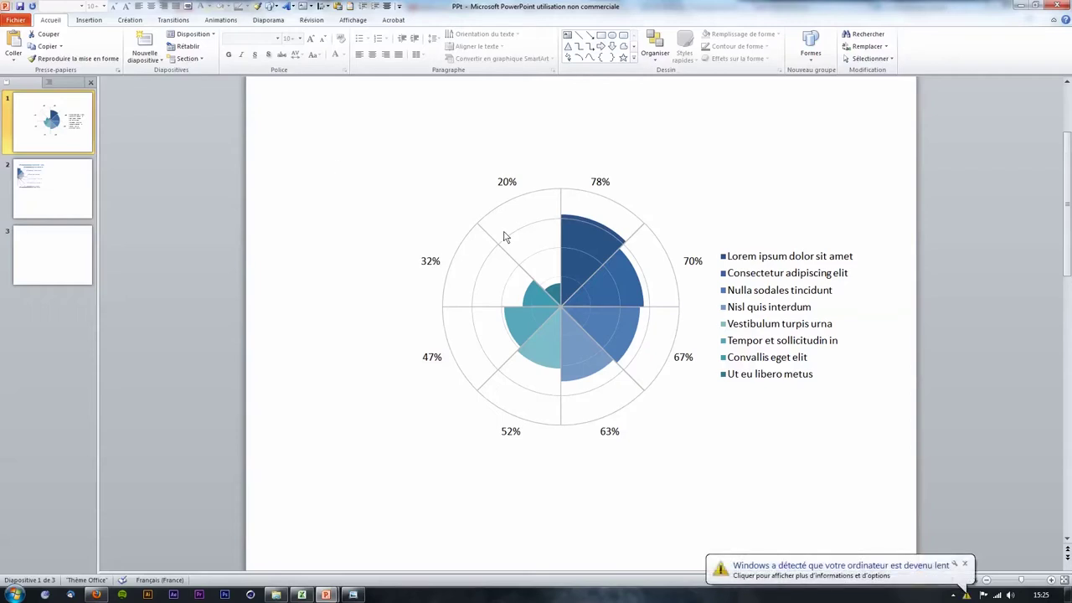
# Dismiss the notification, inspect the half rose chart on slide 2, then go to blank slide 3.
pyautogui.click(963, 559)
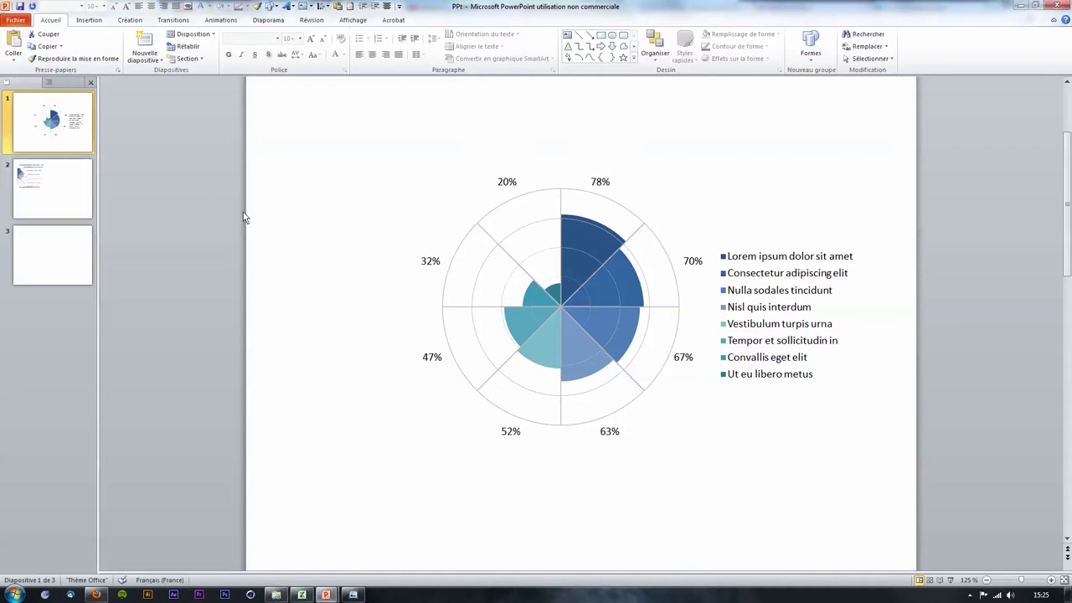
pyautogui.click(48, 194)
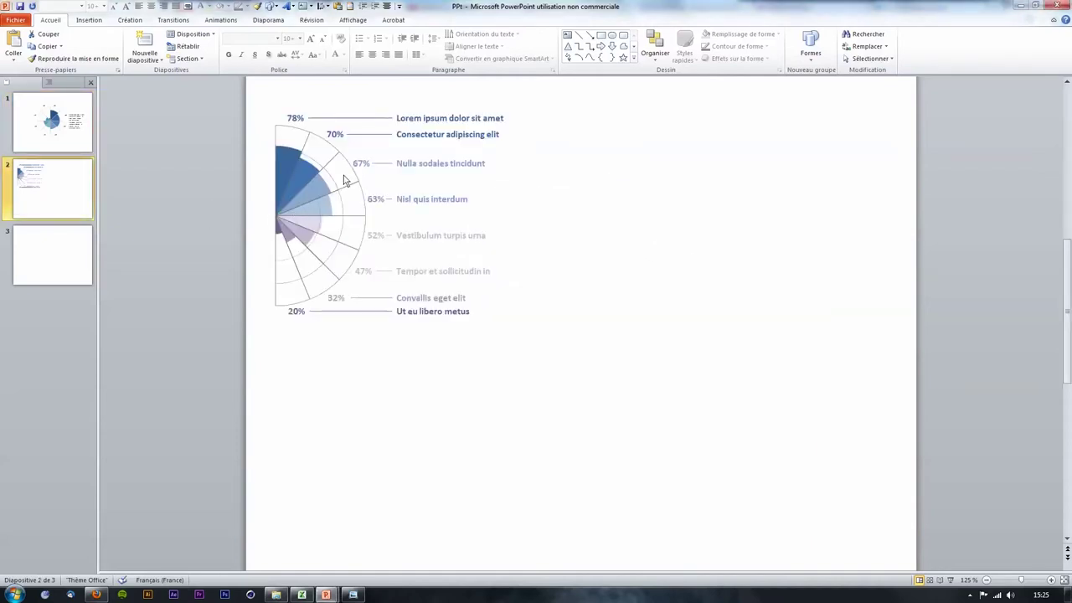
pyautogui.click(394, 210)
pyautogui.scroll(5, 413, 204)
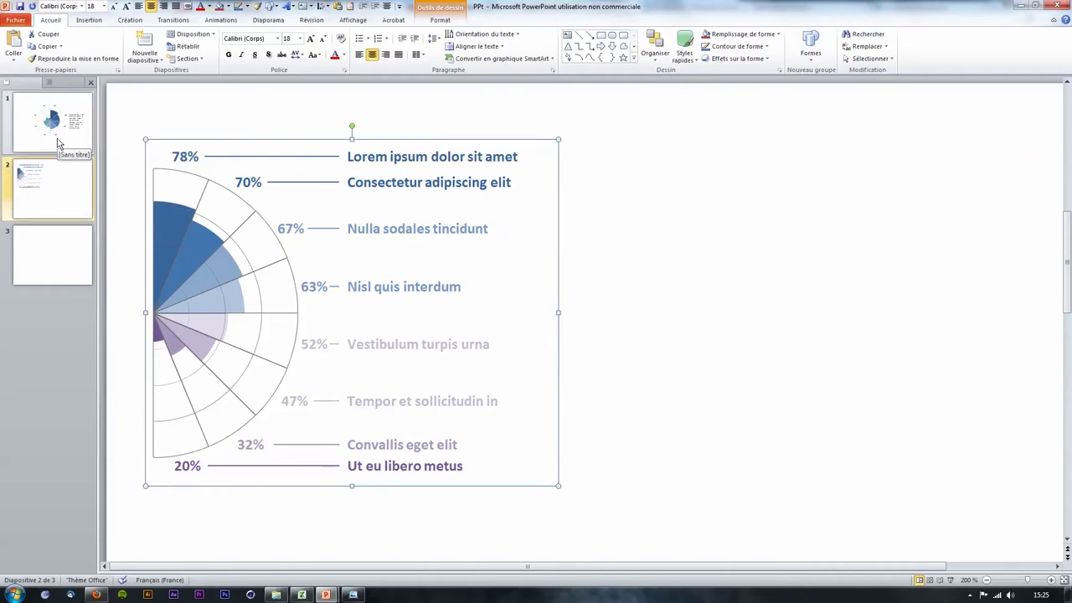
pyautogui.click(136, 115)
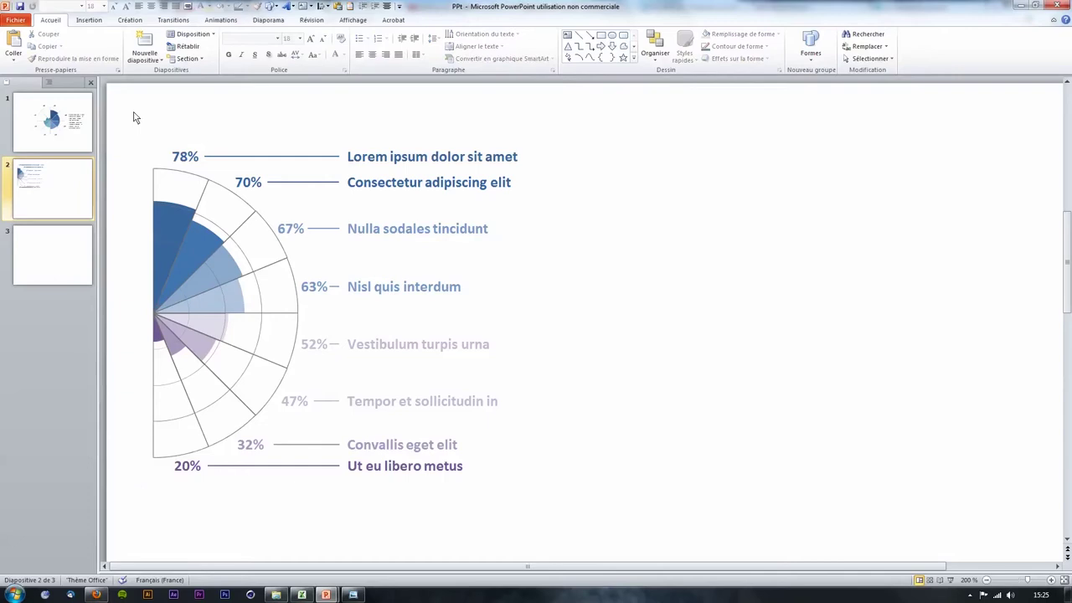
pyautogui.click(59, 249)
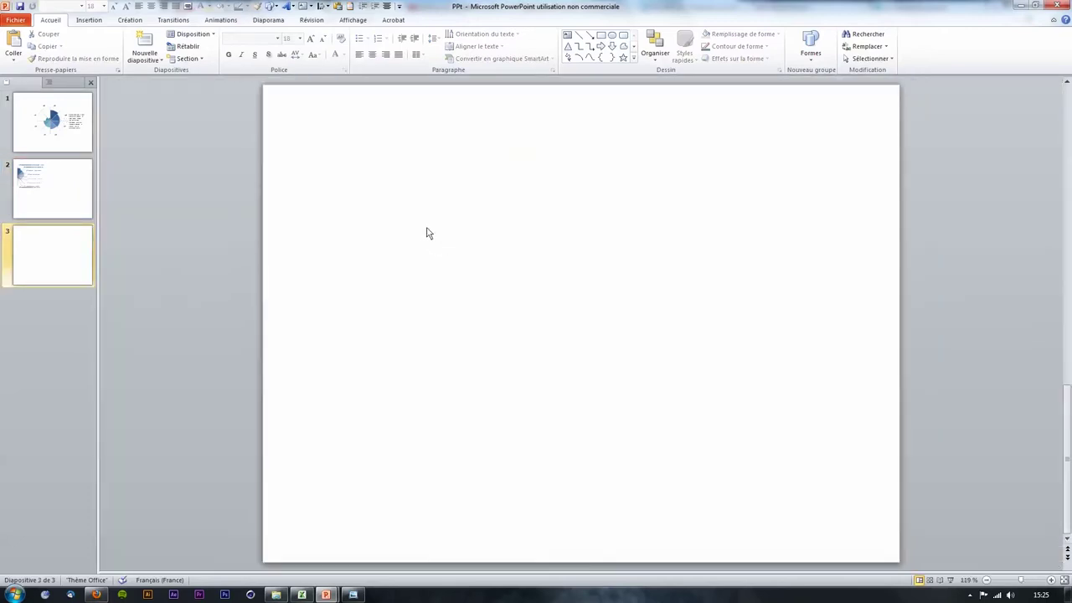
# In Excel, highlight the Labels, Valeurs (78% to 20%) and Part columns of the data table.
pyautogui.click(302, 594)
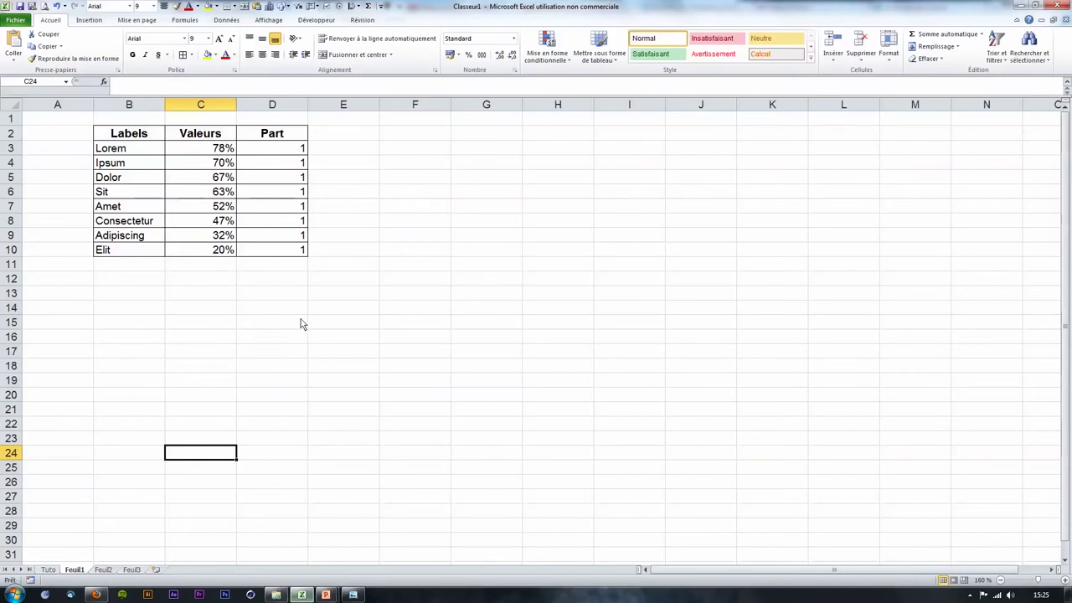
pyautogui.moveTo(155, 151); pyautogui.dragTo(139, 251)
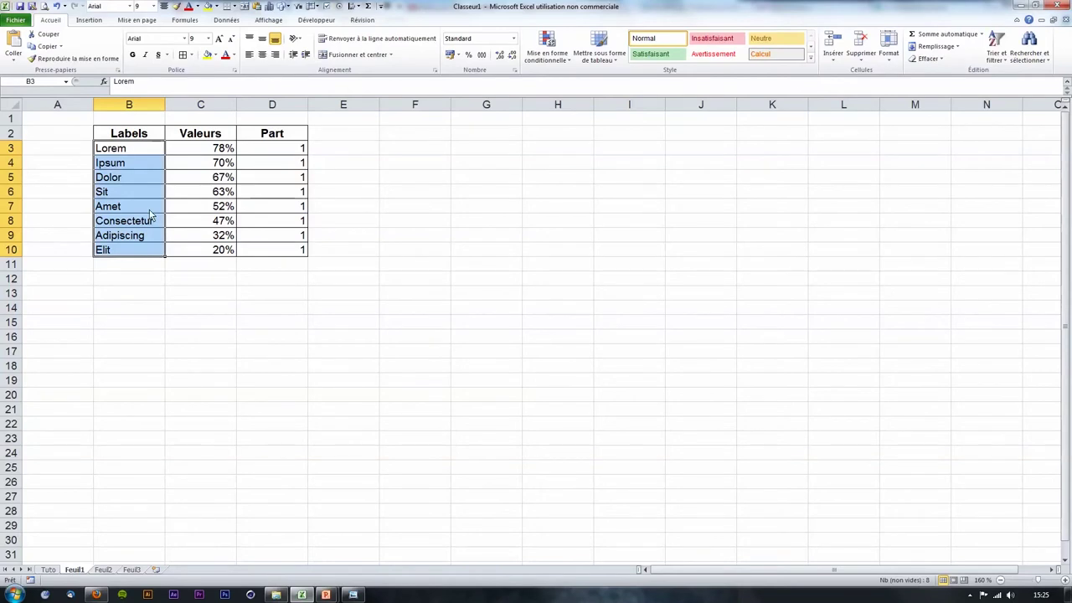
pyautogui.moveTo(191, 154); pyautogui.dragTo(191, 254)
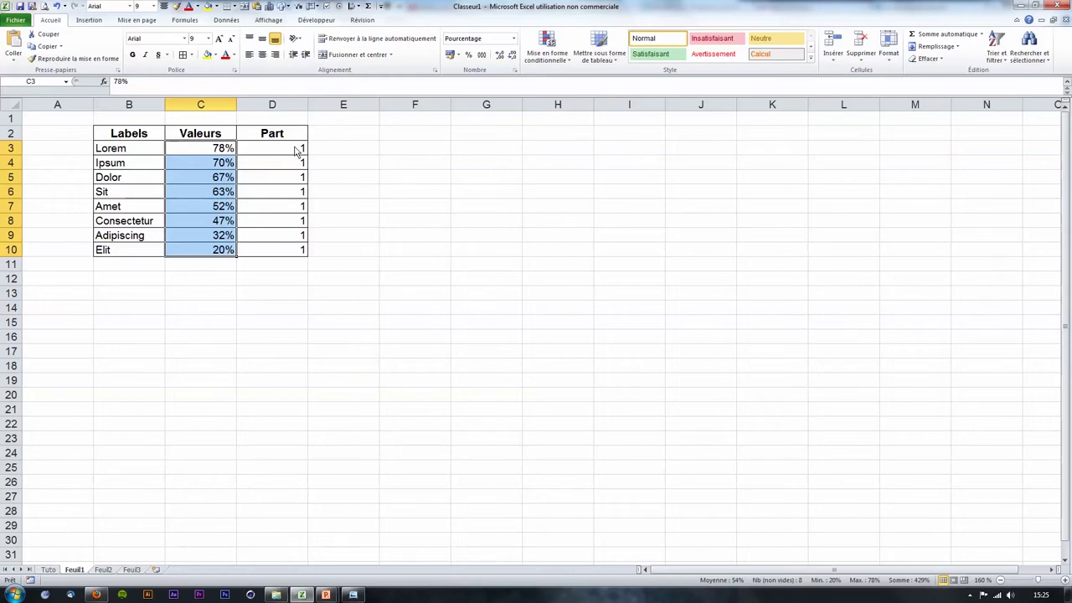
pyautogui.moveTo(294, 149); pyautogui.dragTo(299, 251)
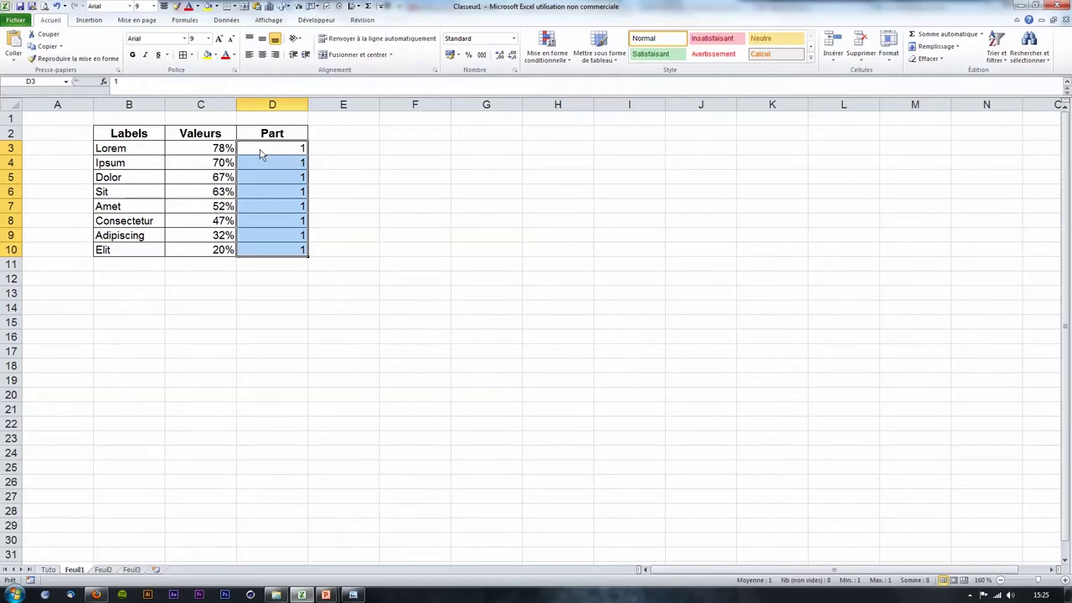
pyautogui.moveTo(326, 595)
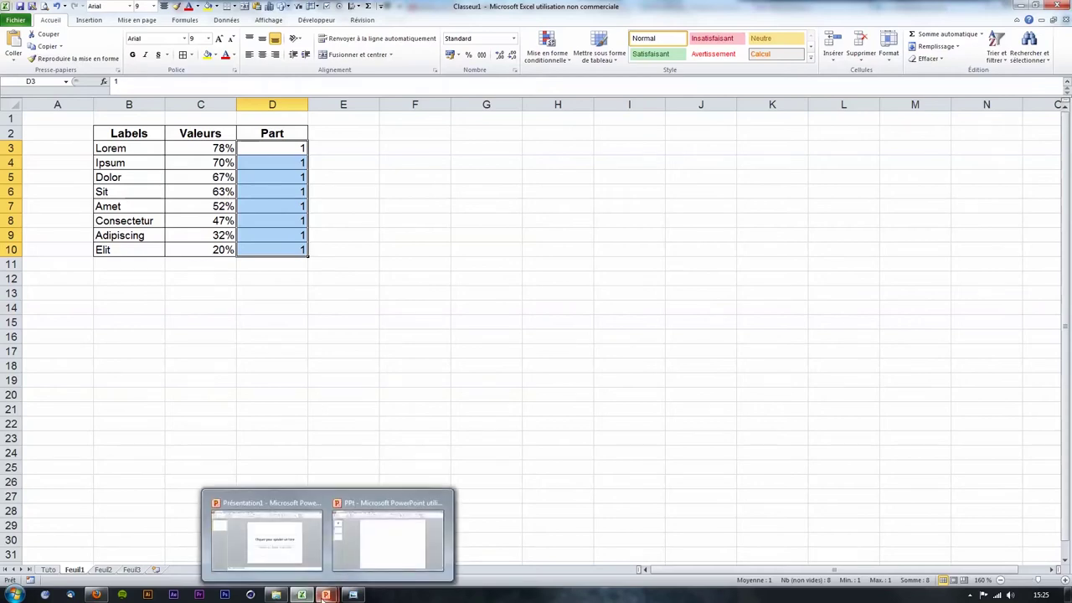
pyautogui.click(366, 556)
pyautogui.click(52, 122)
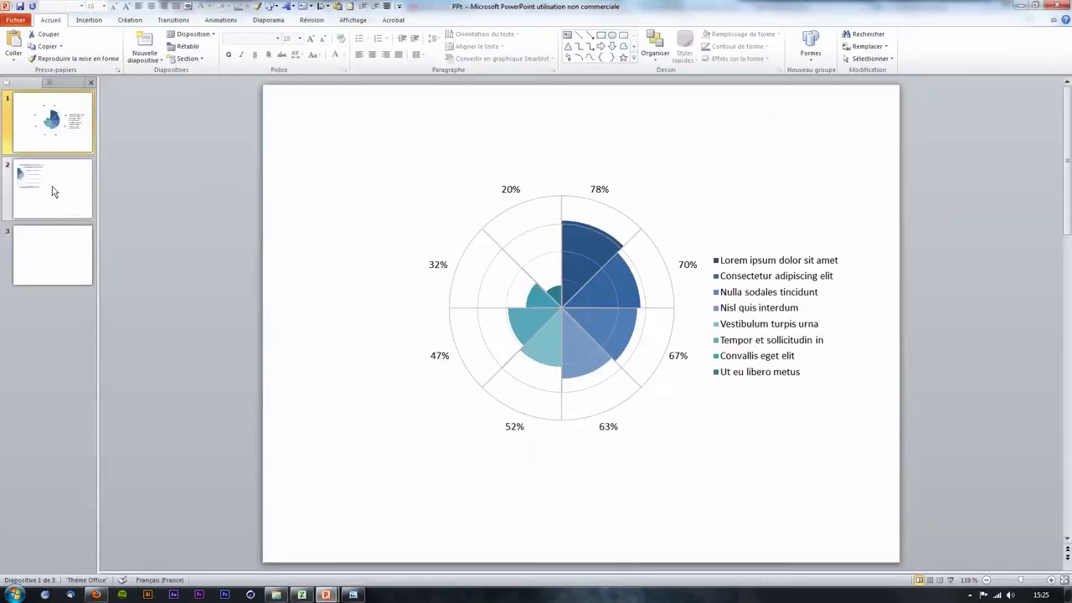
pyautogui.click(55, 193)
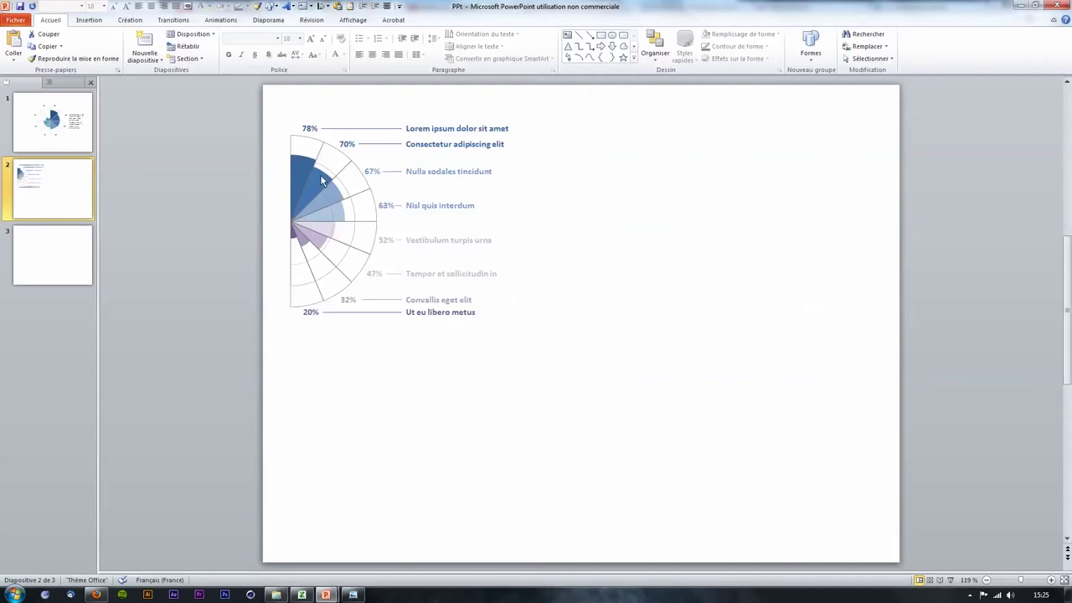
pyautogui.click(94, 118)
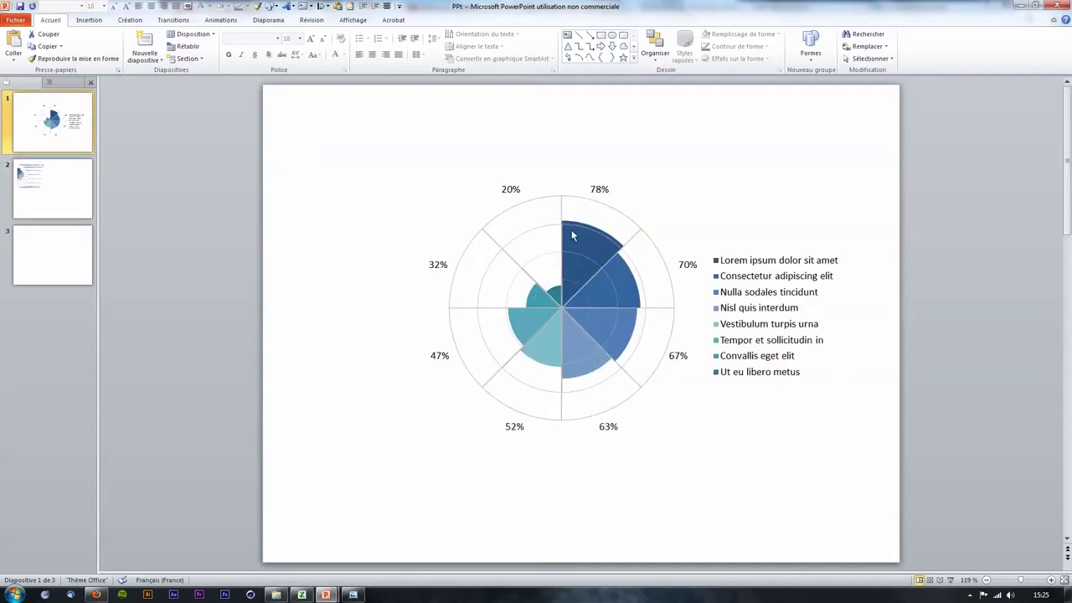
pyautogui.click(302, 595)
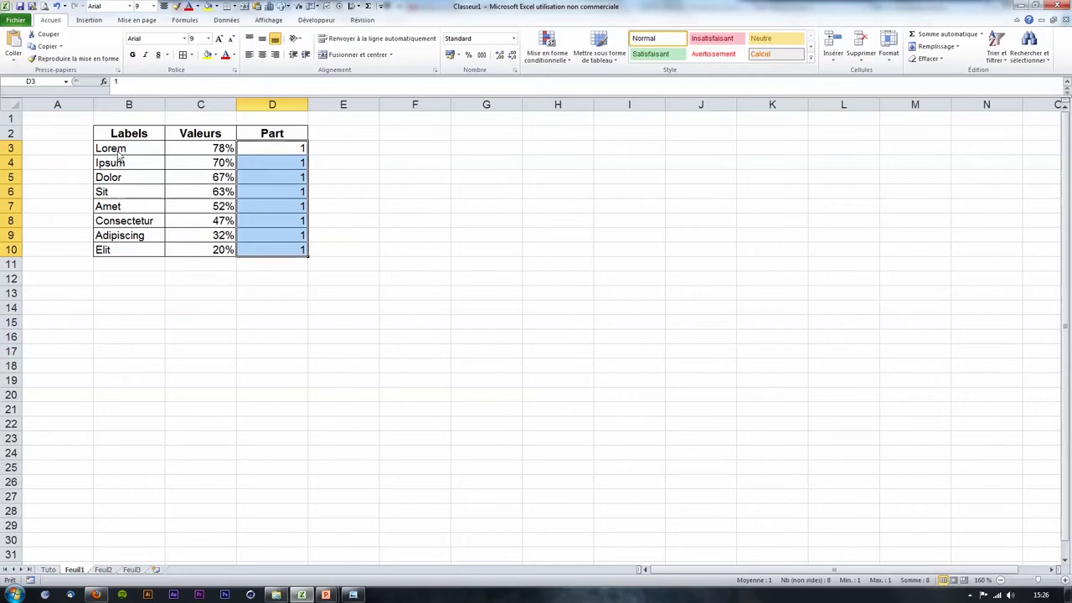
# Insert a 2D pie chart from labels B3:B10 and Part values D3:D10.
pyautogui.moveTo(120, 154); pyautogui.dragTo(126, 251)
pyautogui.moveTo(279, 150)
pyautogui.keyDown('ctrl'); pyautogui.mouseDown()
pyautogui.moveTo(276, 249)
pyautogui.moveTo(293, 255)
pyautogui.mouseUp(); pyautogui.keyUp('ctrl')
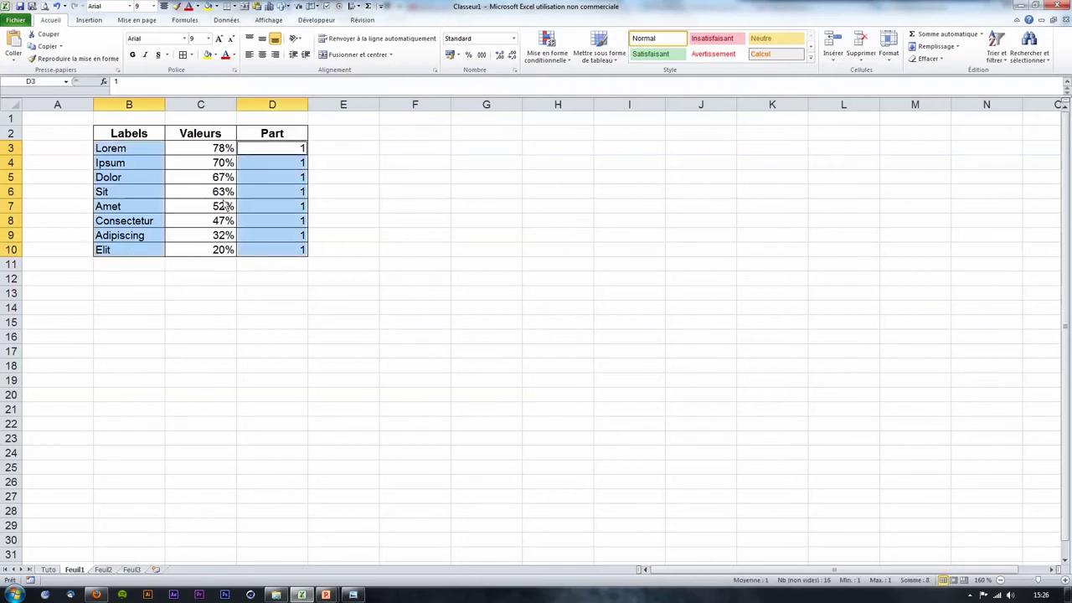
pyautogui.click(89, 21)
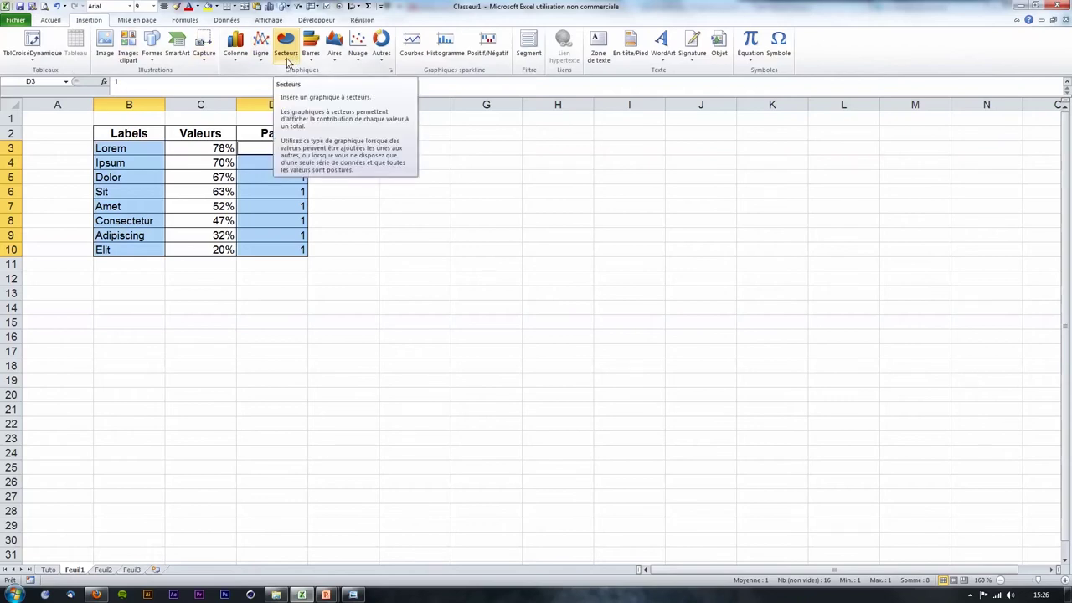
pyautogui.click(287, 63)
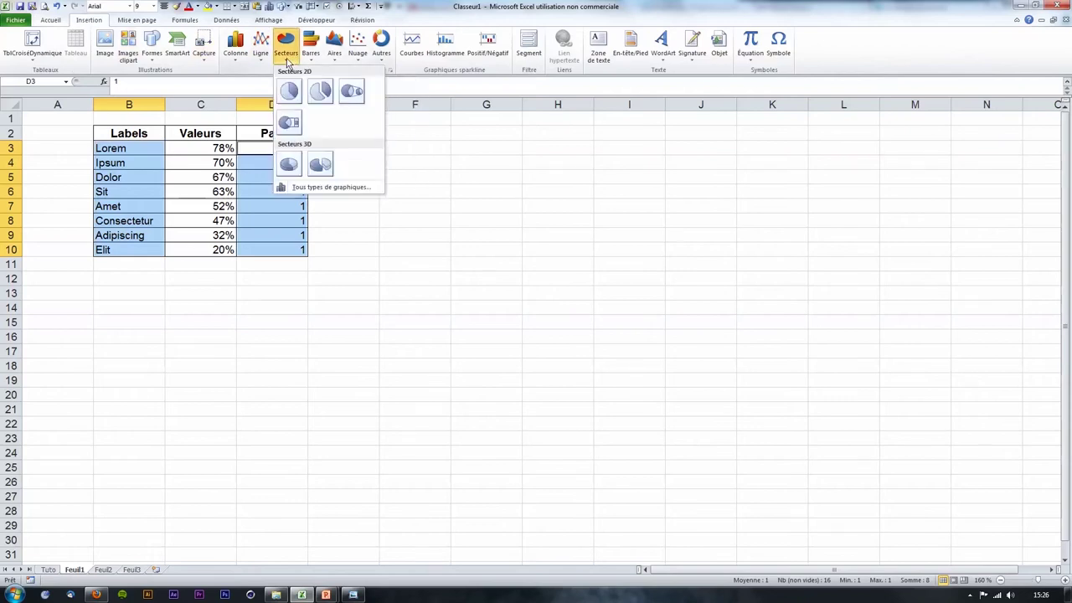
pyautogui.click(289, 94)
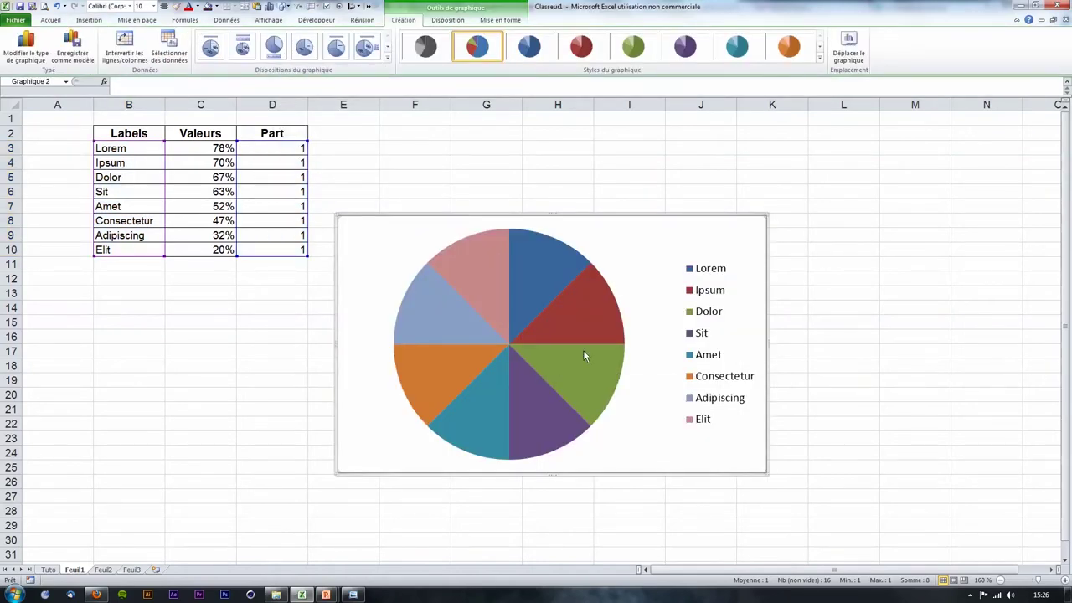
pyautogui.moveTo(591, 361)
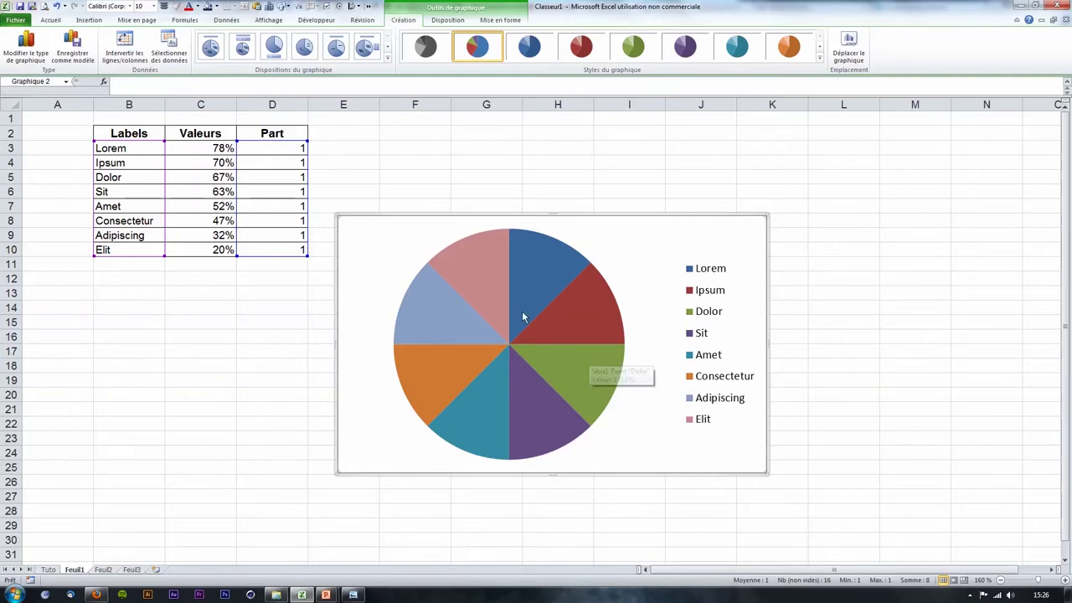
pyautogui.moveTo(616, 325)
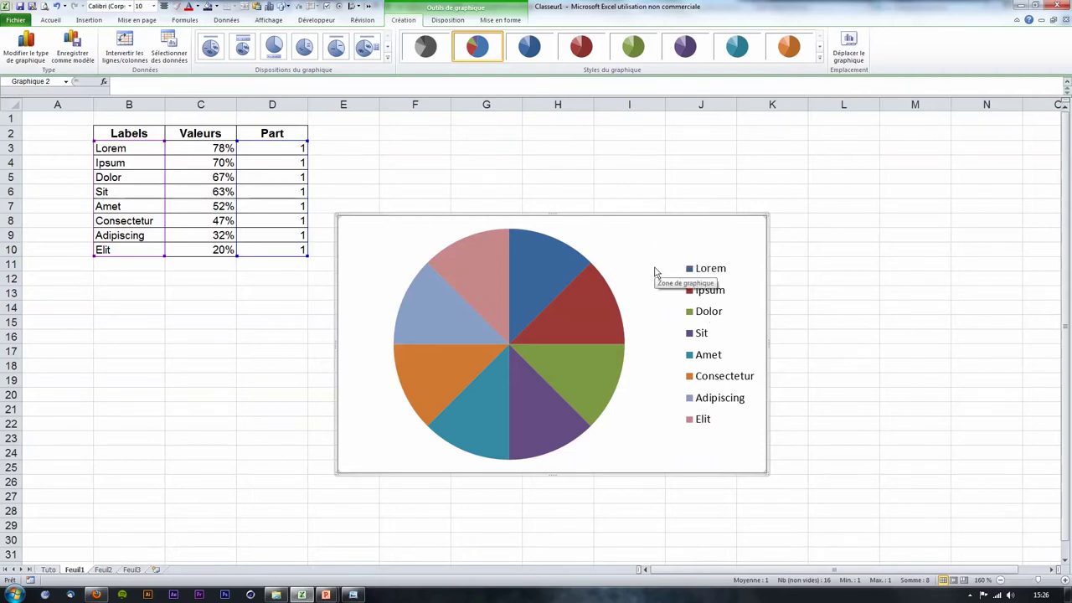
# Move the pie chart to a new chart sheet named tuto_video.
pyautogui.click(848, 58)
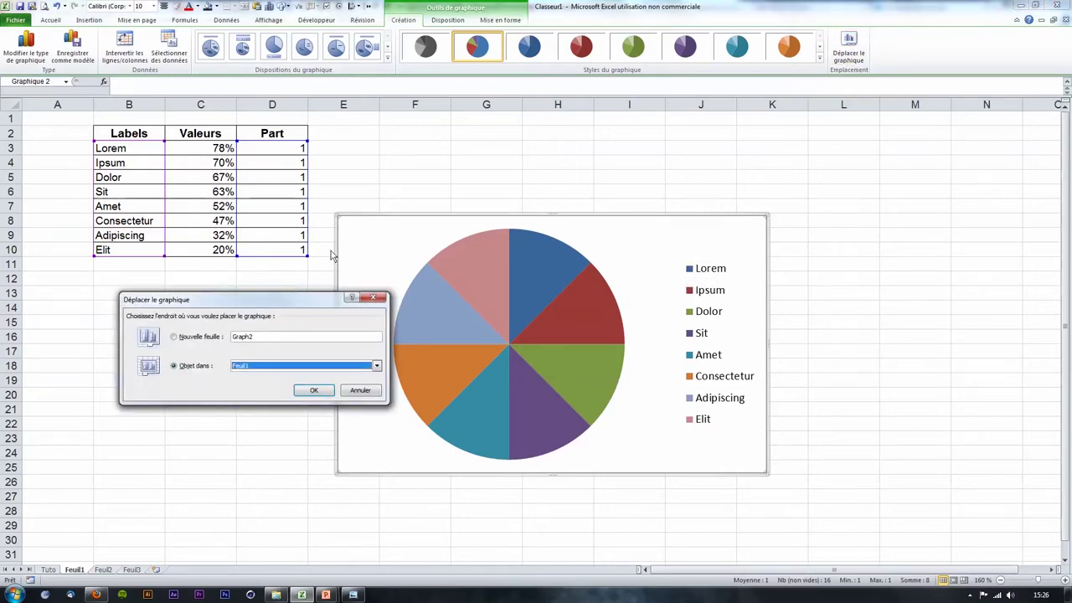
pyautogui.click(198, 337)
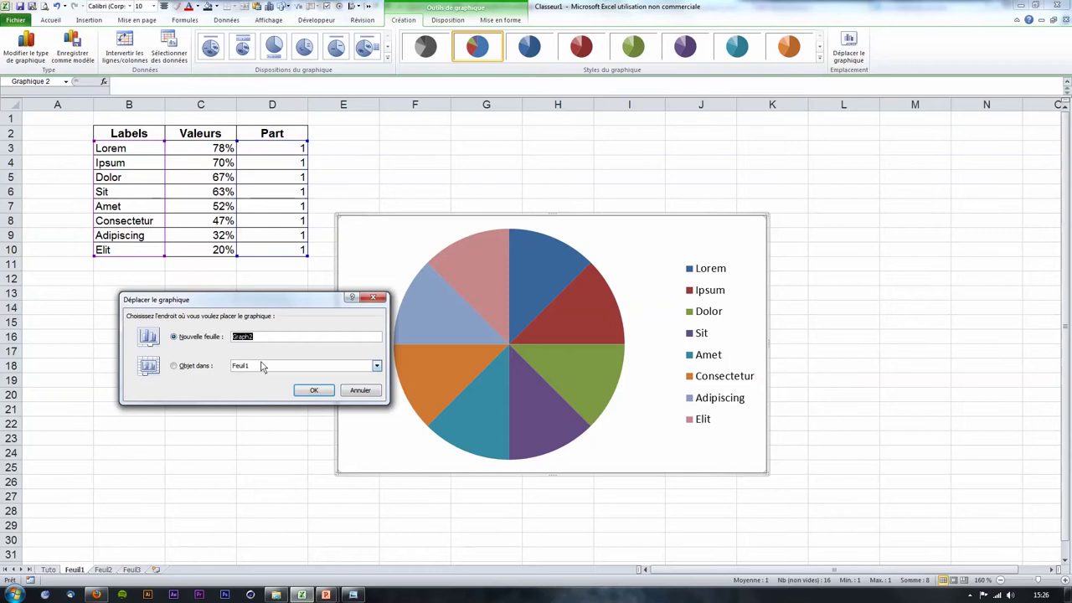
pyautogui.write('to_video')
pyautogui.press('Return')
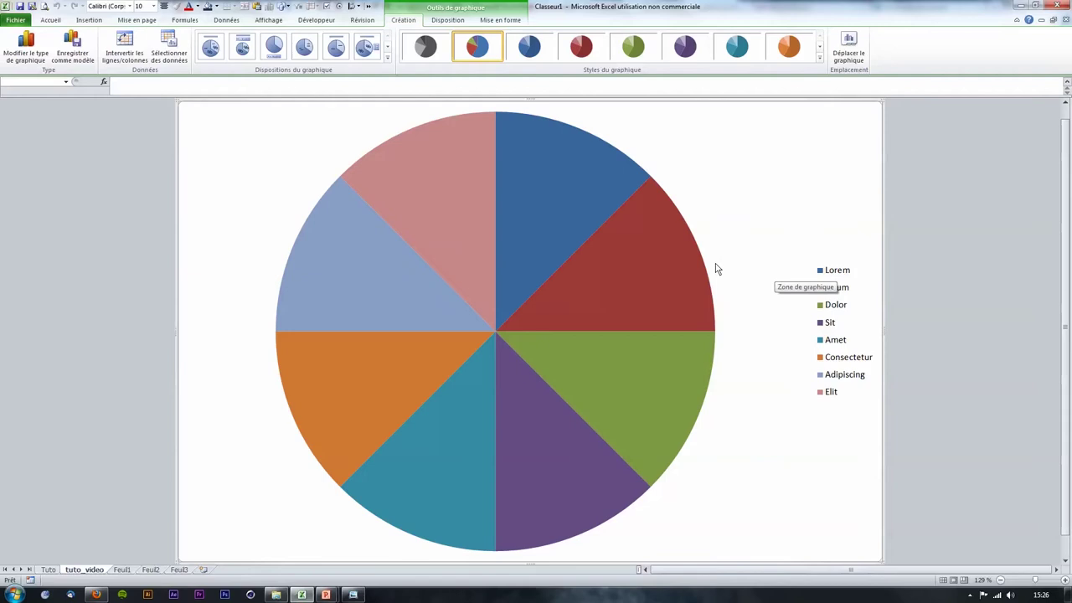
pyautogui.moveTo(695, 270)
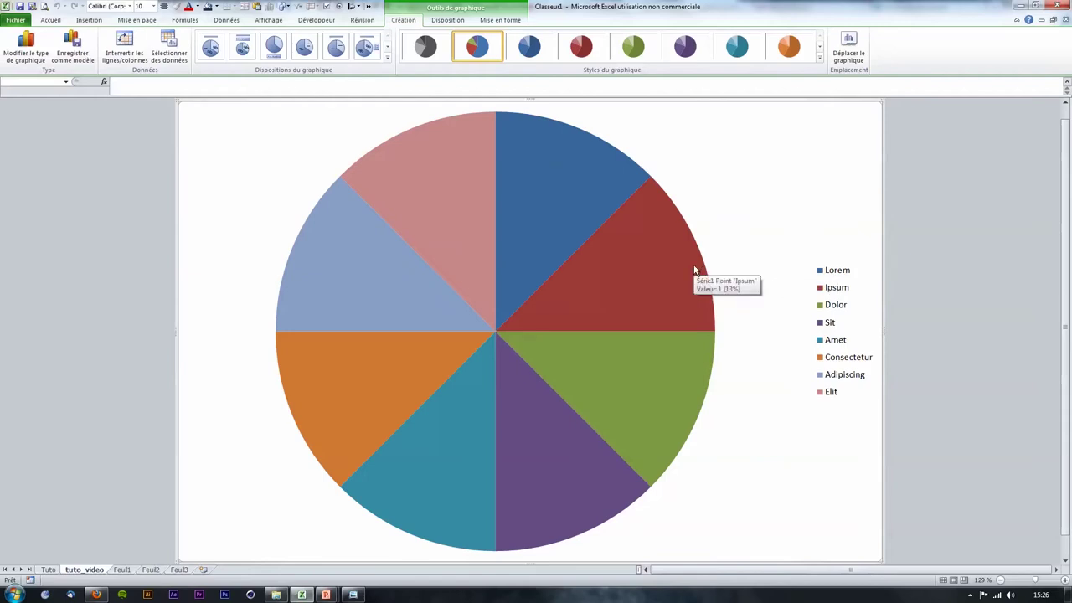
pyautogui.click(672, 270)
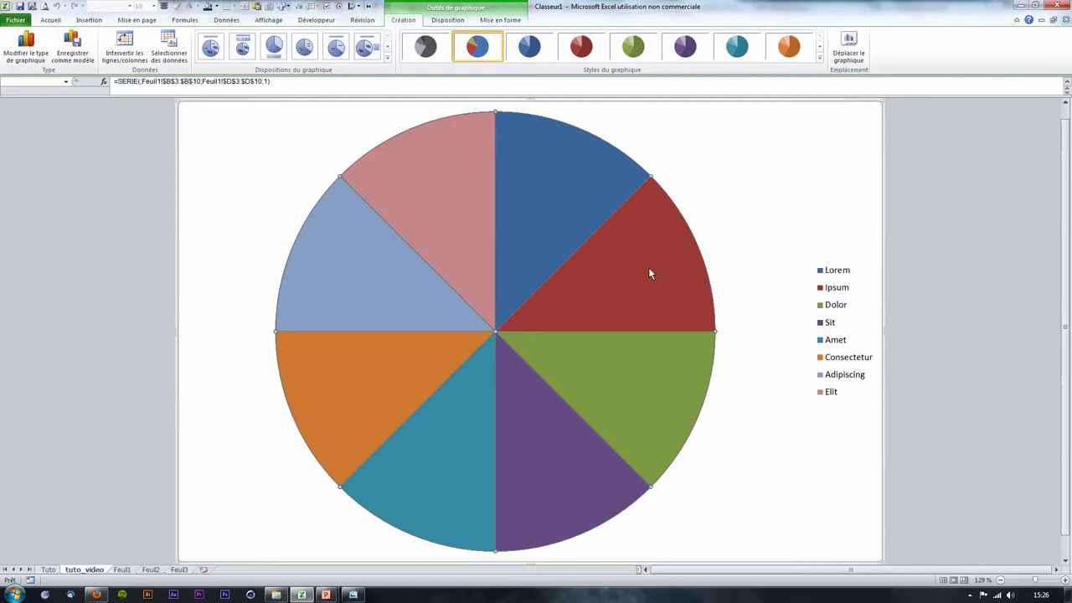
# Give the pie slices a solid border line in a chosen colour in Format Data Series.
pyautogui.rightClick(650, 273)
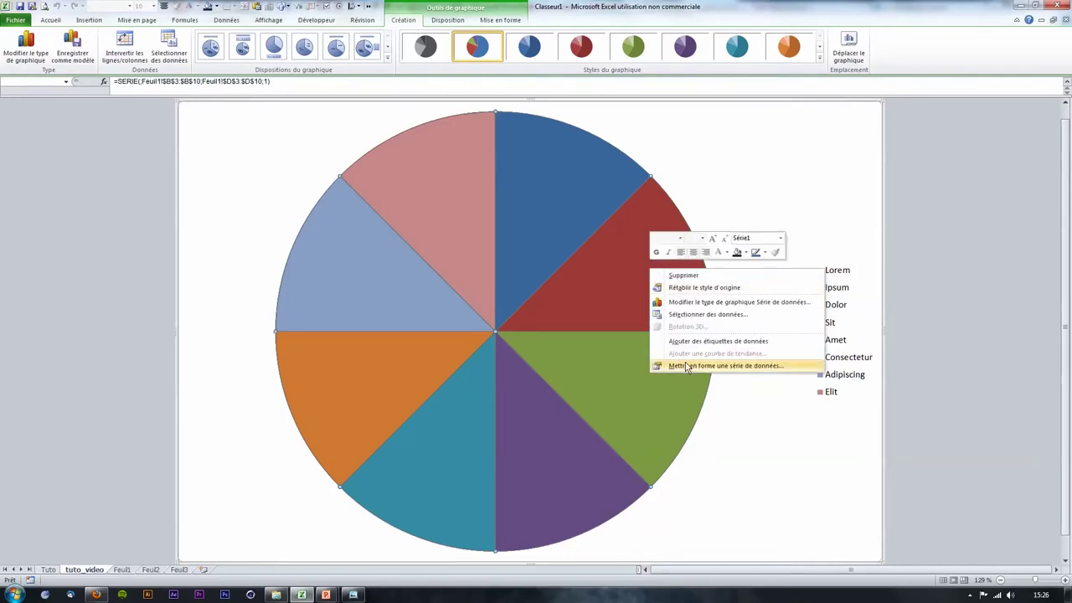
pyautogui.click(687, 366)
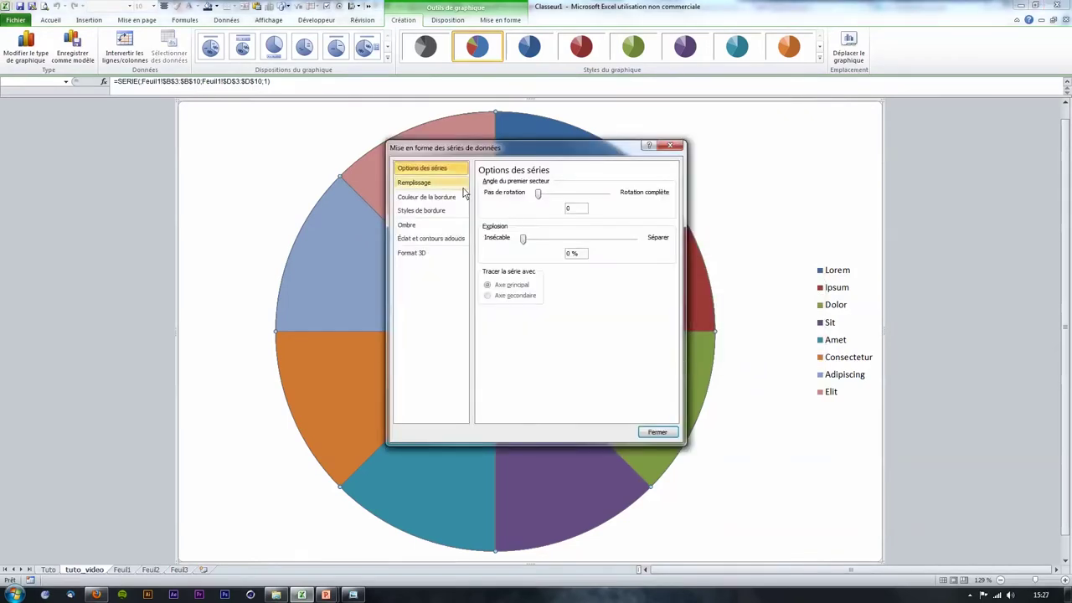
pyautogui.click(448, 199)
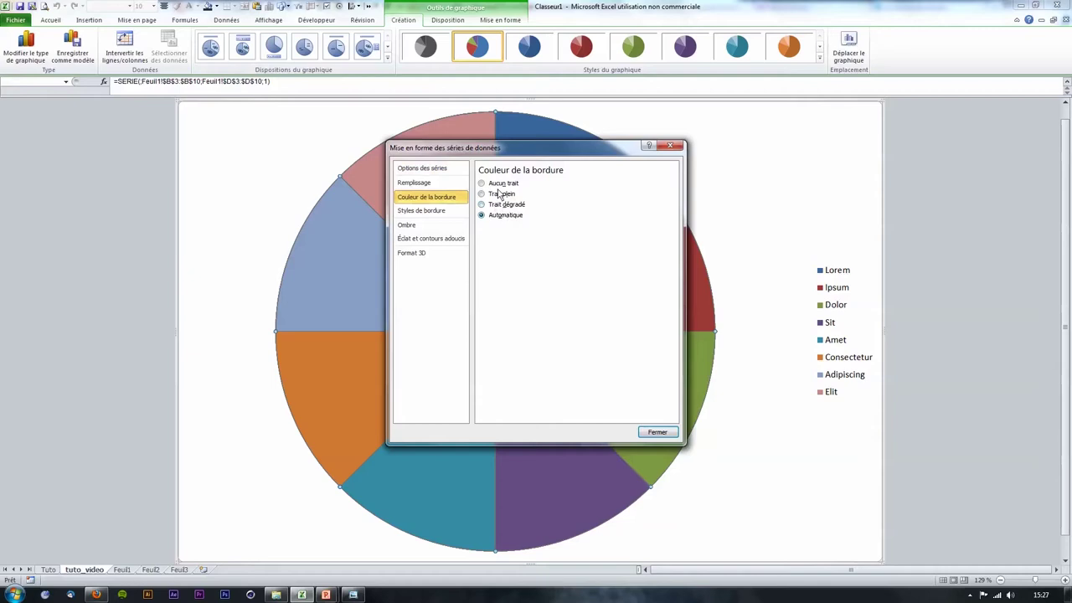
pyautogui.click(496, 194)
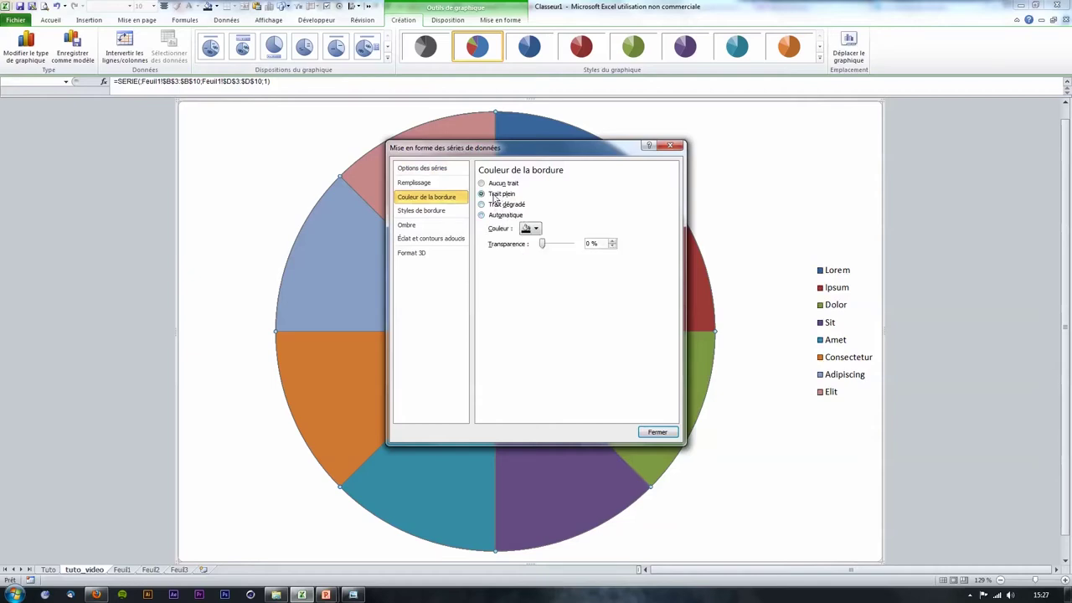
pyautogui.click(530, 231)
pyautogui.click(532, 253)
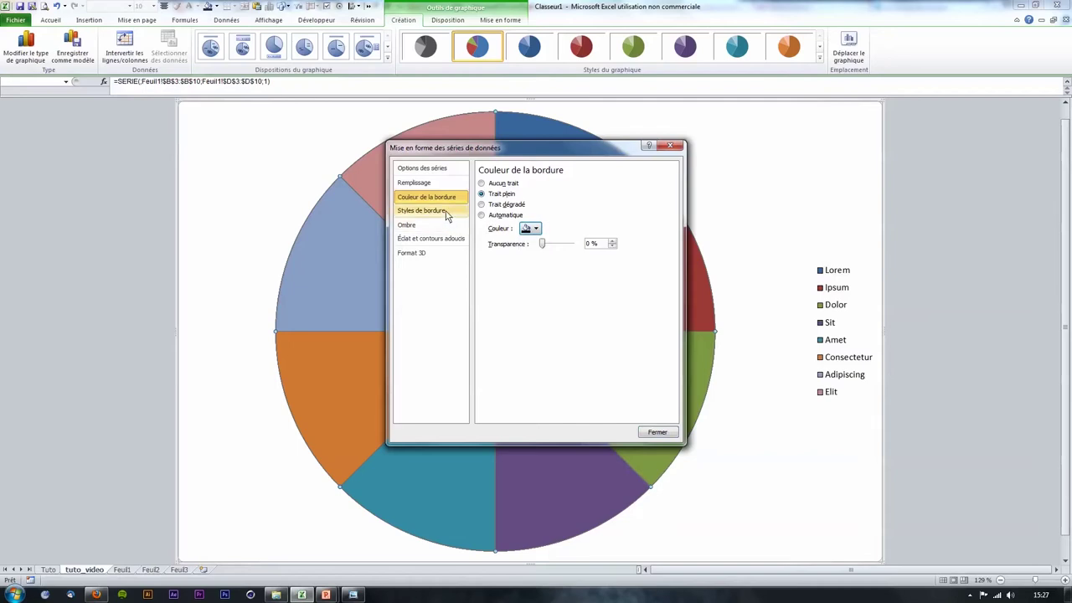
# Set the slice outline width to 0,25 pt and close the formatting dialog.
pyautogui.click(448, 212)
pyautogui.click(573, 185)
pyautogui.click(573, 185)
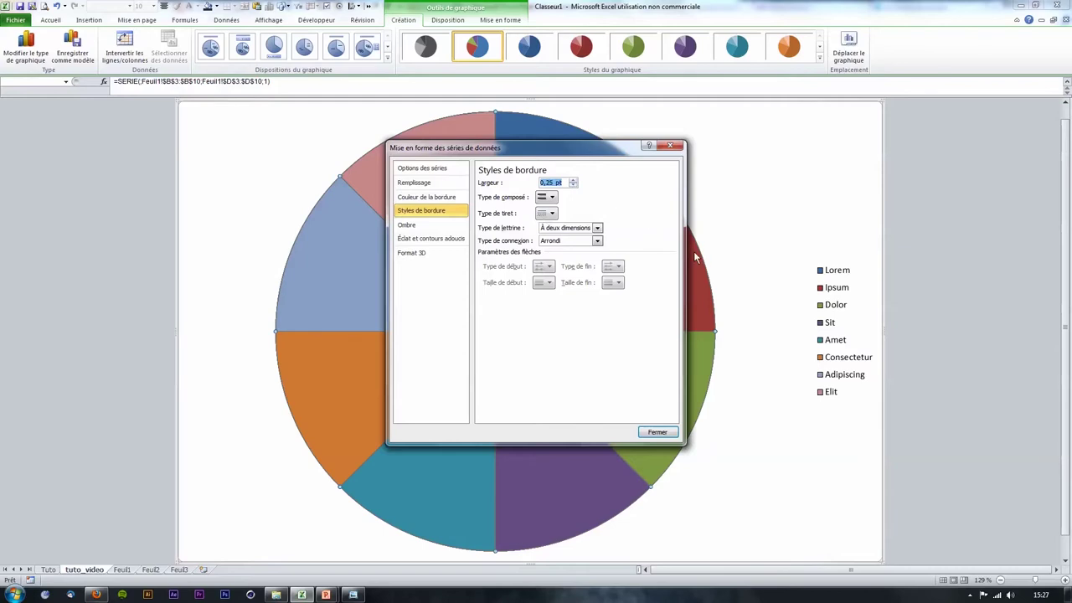
pyautogui.click(659, 432)
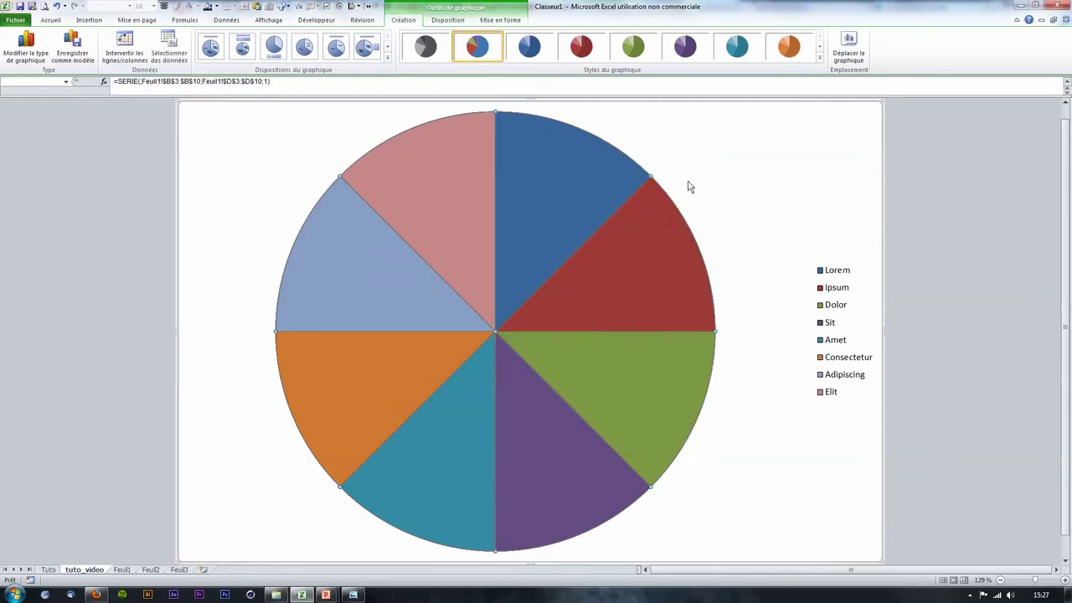
pyautogui.click(689, 185)
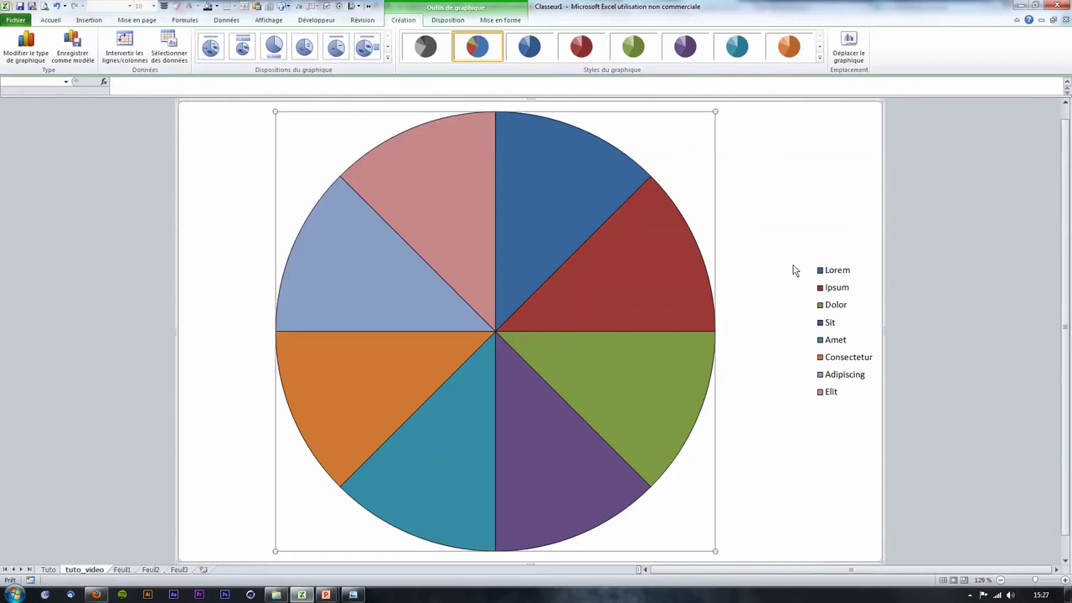
# Colour Lorem dark navy, Ipsum medium blue, Dolor light blue and Sit pale blue.
pyautogui.click(610, 184)
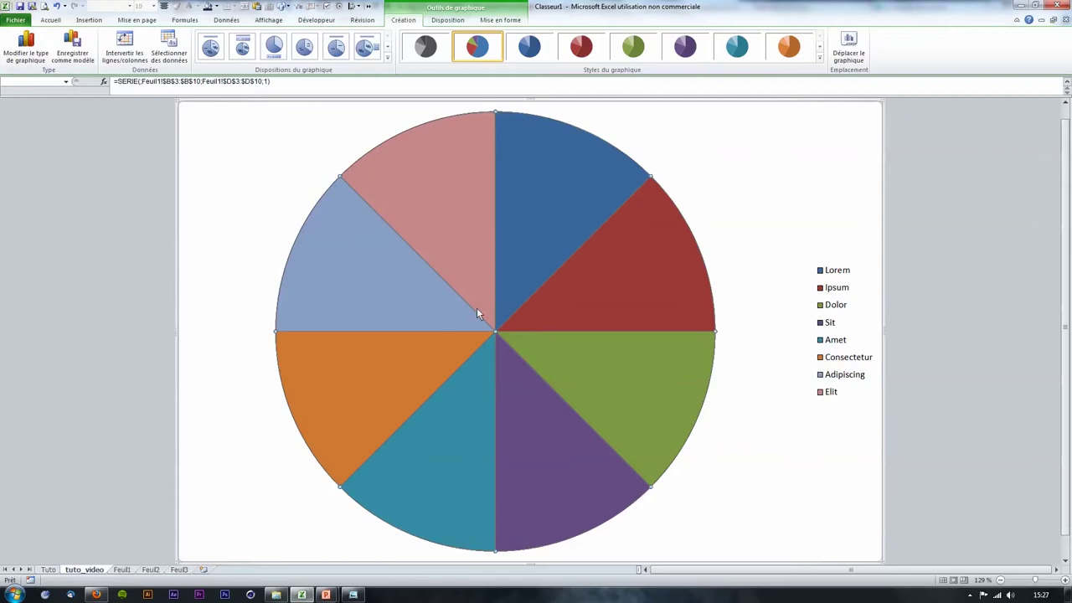
pyautogui.click(573, 195)
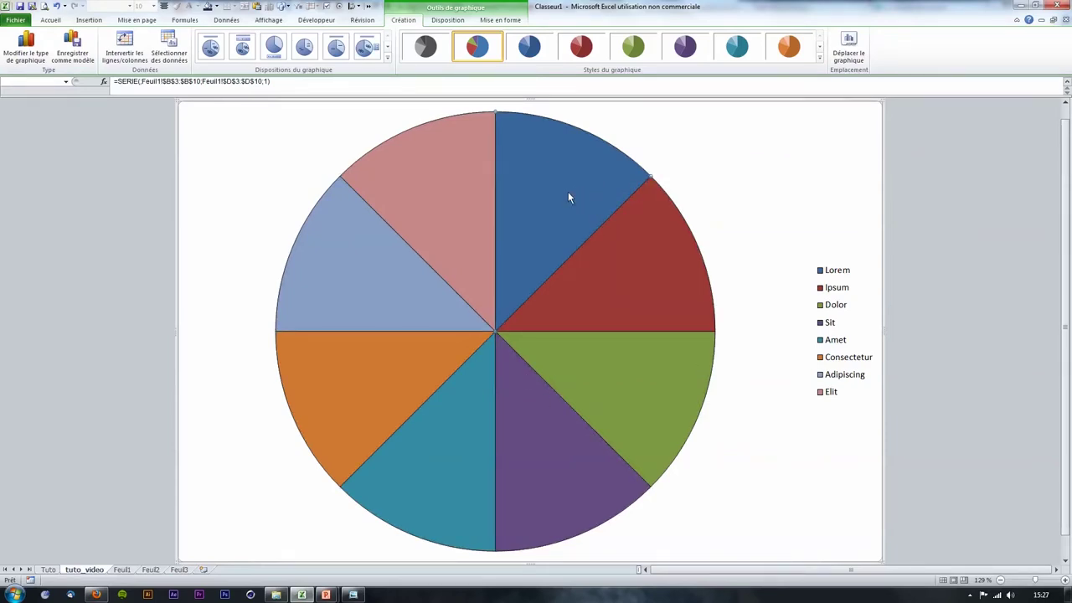
pyautogui.click(215, 6)
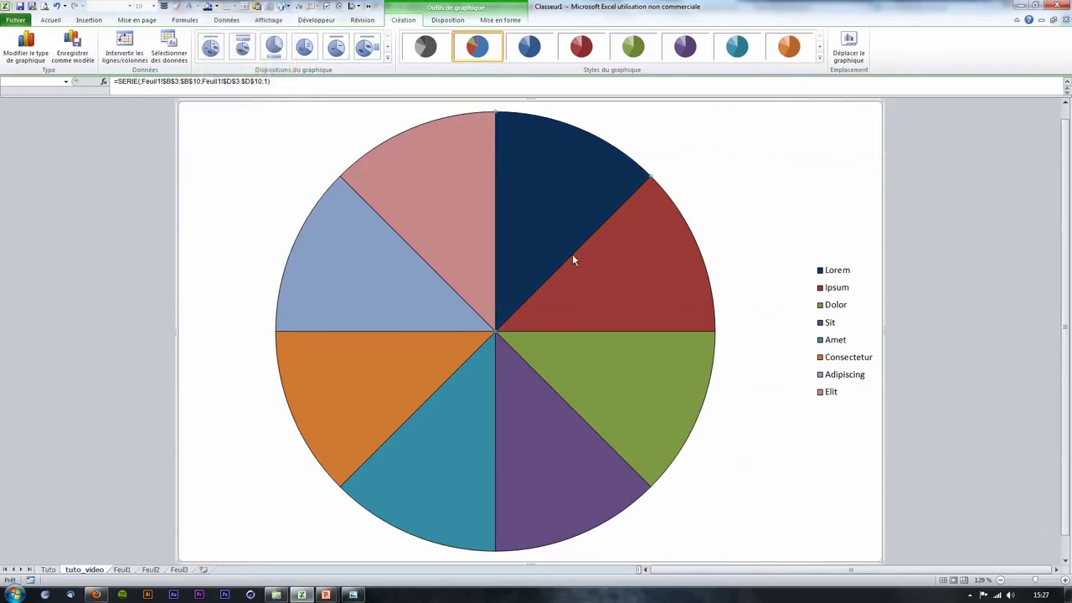
pyautogui.click(207, 6)
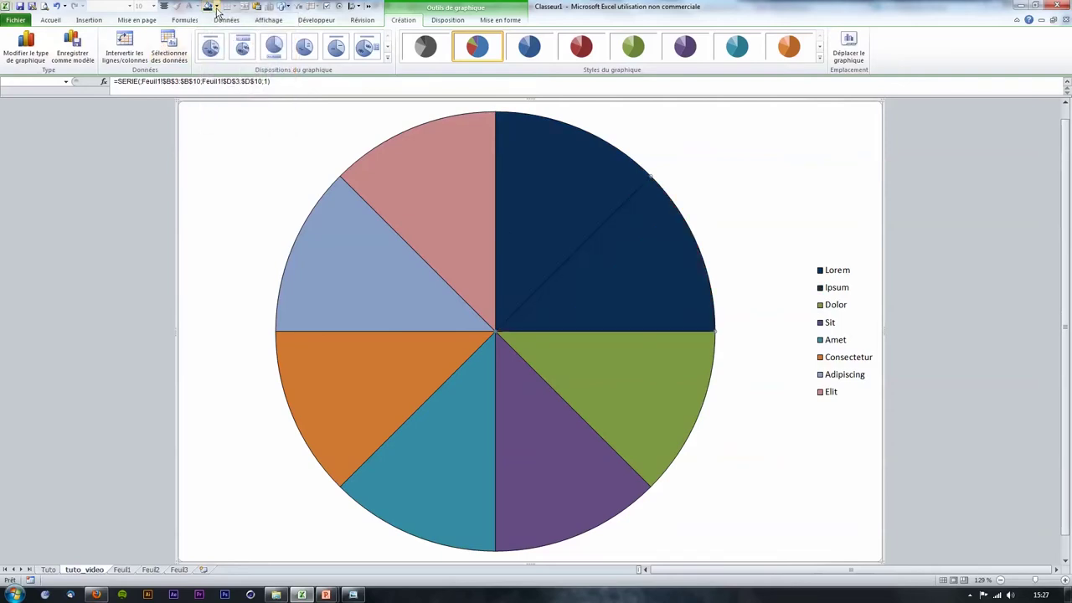
pyautogui.click(216, 6)
pyautogui.click(235, 62)
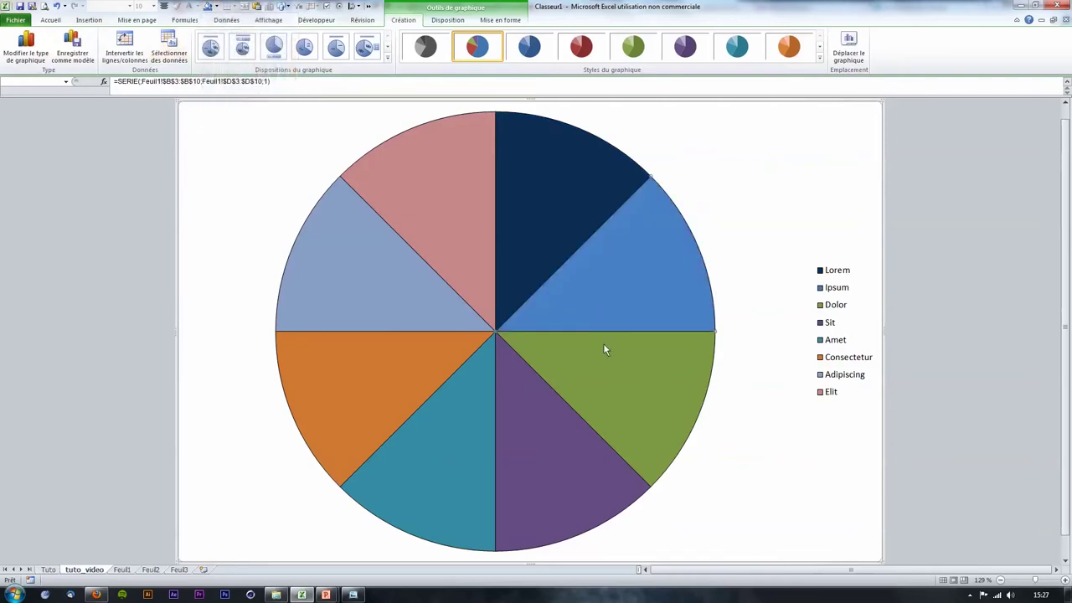
pyautogui.click(208, 6)
pyautogui.click(216, 6)
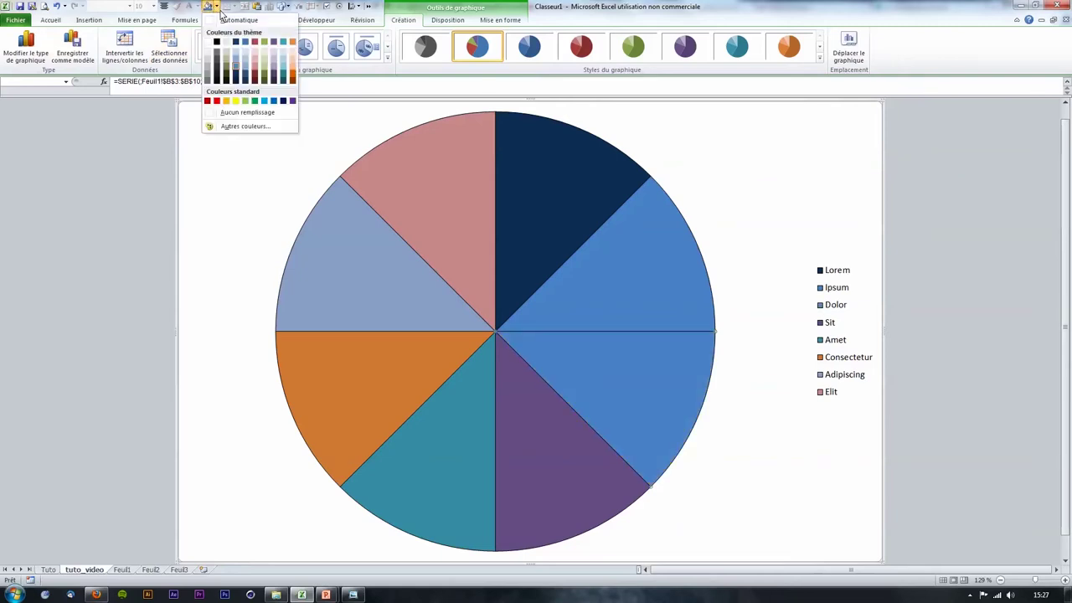
pyautogui.click(245, 54)
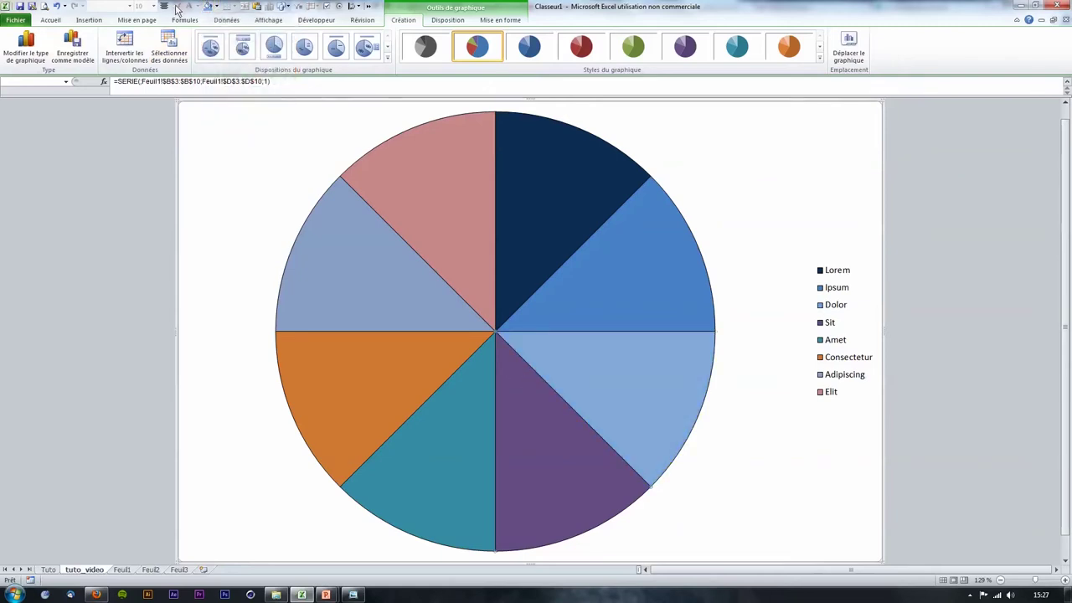
pyautogui.click(208, 6)
pyautogui.click(216, 6)
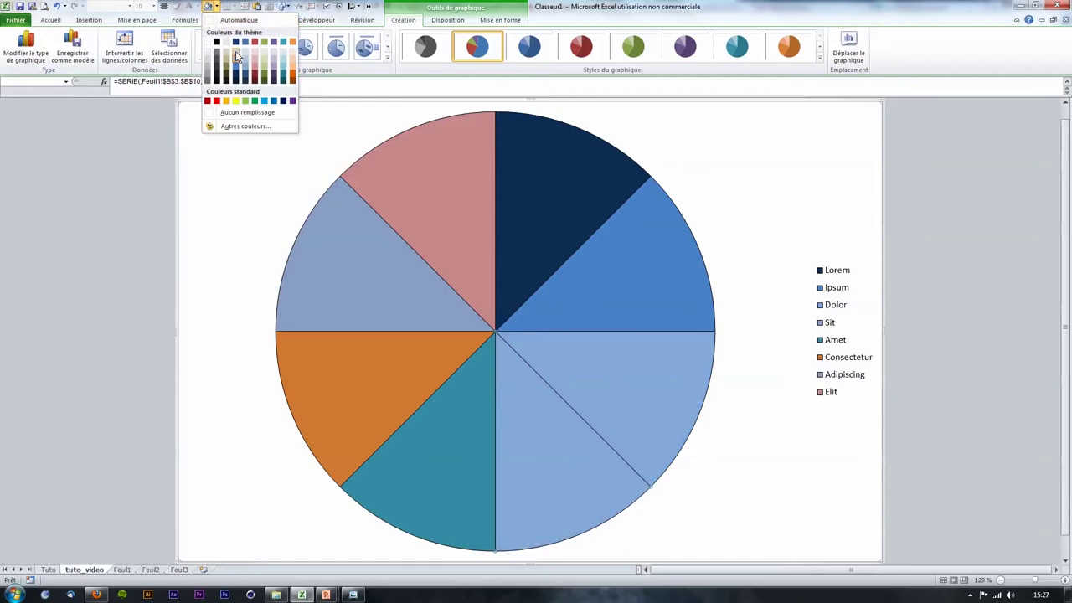
pyautogui.click(237, 55)
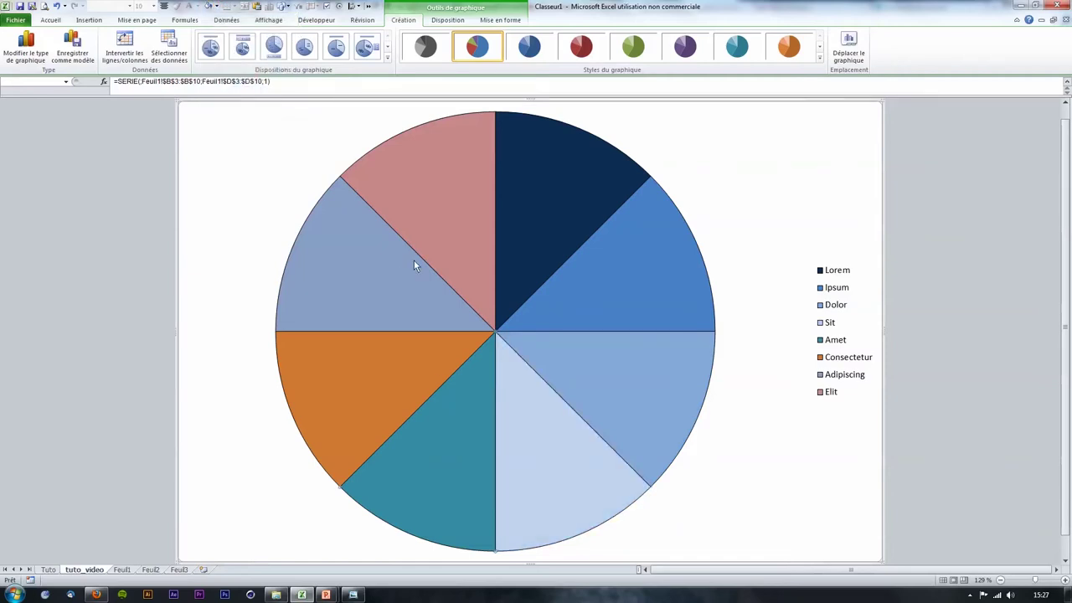
# Colour Amet lavender-grey, Consectetur lavender, Adipiscing darker lavender and Elit dark purple.
pyautogui.click(208, 6)
pyautogui.click(216, 6)
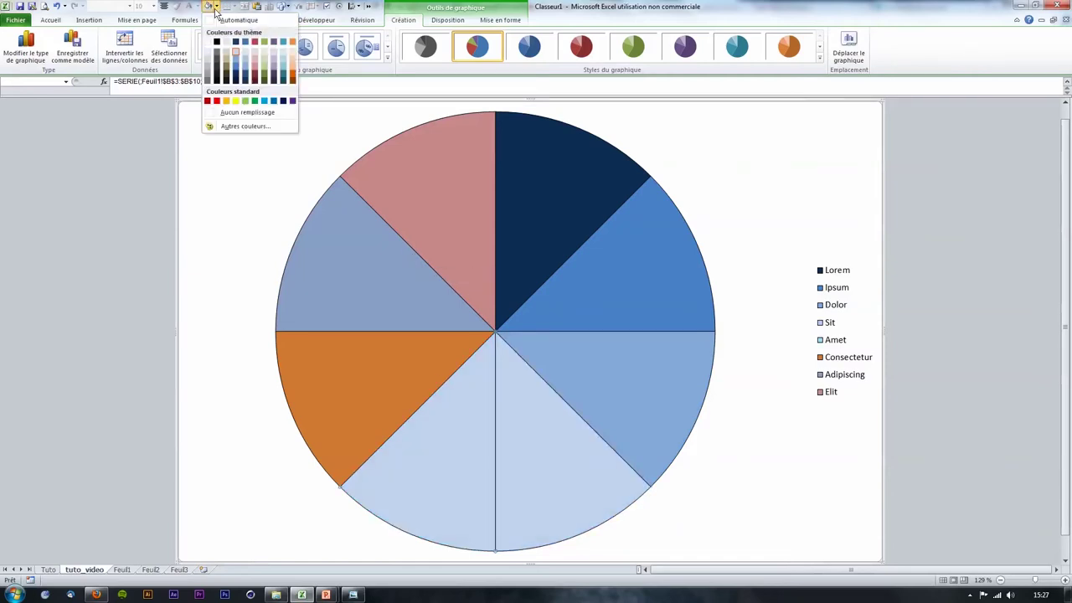
pyautogui.click(272, 55)
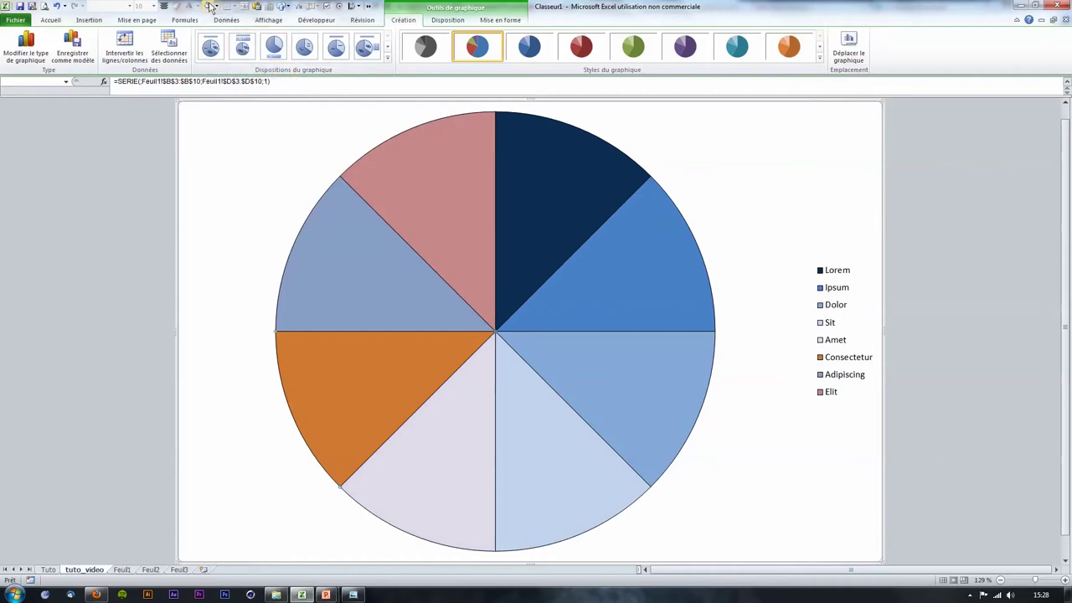
pyautogui.click(211, 7)
pyautogui.click(216, 6)
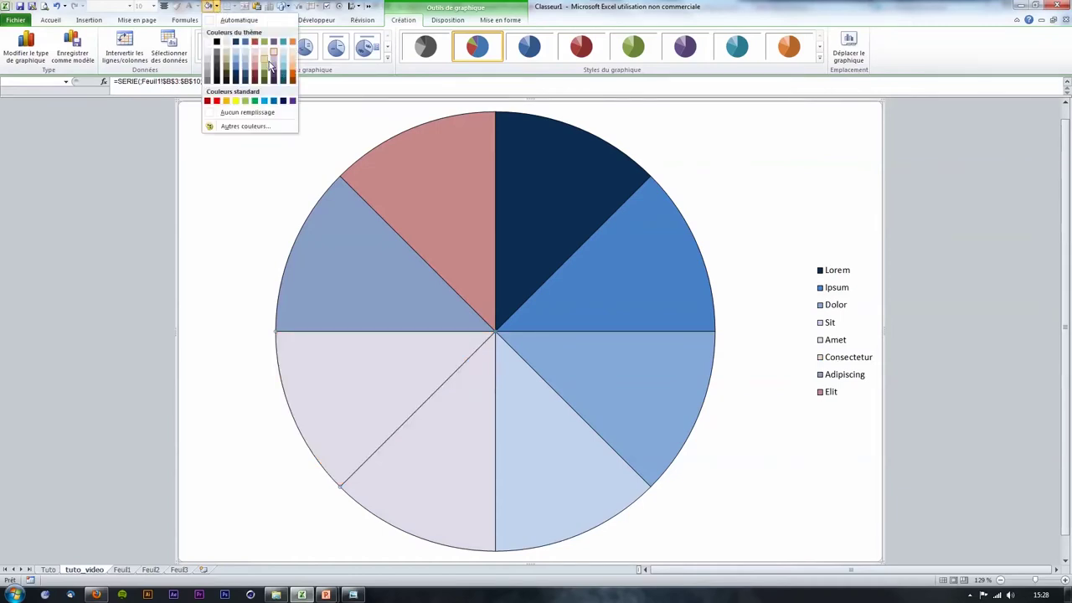
pyautogui.click(265, 56)
pyautogui.click(216, 7)
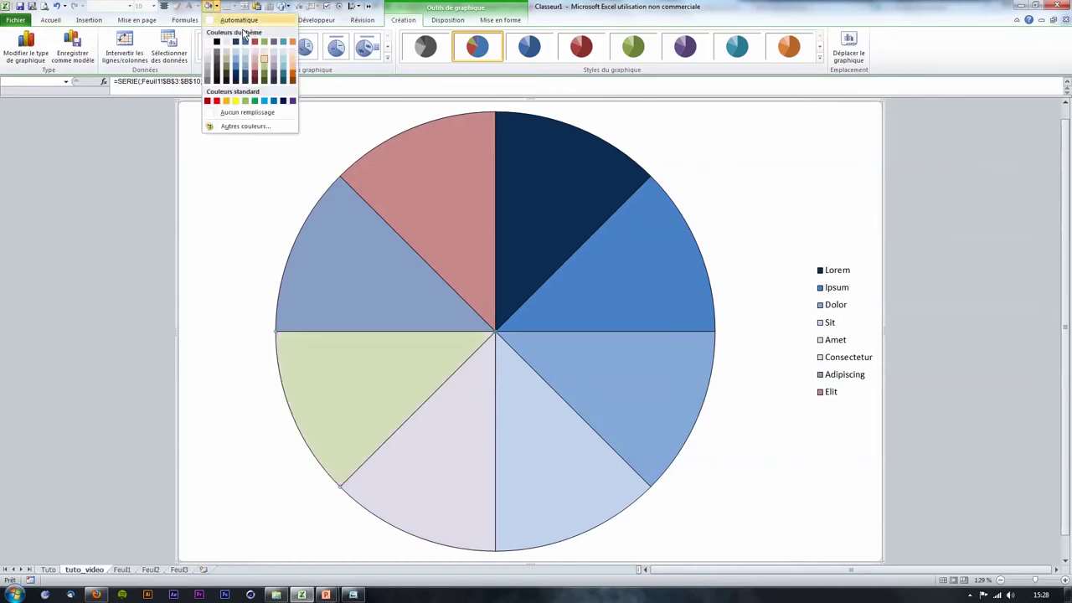
pyautogui.click(275, 65)
pyautogui.click(334, 208)
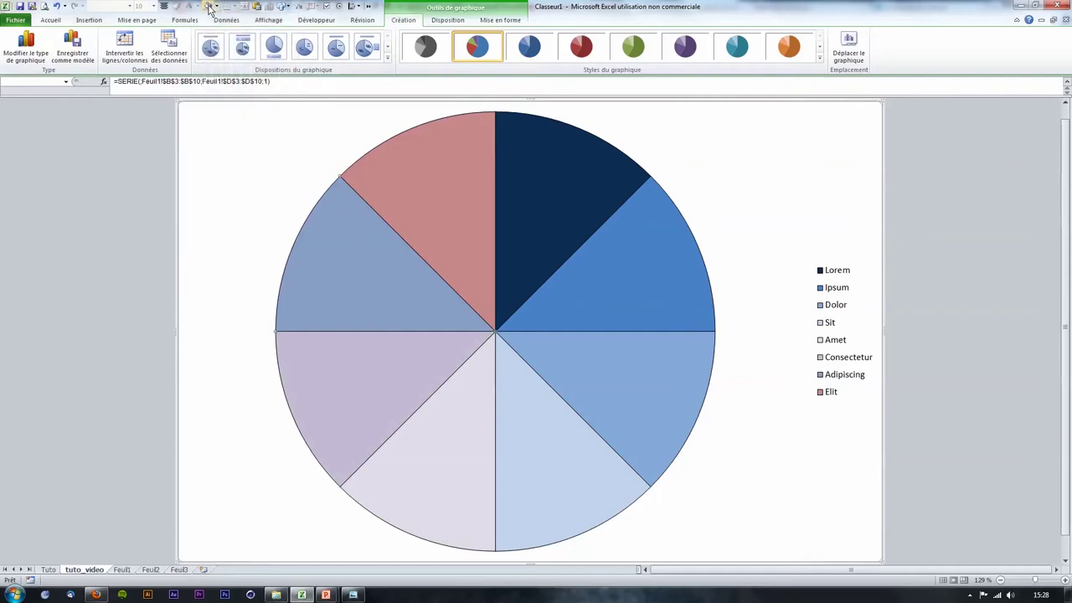
pyautogui.click(208, 6)
pyautogui.click(216, 6)
pyautogui.click(274, 71)
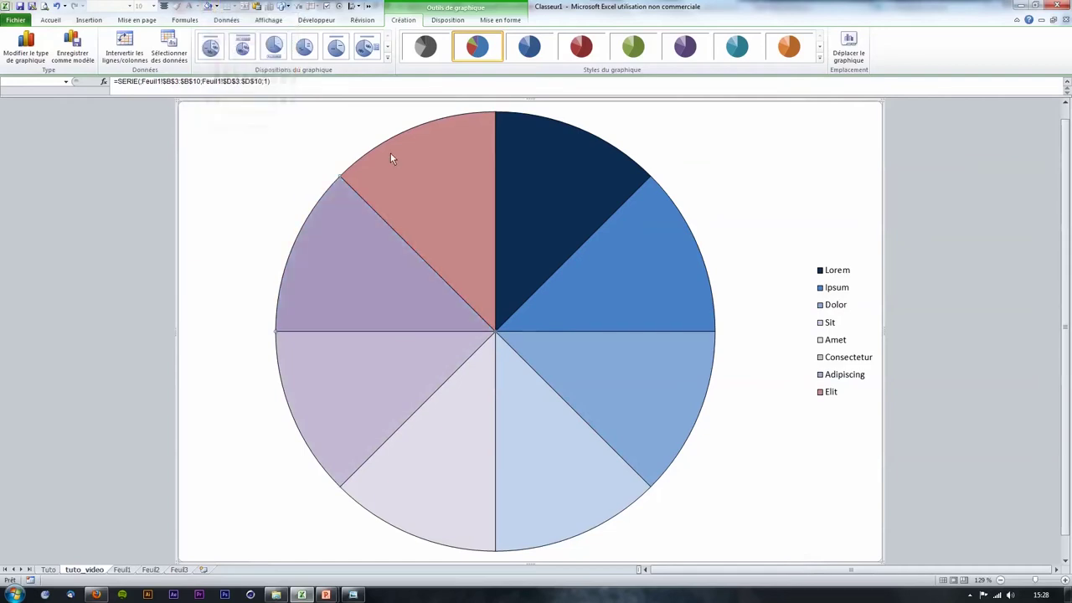
pyautogui.click(216, 8)
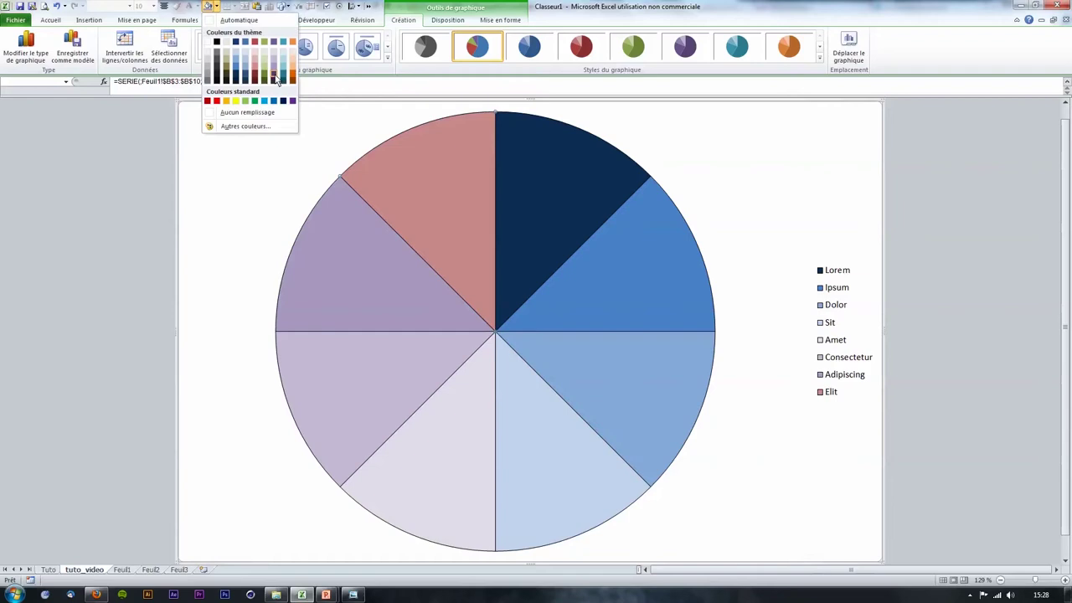
pyautogui.click(279, 80)
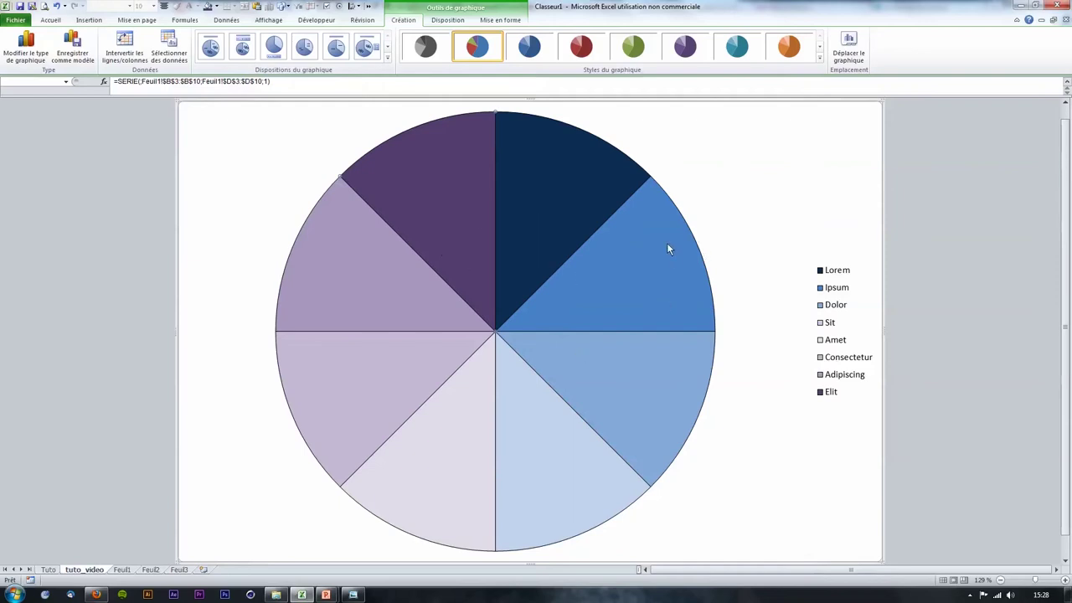
# Shrink the pie's plot area to a smaller circle and drag the legend left beside it.
pyautogui.click(759, 204)
pyautogui.click(647, 272)
pyautogui.click(687, 168)
pyautogui.moveTo(714, 113)
pyautogui.mouseDown()
pyautogui.moveTo(595, 273)
pyautogui.moveTo(680, 205)
pyautogui.mouseUp()
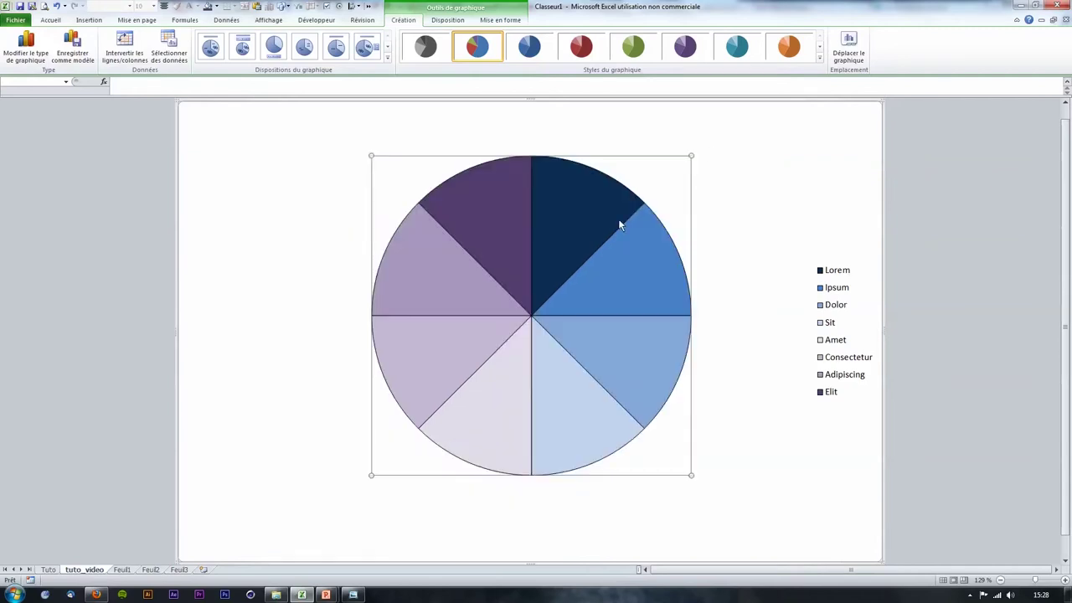
pyautogui.moveTo(826, 295); pyautogui.dragTo(736, 291)
pyautogui.click(848, 376)
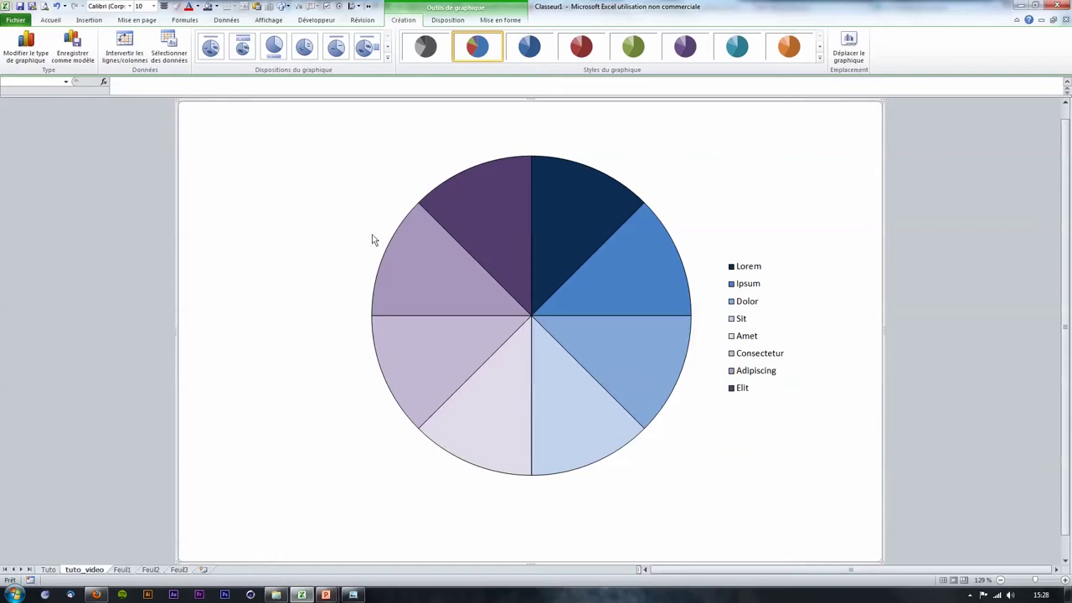
# Switch to the PPt presentation, review slides 1 and 2, and return to blank slide 3.
pyautogui.moveTo(325, 597)
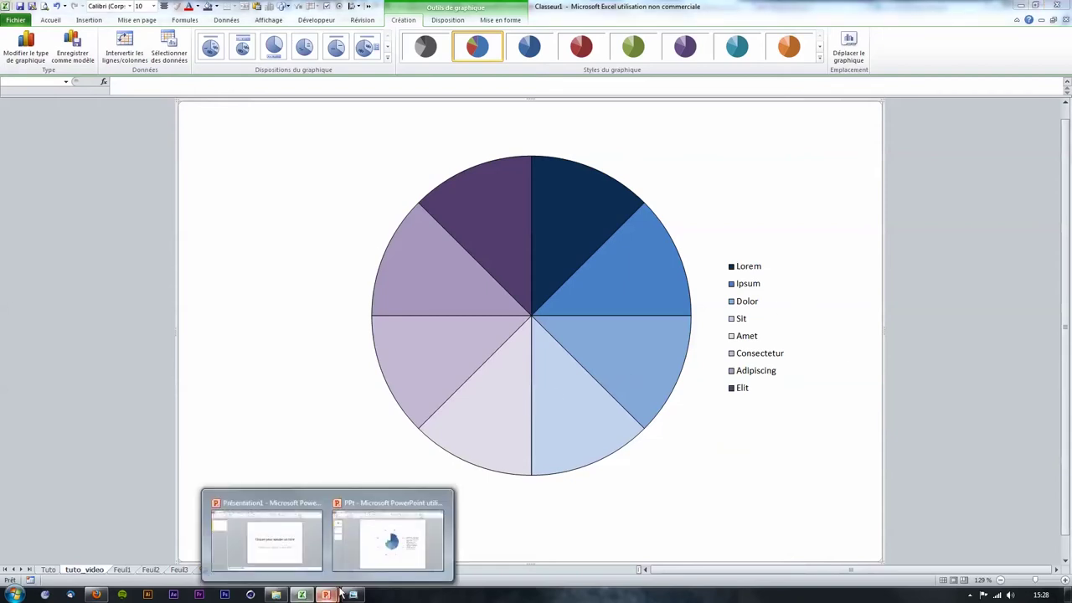
pyautogui.click(376, 567)
pyautogui.click(72, 262)
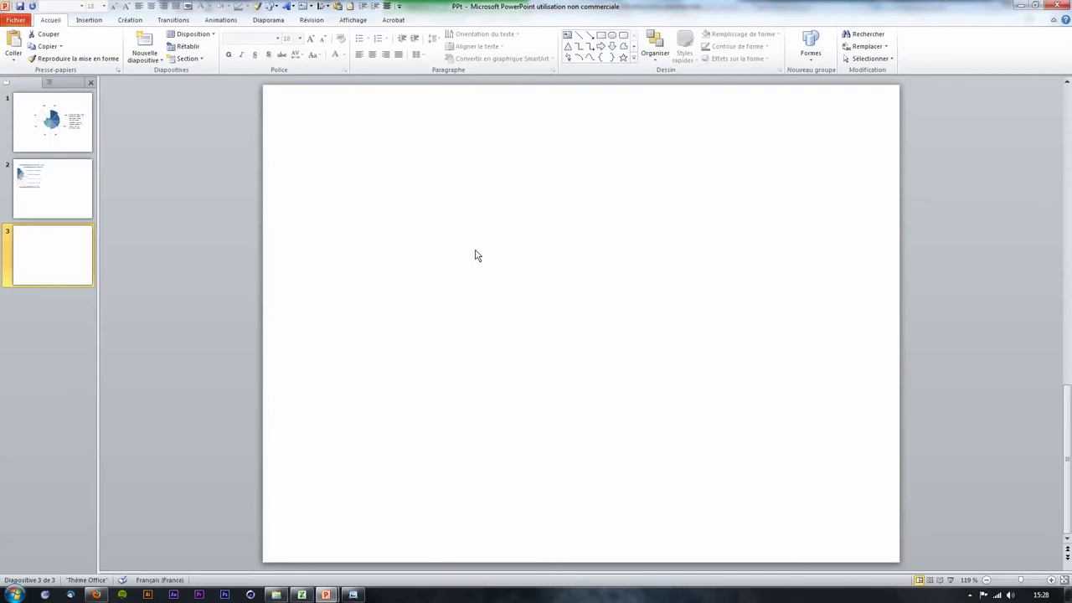
pyautogui.click(38, 132)
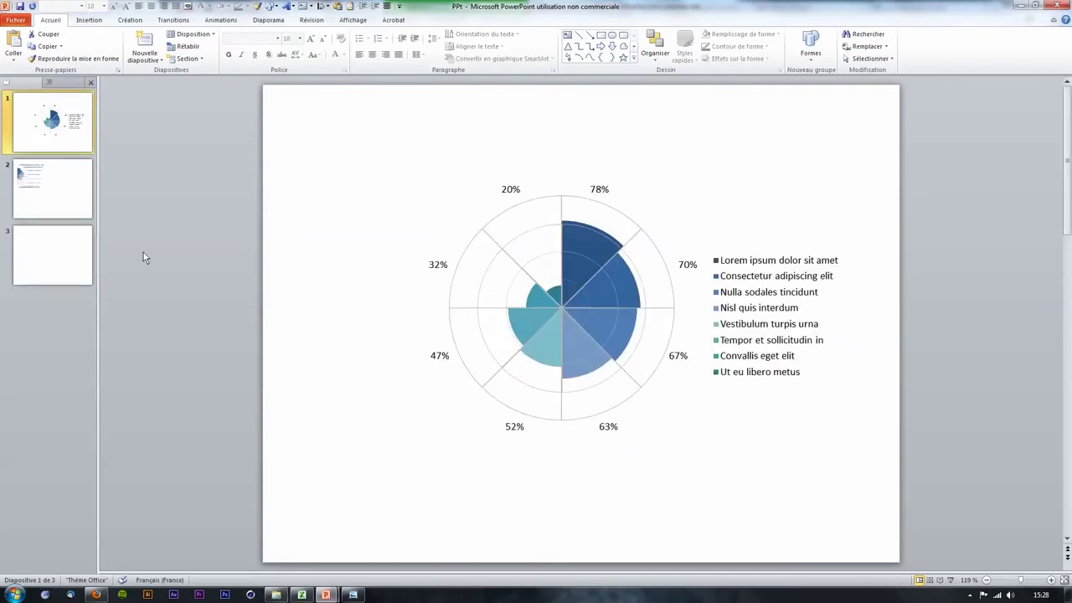
pyautogui.click(32, 201)
pyautogui.click(59, 260)
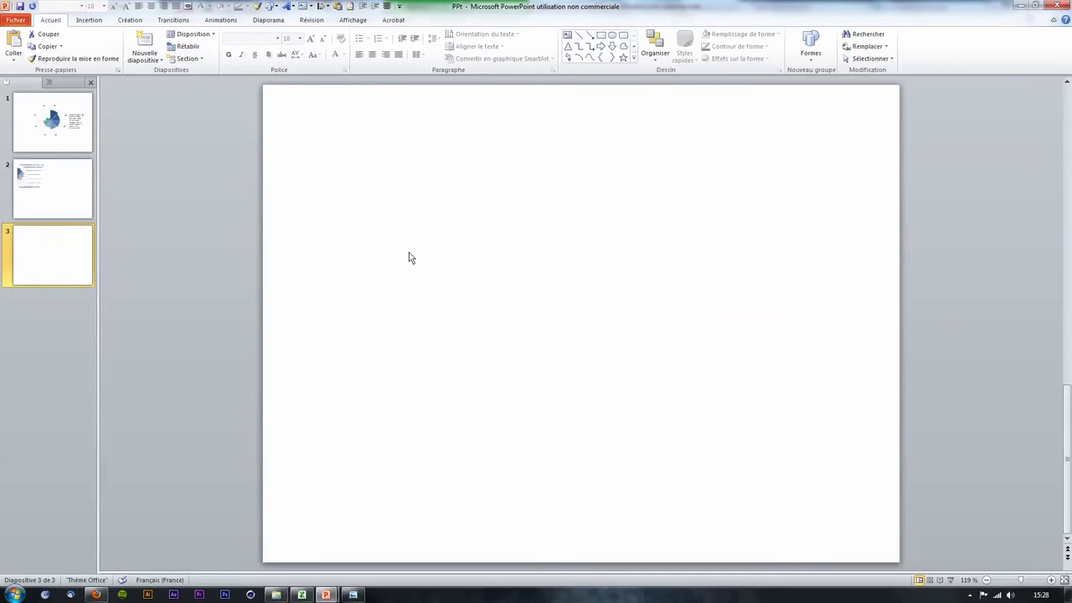
# Paste the copied pie onto slide 3 via Collage spécial as Image (métafichier amélioré).
pyautogui.hotkey('ctrl', 'alt', 'v')
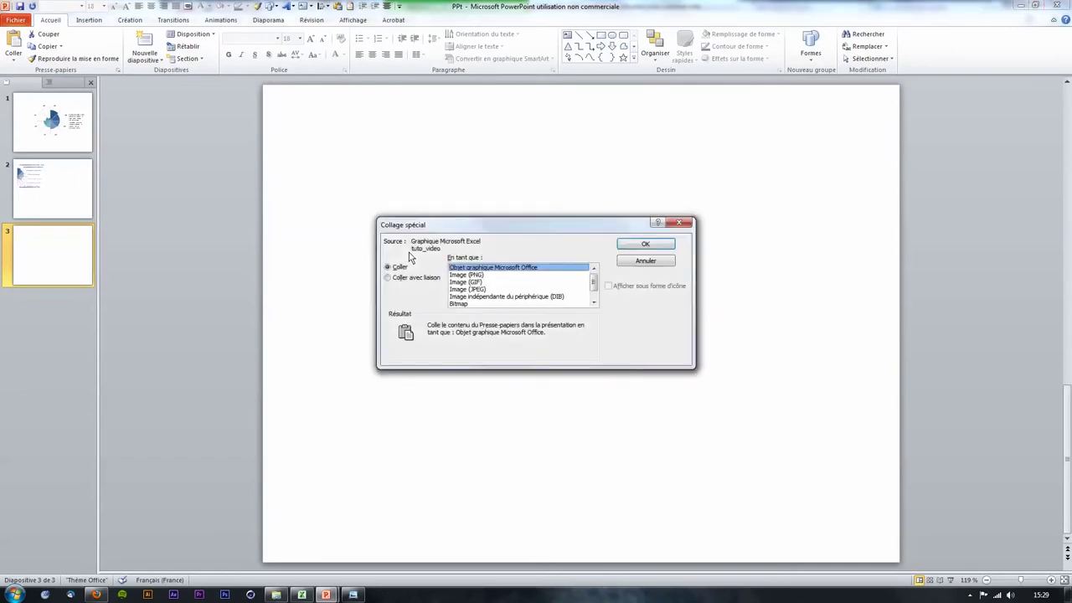
pyautogui.click(683, 224)
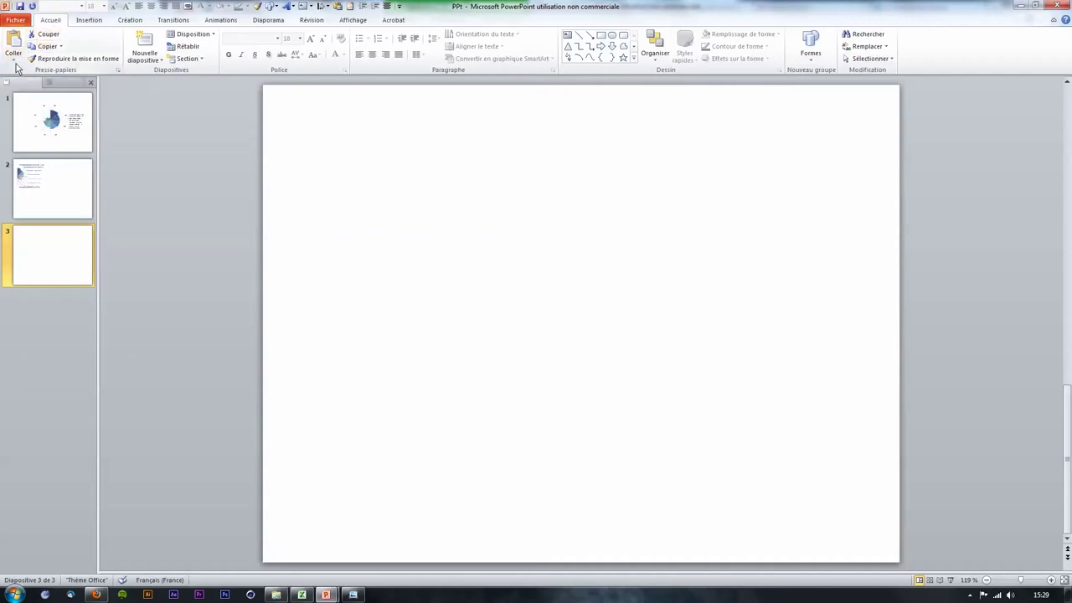
pyautogui.click(13, 65)
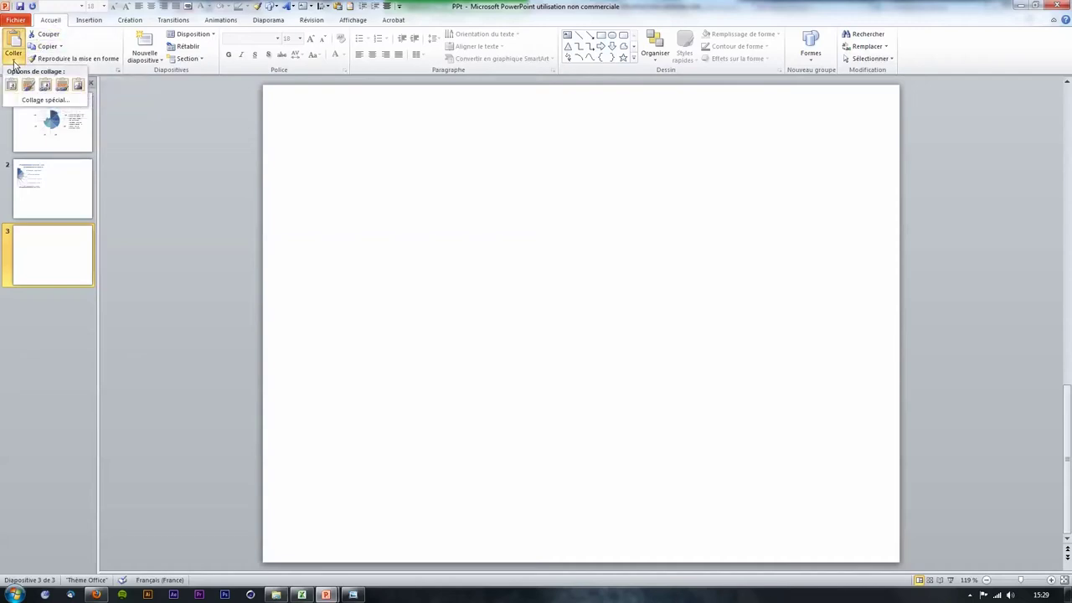
pyautogui.click(59, 104)
pyautogui.scroll(-1, 489, 306)
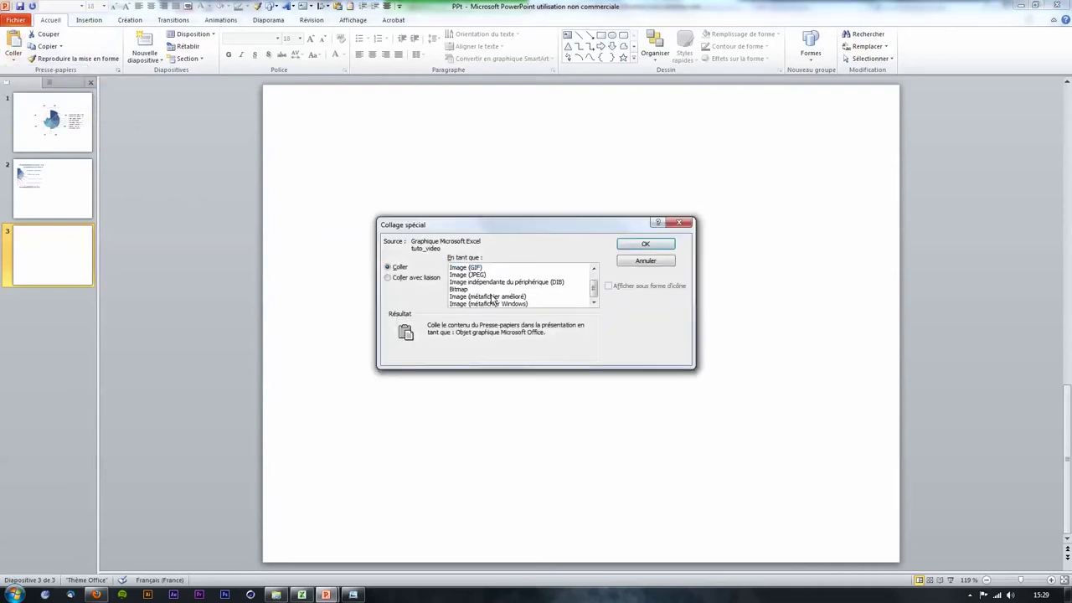
pyautogui.click(492, 297)
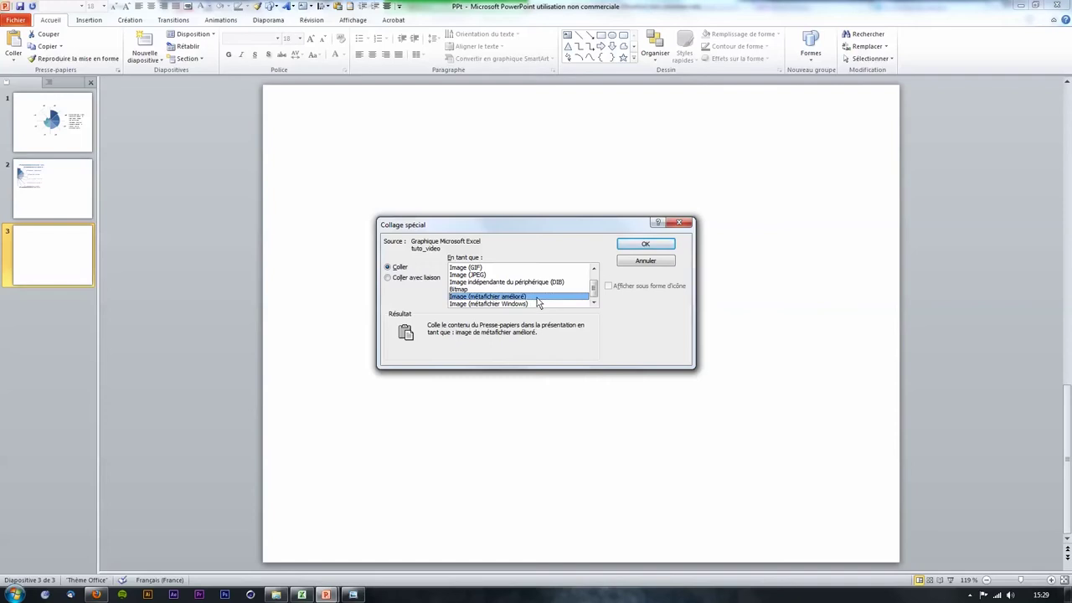
pyautogui.click(642, 244)
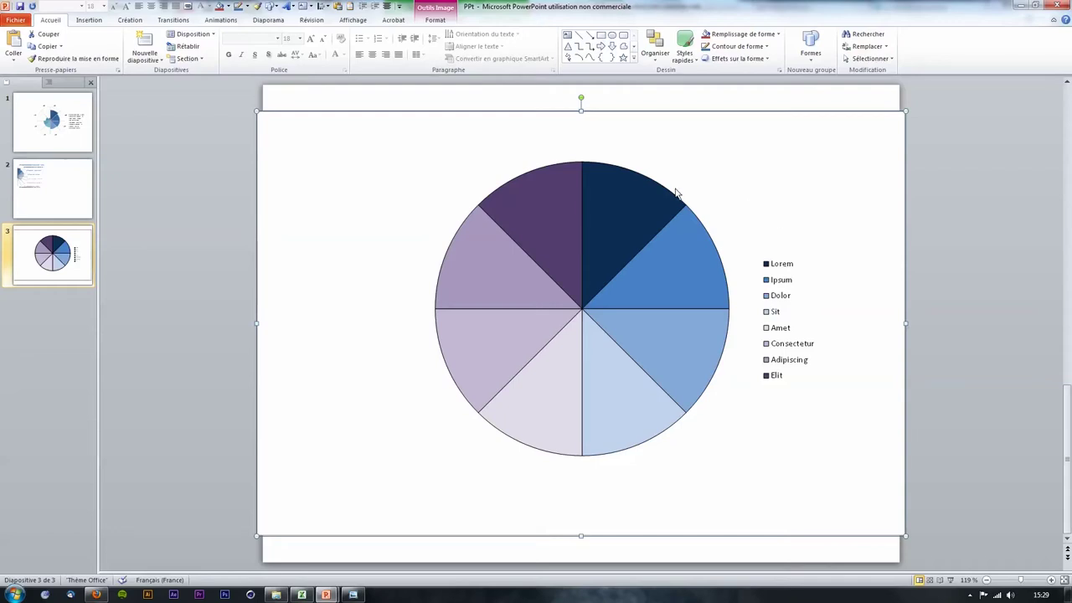
# Ungroup the pasted picture, agreeing to convert it into a drawing object.
pyautogui.rightClick(666, 145)
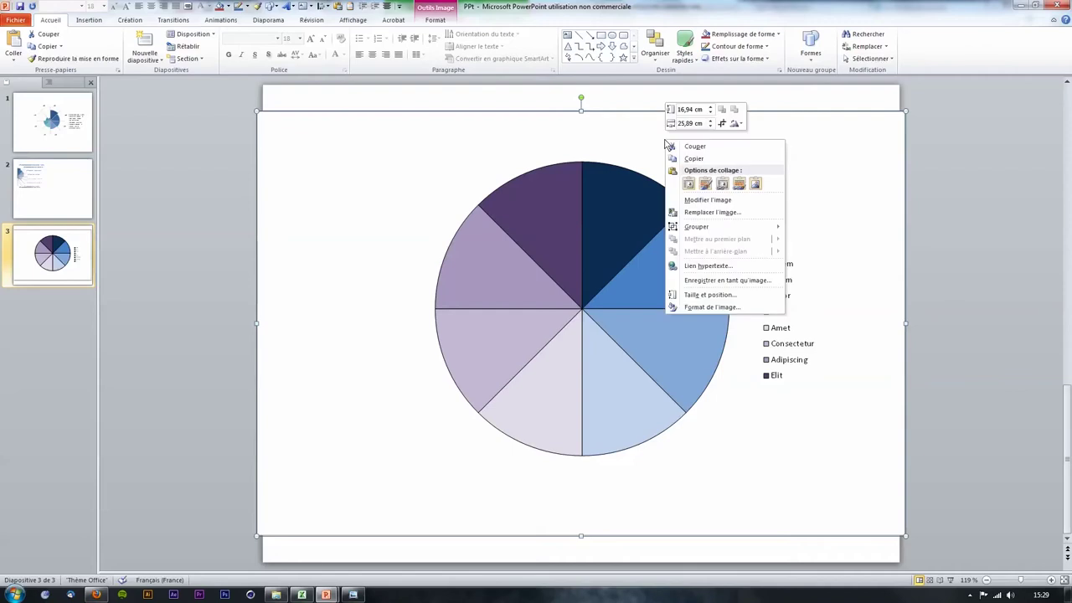
pyautogui.moveTo(717, 234)
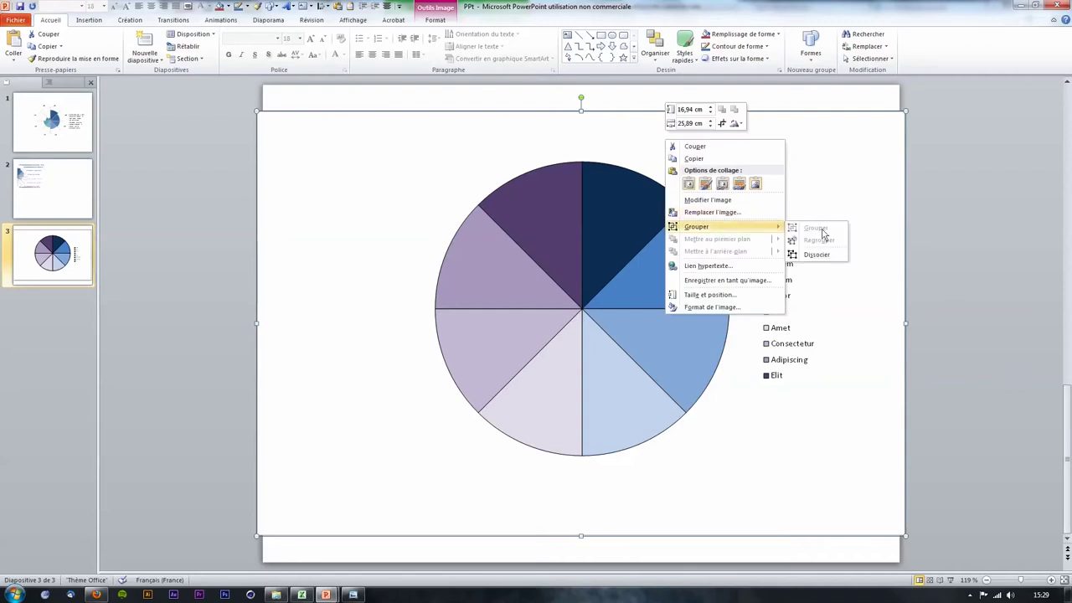
pyautogui.click(825, 260)
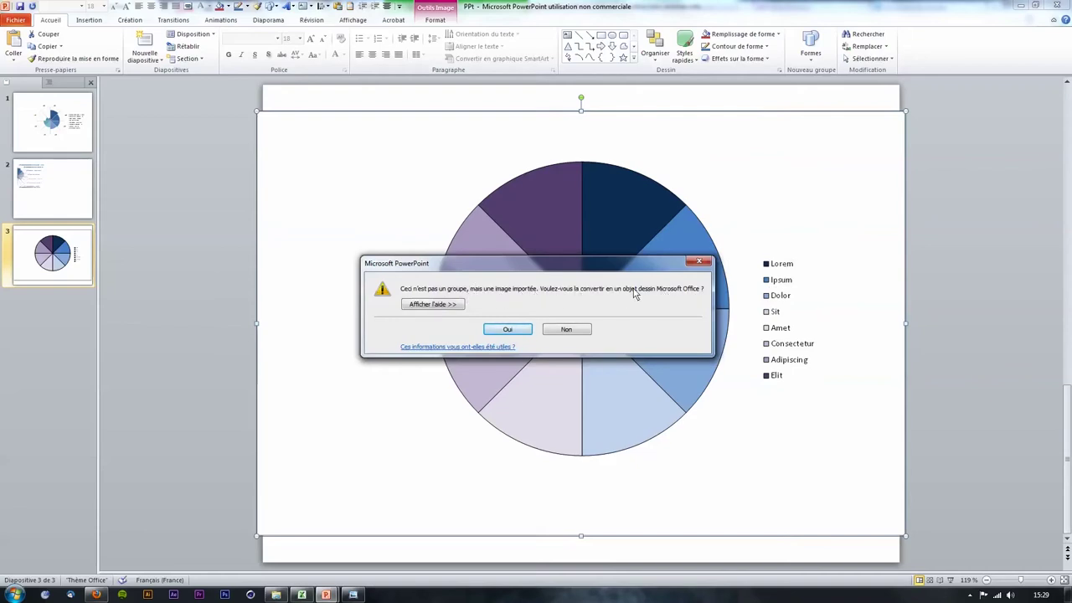
pyautogui.click(526, 332)
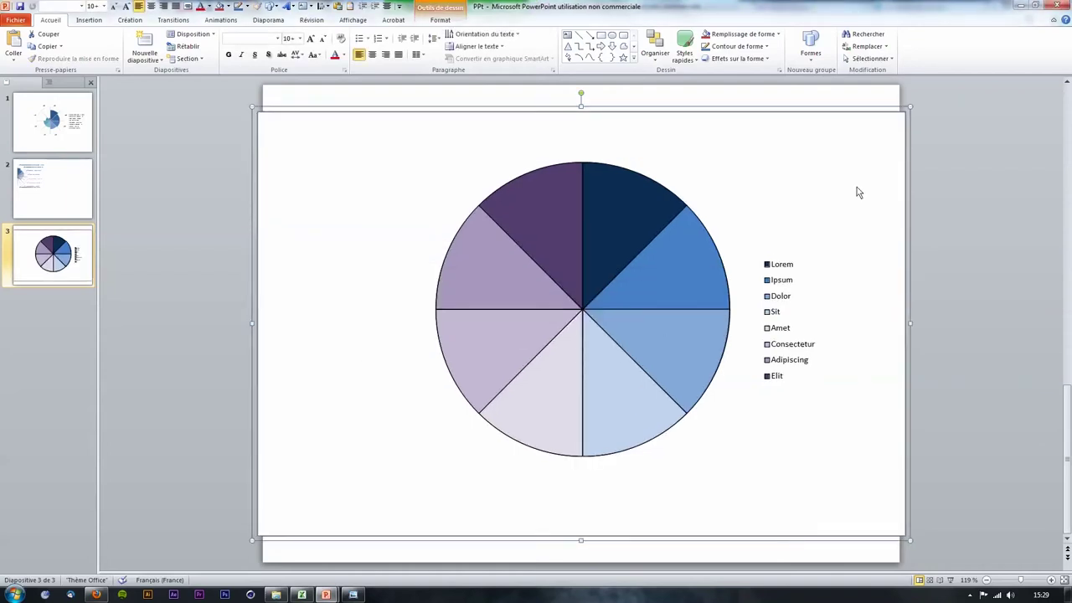
# Ungroup the converted drawing again into separate slice and legend shapes.
pyautogui.rightClick(742, 146)
pyautogui.moveTo(775, 202)
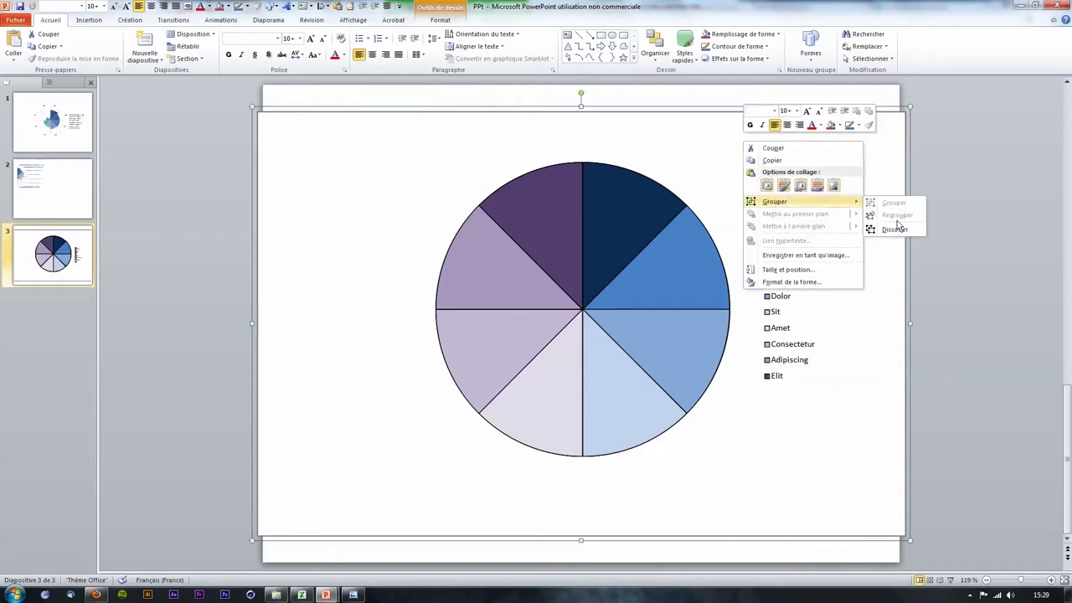
pyautogui.click(894, 229)
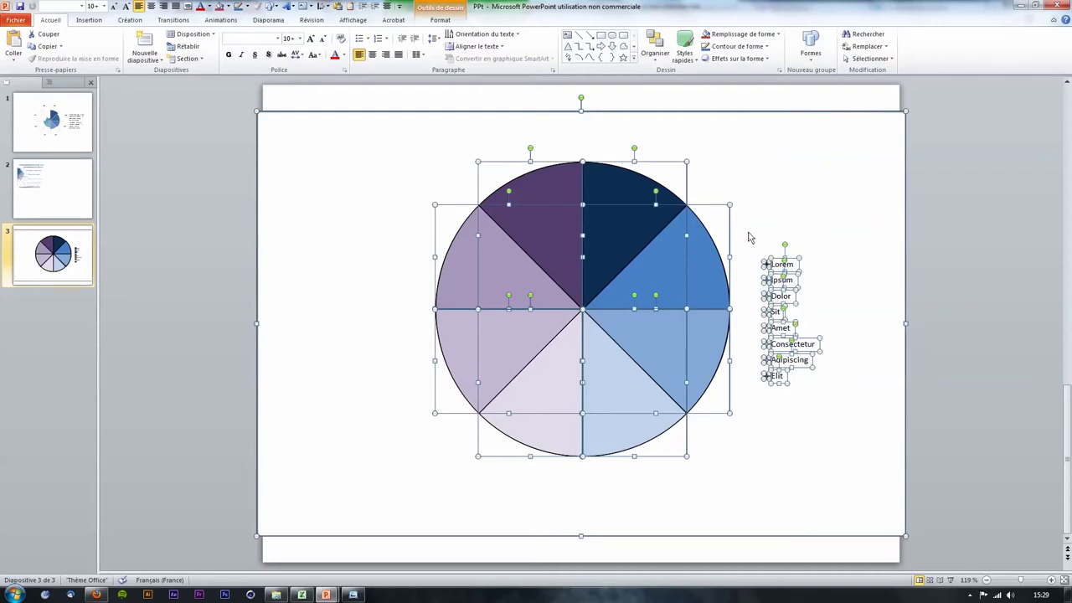
pyautogui.click(256, 150)
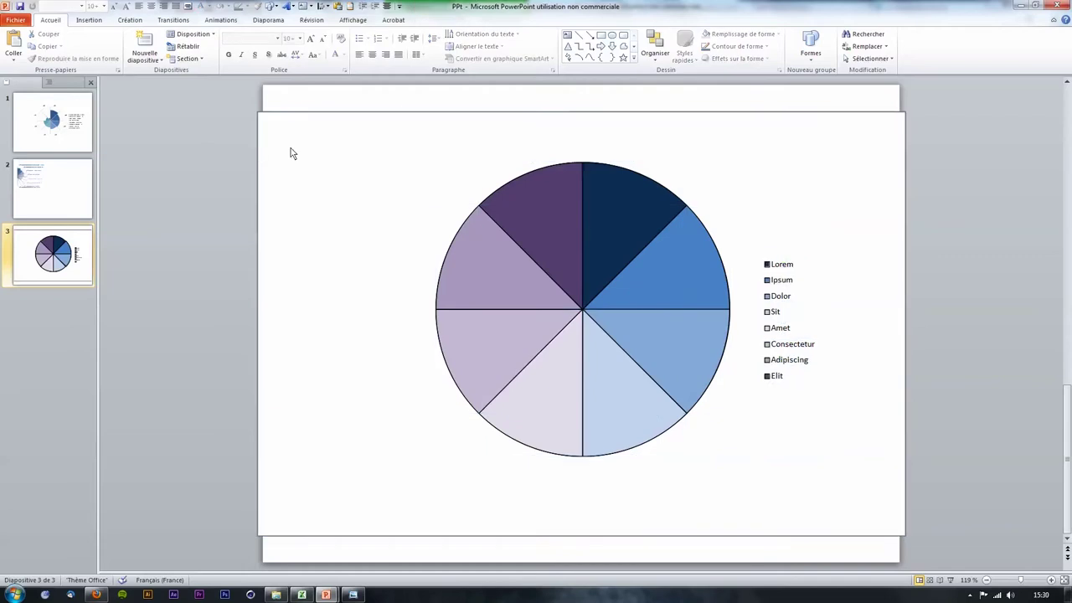
# Delete the slide-sized background rectangle left behind the ungrouped chart.
pyautogui.click(291, 154)
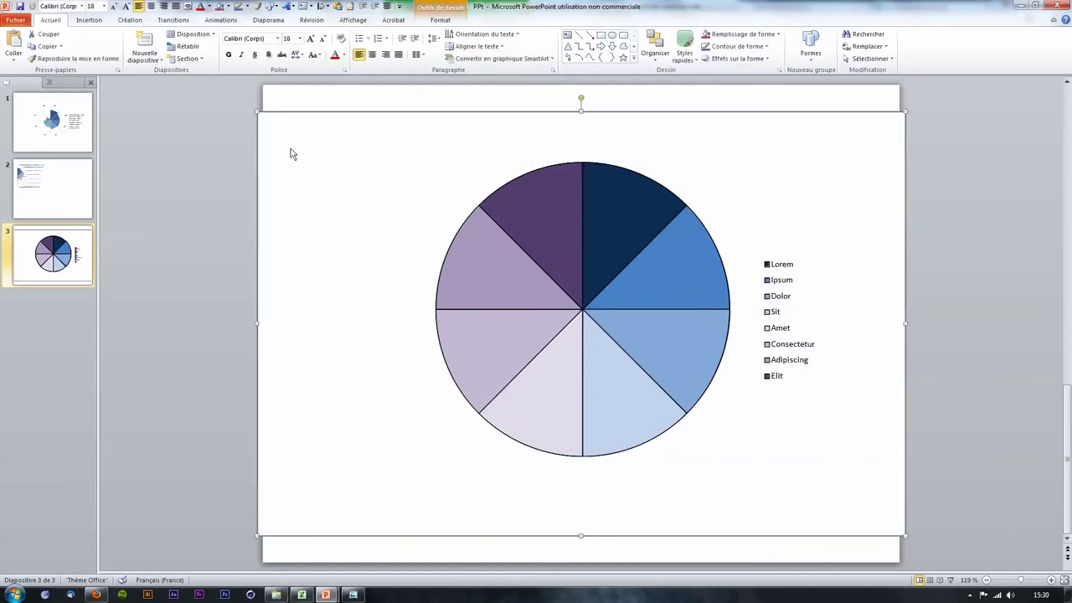
pyautogui.press('Escape')
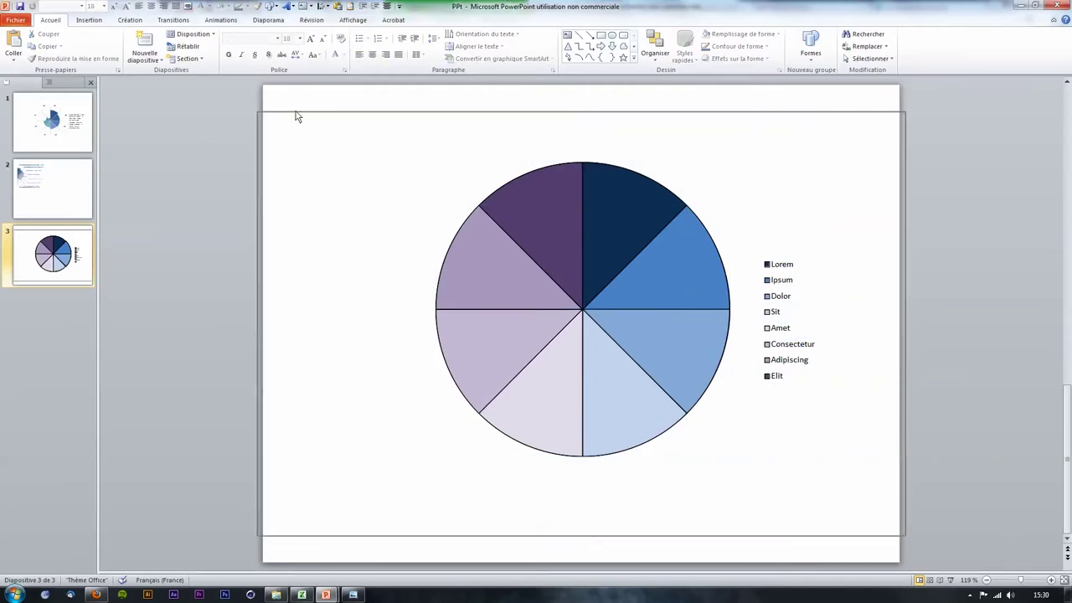
pyautogui.click(296, 112)
pyautogui.press('Escape')
pyautogui.click(298, 114)
pyautogui.press('Escape')
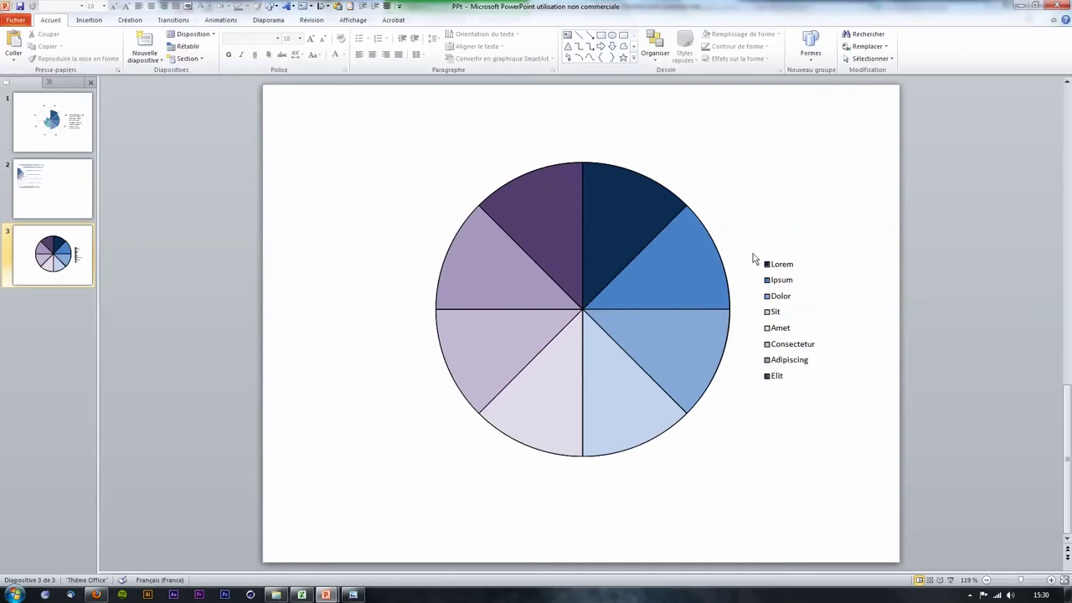
# Select the Lorem legend label and zoom in on the legend.
pyautogui.click(784, 268)
pyautogui.keyDown('ctrl'); pyautogui.scroll(8, 780, 274); pyautogui.keyUp('ctrl')
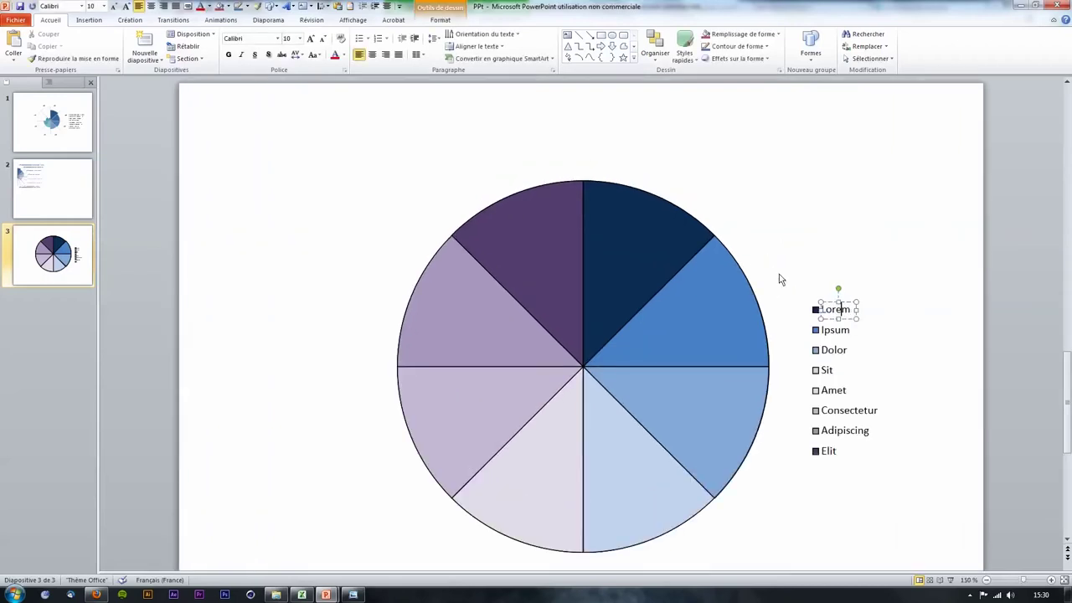
pyautogui.keyDown('ctrl'); pyautogui.scroll(5, 761, 328); pyautogui.keyUp('ctrl')
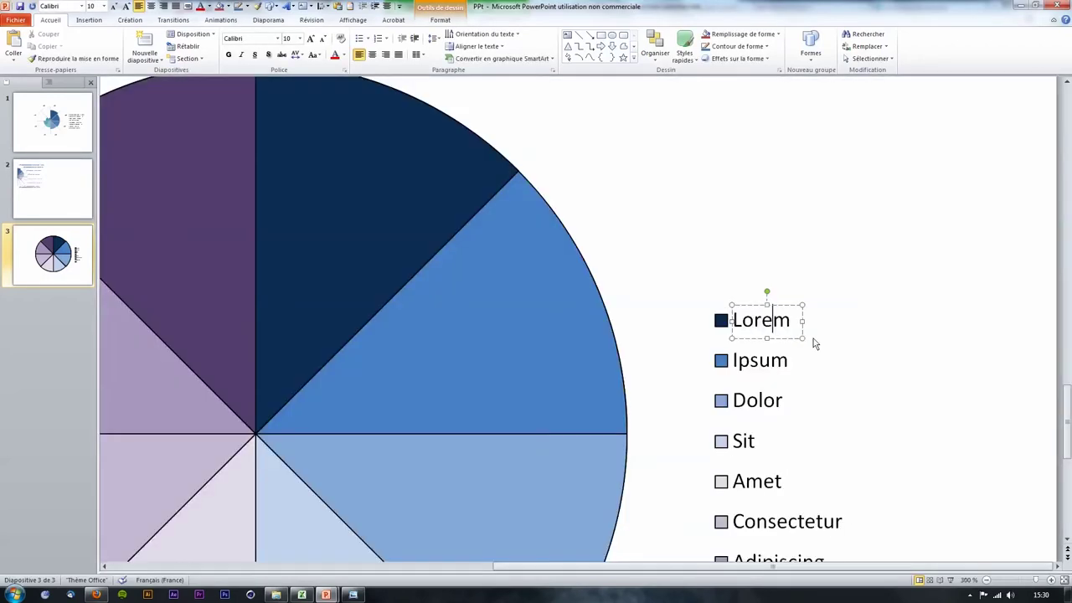
pyautogui.scroll(-2, 772, 318)
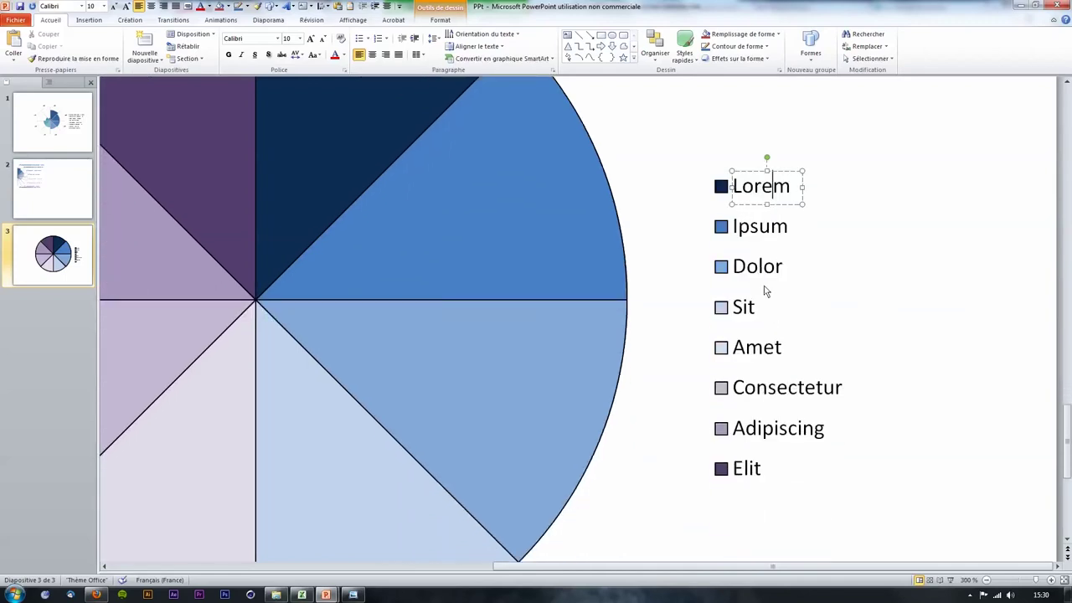
# Select all eight legend colour squares, Lorem through Elit, and nudge them left.
pyautogui.click(724, 189)
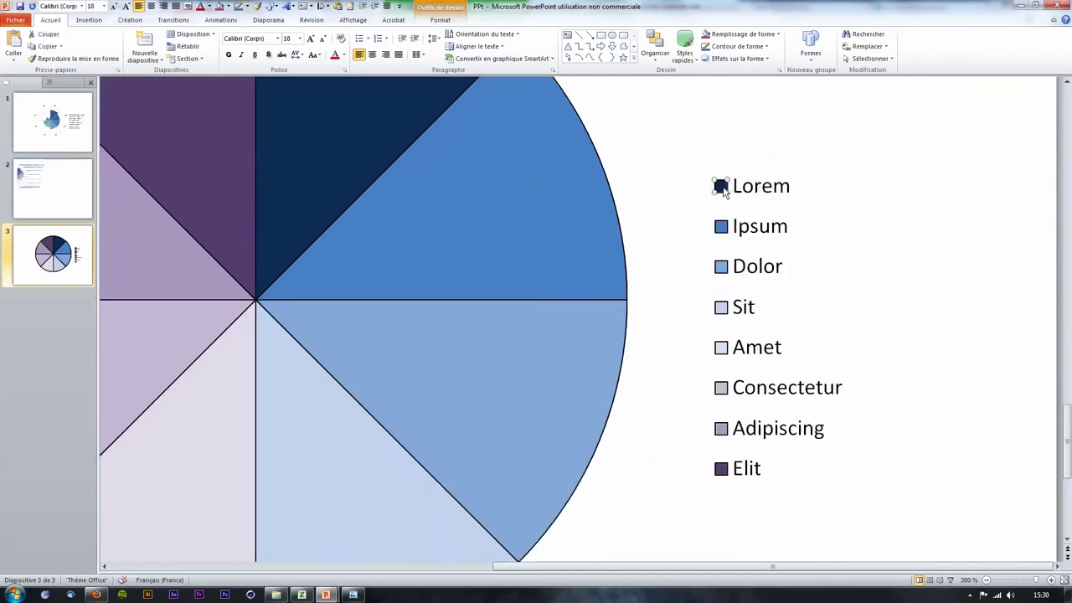
pyautogui.keyDown('shift'); pyautogui.click(724, 229); pyautogui.keyUp('shift')
pyautogui.keyDown('shift'); pyautogui.click(725, 270); pyautogui.keyUp('shift')
pyautogui.keyDown('shift'); pyautogui.click(725, 306); pyautogui.keyUp('shift')
pyautogui.keyDown('shift'); pyautogui.click(723, 348); pyautogui.keyUp('shift')
pyautogui.keyDown('shift'); pyautogui.click(722, 390); pyautogui.keyUp('shift')
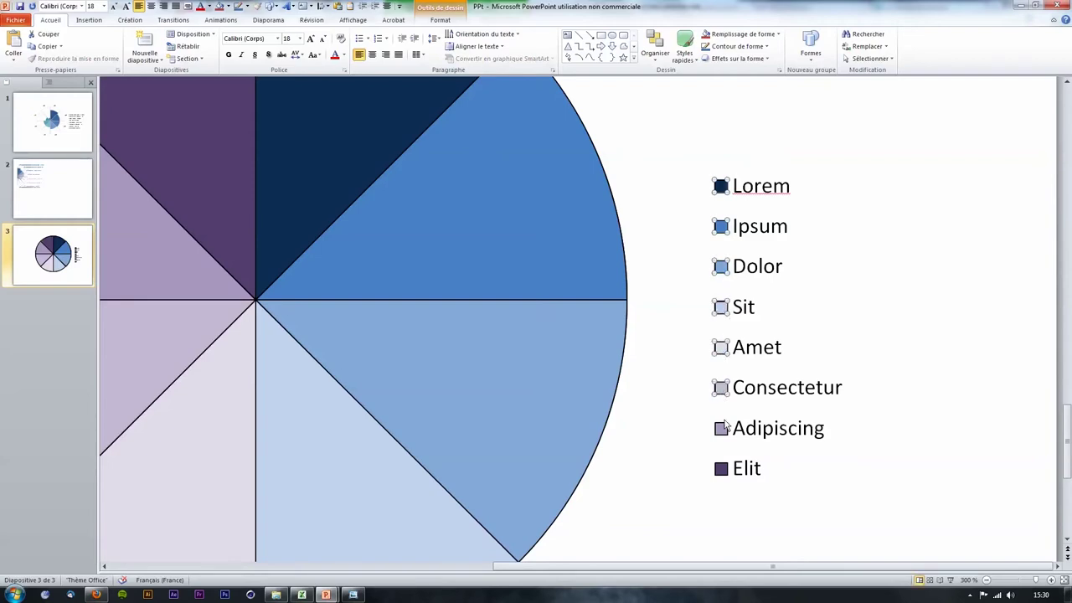
pyautogui.keyDown('shift'); pyautogui.click(722, 430); pyautogui.keyUp('shift')
pyautogui.keyDown('shift'); pyautogui.click(722, 470); pyautogui.keyUp('shift')
pyautogui.press('Left')
pyautogui.press('Left')
pyautogui.press('Left')
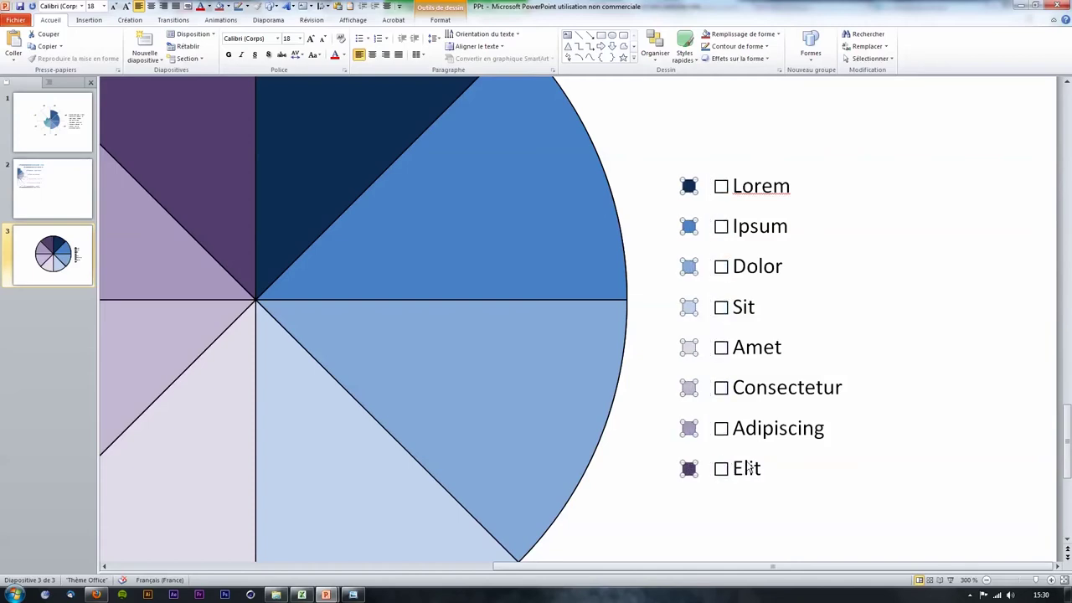
pyautogui.press('Left')
# Delete the stray box outlines, then nudge the colour squares back beside the labels.
pyautogui.moveTo(697, 163); pyautogui.dragTo(740, 516)
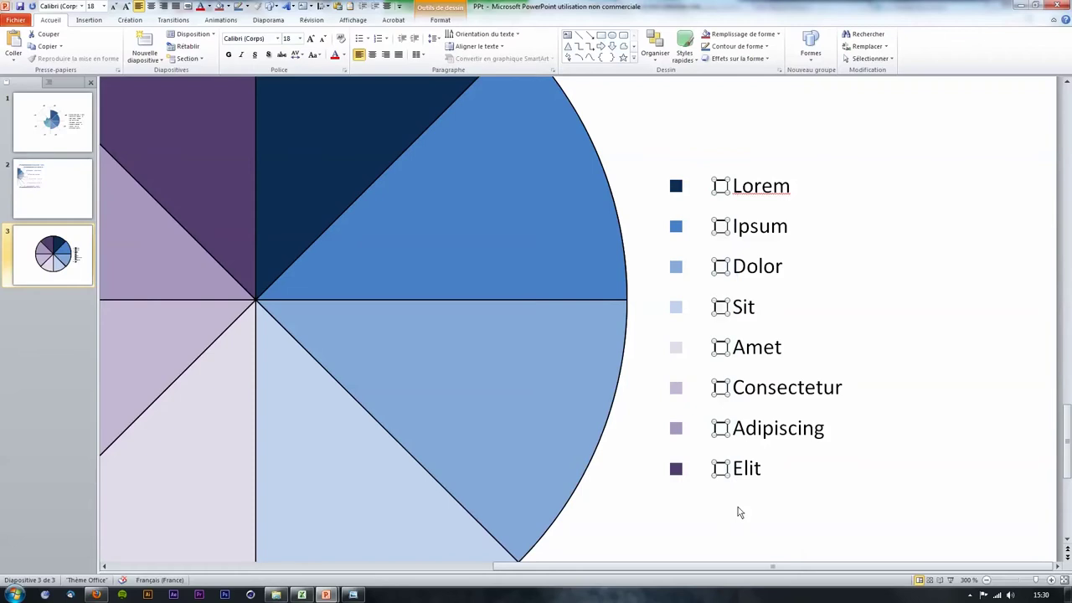
pyautogui.press('Delete')
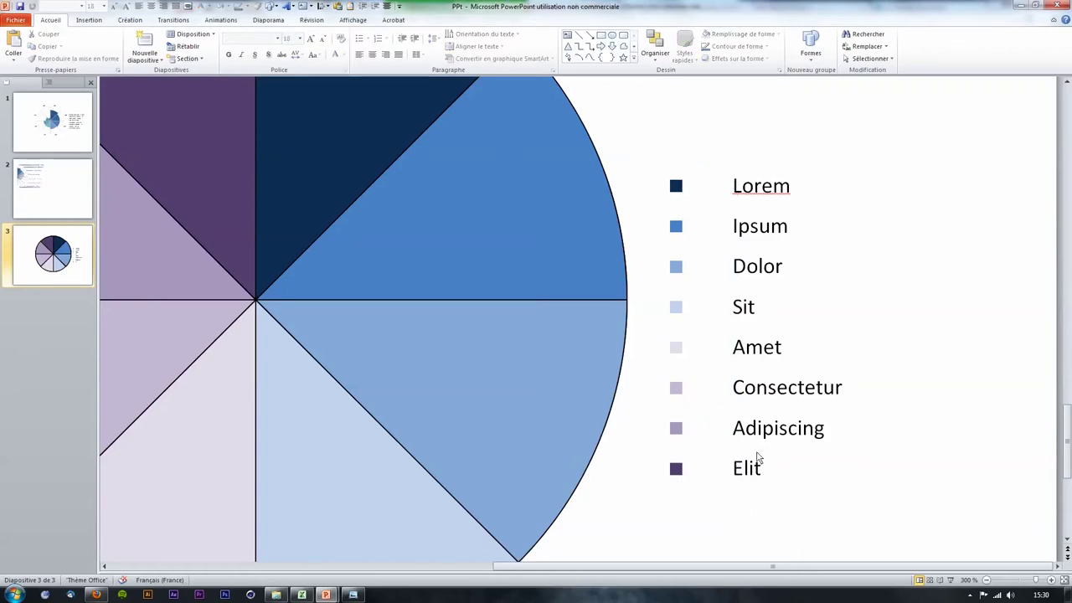
pyautogui.moveTo(712, 159); pyautogui.dragTo(653, 532)
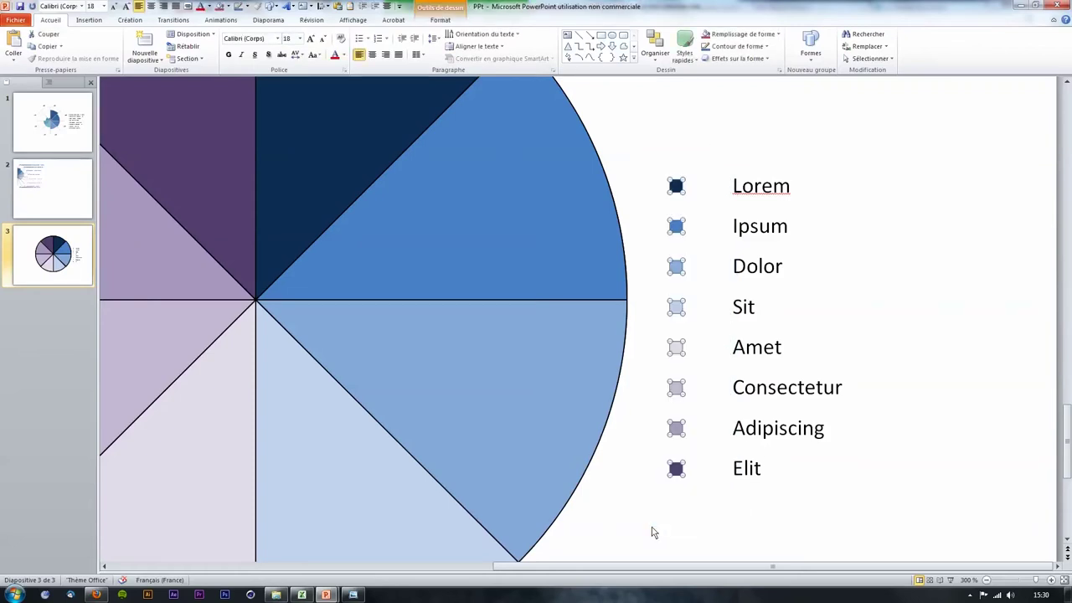
pyautogui.press('Right')
pyautogui.press('Right')
pyautogui.press('Right')
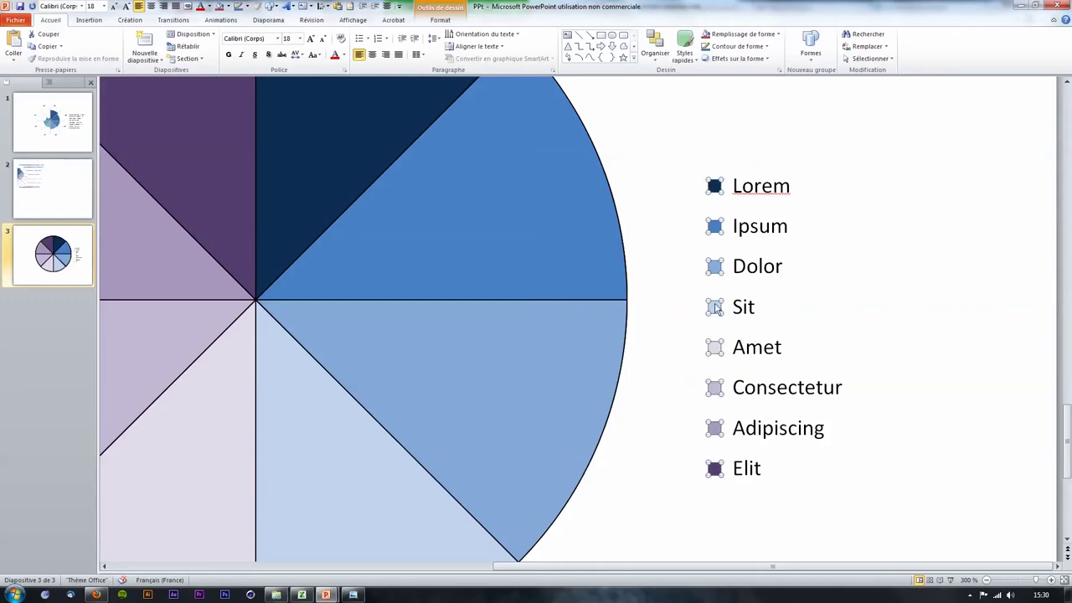
pyautogui.click(694, 194)
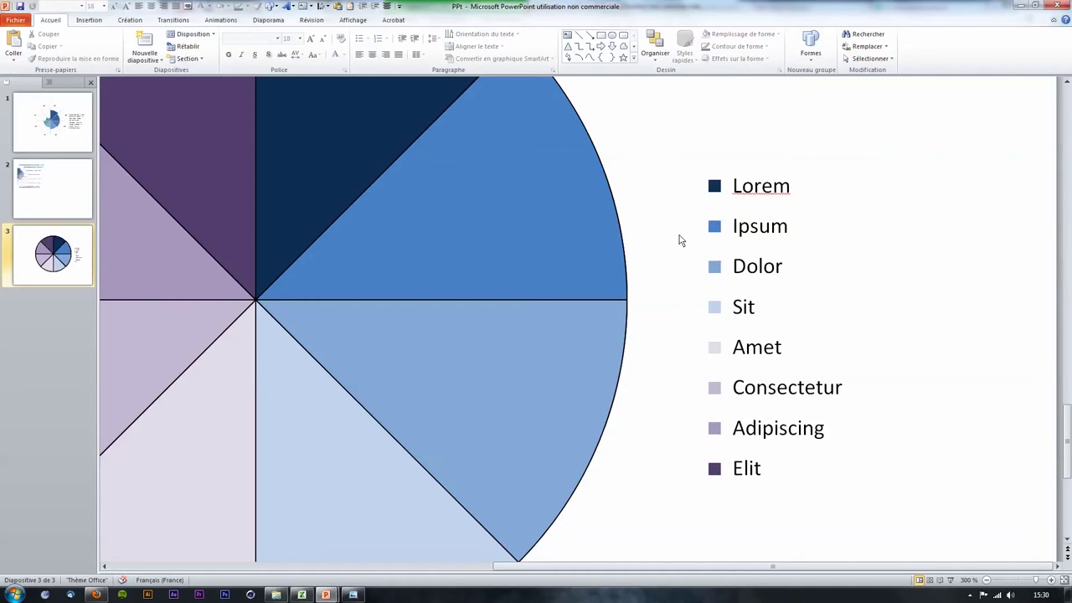
# Check the Lorem through Consectetur slices are separate shapes, then return to Excel.
pyautogui.click(381, 128)
pyautogui.keyDown('ctrl'); pyautogui.scroll(-3, 404, 151); pyautogui.keyUp('ctrl')
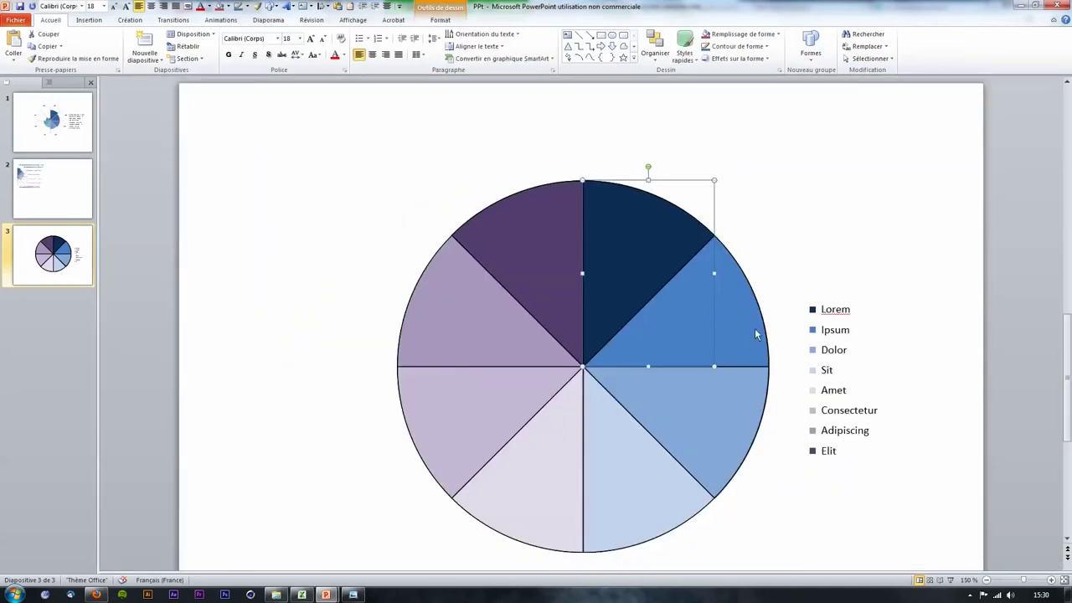
pyautogui.moveTo(1069, 447); pyautogui.dragTo(1069, 454)
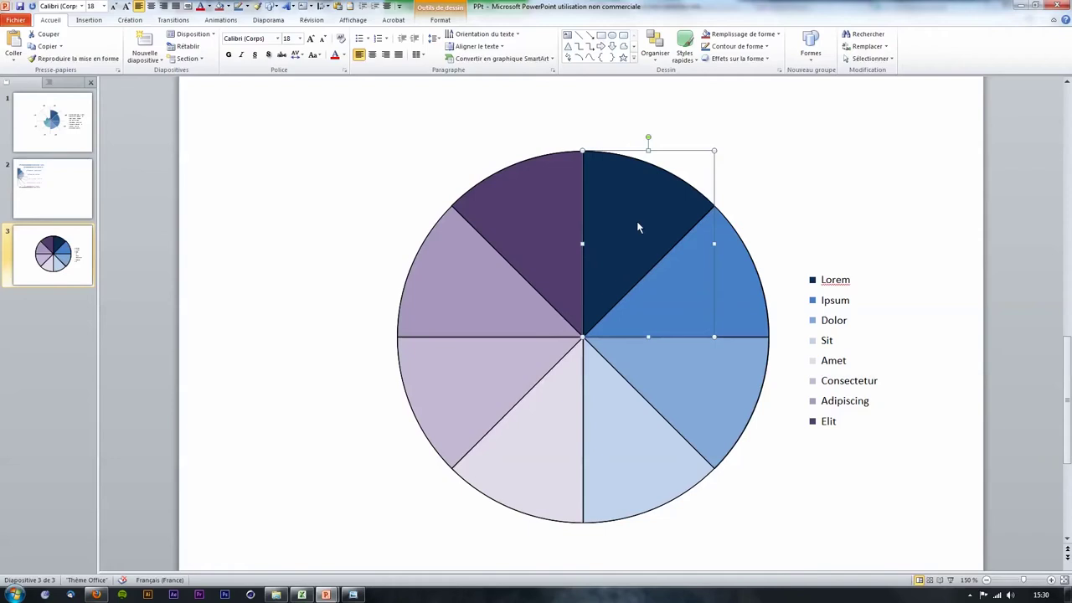
pyautogui.click(695, 309)
pyautogui.click(660, 402)
pyautogui.click(625, 417)
pyautogui.click(561, 411)
pyautogui.click(501, 382)
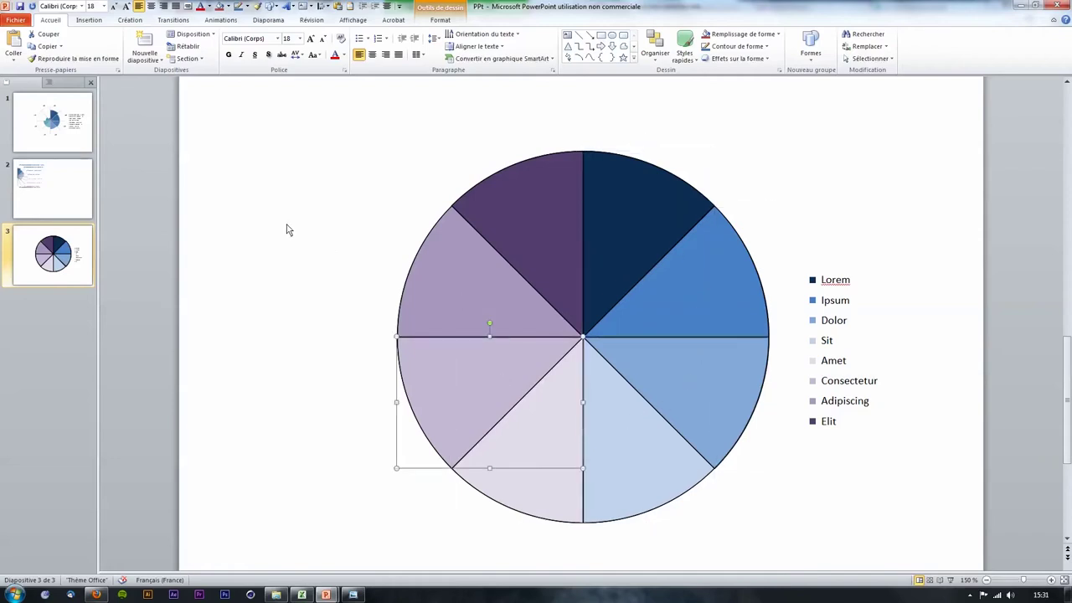
pyautogui.click(304, 595)
pyautogui.click(304, 594)
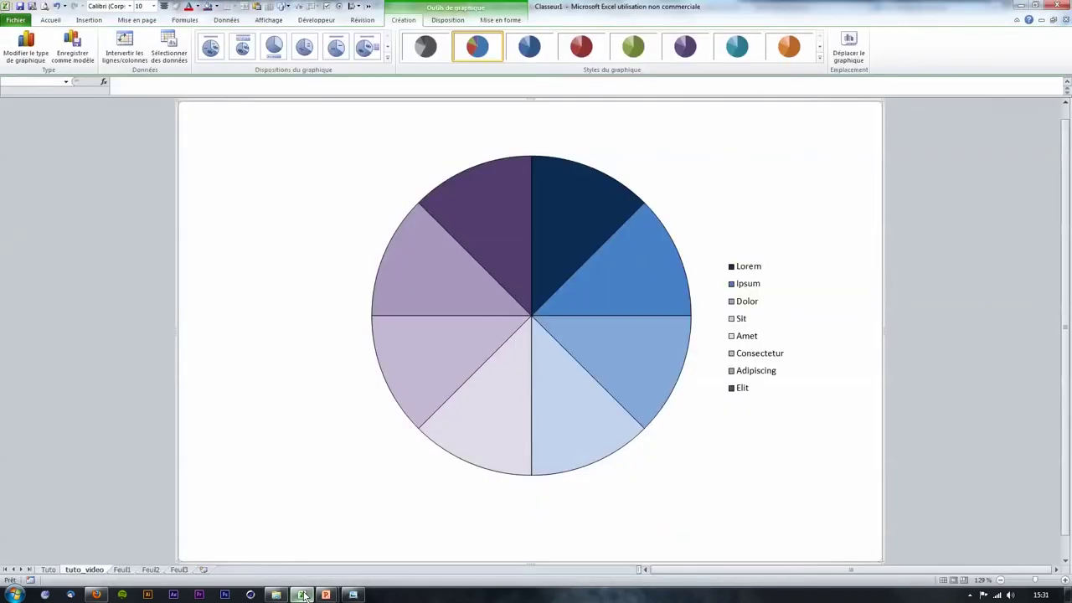
# On the Feuil1 sheet, read Lorem's 78% value in cell C3.
pyautogui.click(121, 570)
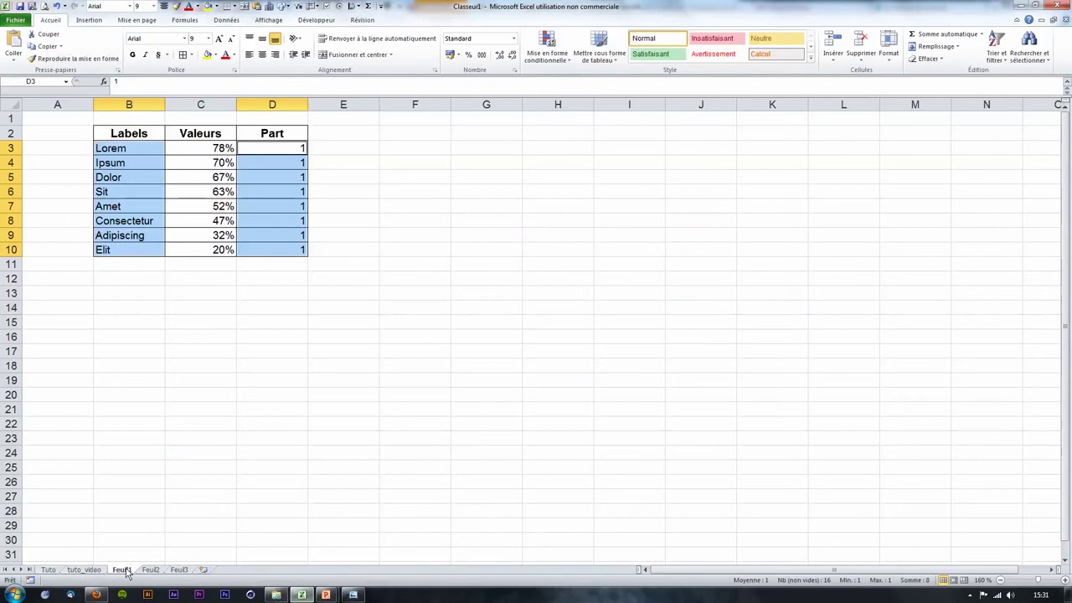
pyautogui.click(356, 249)
pyautogui.moveTo(115, 148); pyautogui.dragTo(186, 152)
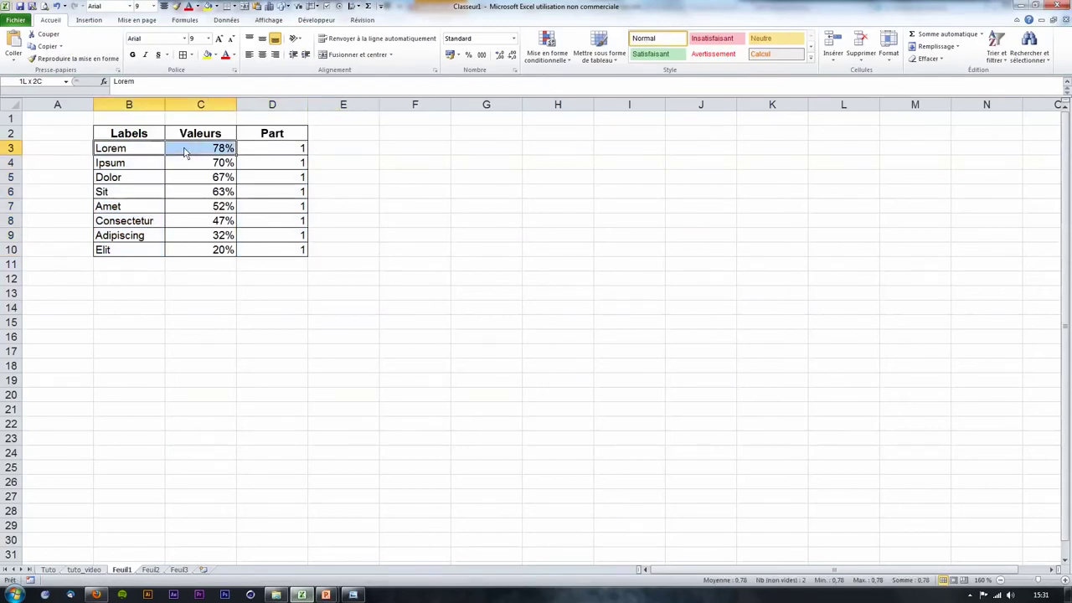
pyautogui.click(191, 154)
pyautogui.click(193, 167)
pyautogui.click(195, 177)
pyautogui.click(208, 152)
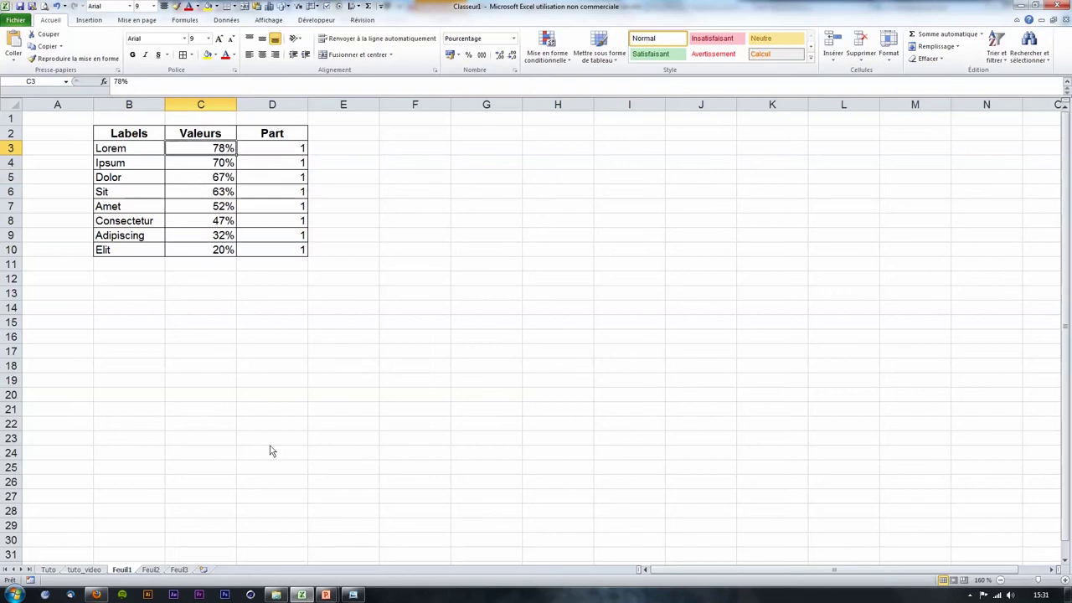
# Return to the PowerPoint pie slide and select the navy Lorem slice.
pyautogui.moveTo(326, 594)
pyautogui.click(390, 545)
pyautogui.click(808, 206)
pyautogui.click(629, 204)
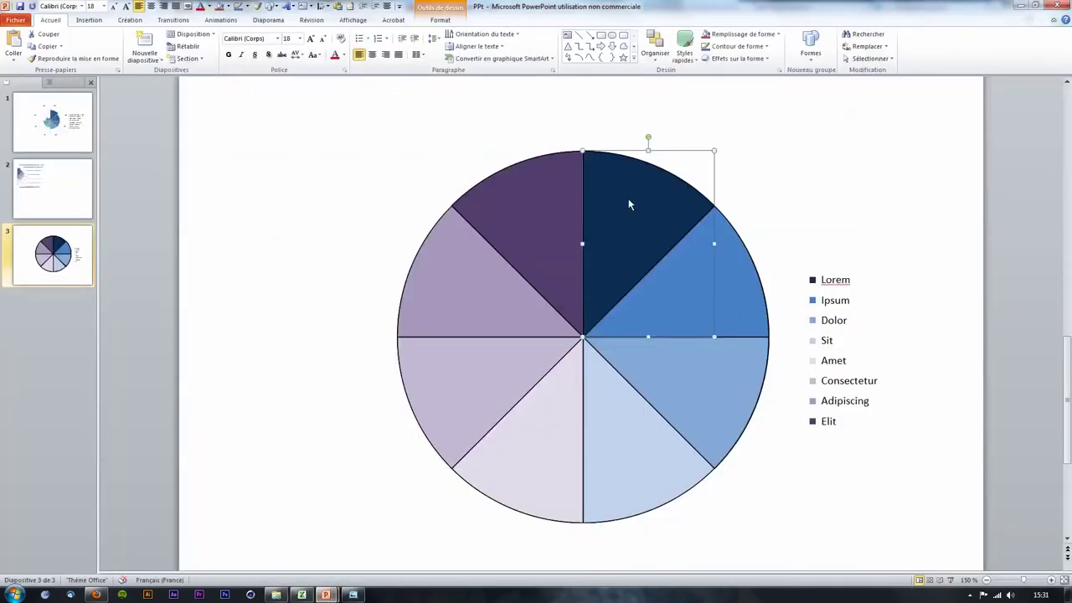
# Scale the navy Lorem slice to 78% height in Size and Position.
pyautogui.rightClick(628, 199)
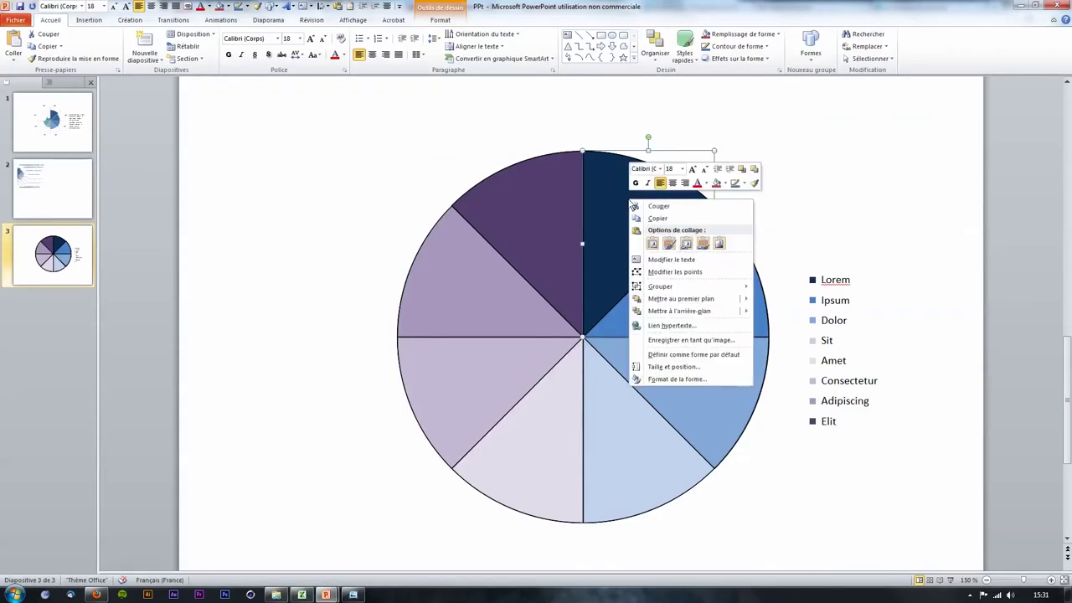
pyautogui.click(660, 369)
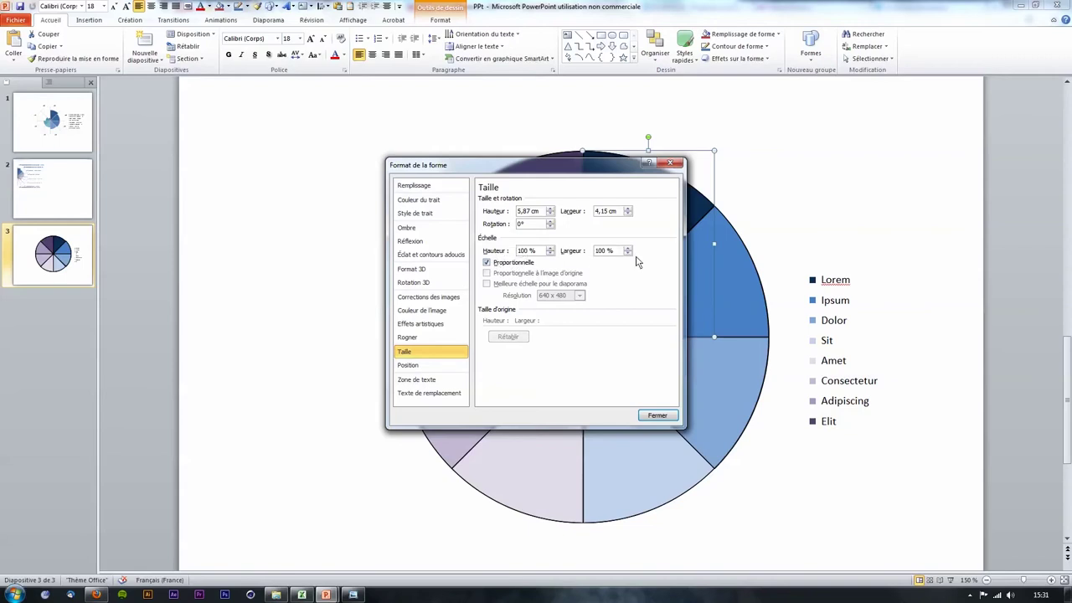
pyautogui.doubleClick(527, 251)
pyautogui.write('78')
pyautogui.press('Return')
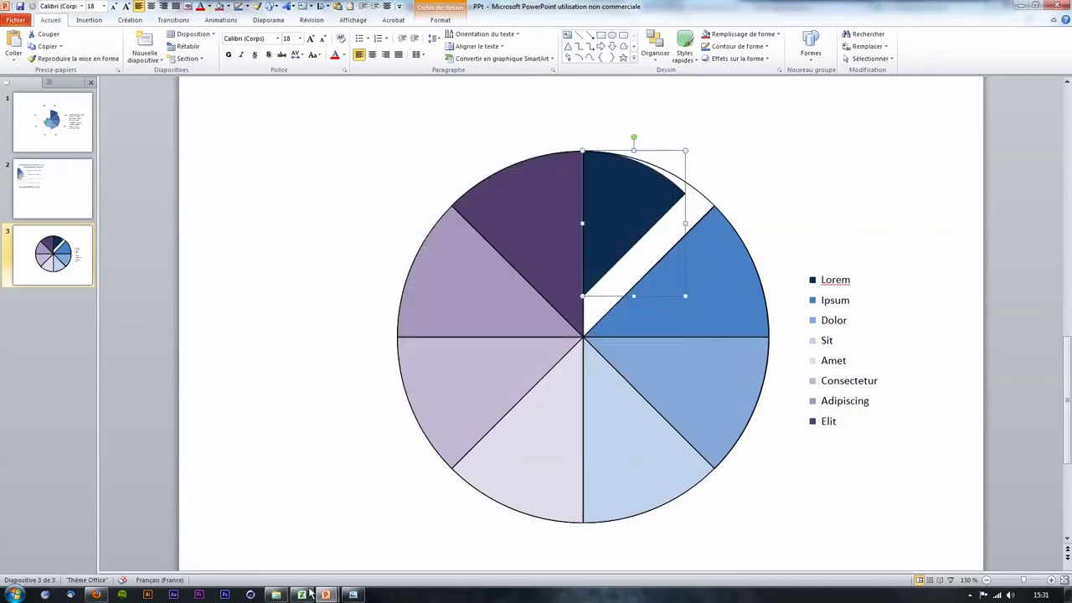
# Move the shrunken Lorem slice so its tip sits at the chart centre.
pyautogui.click(308, 594)
pyautogui.click(309, 594)
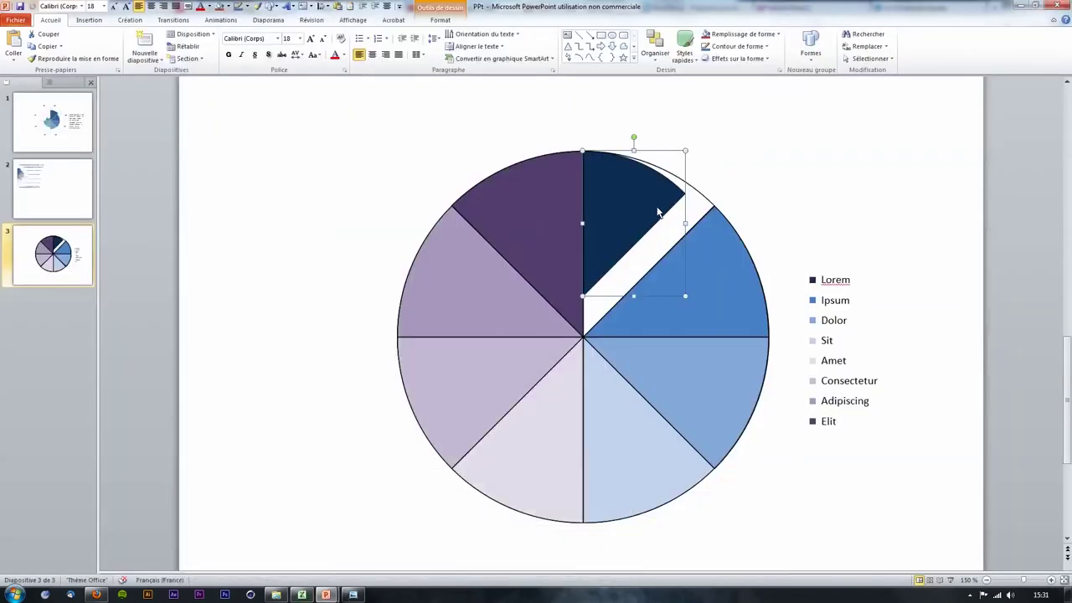
pyautogui.moveTo(625, 212); pyautogui.dragTo(623, 247)
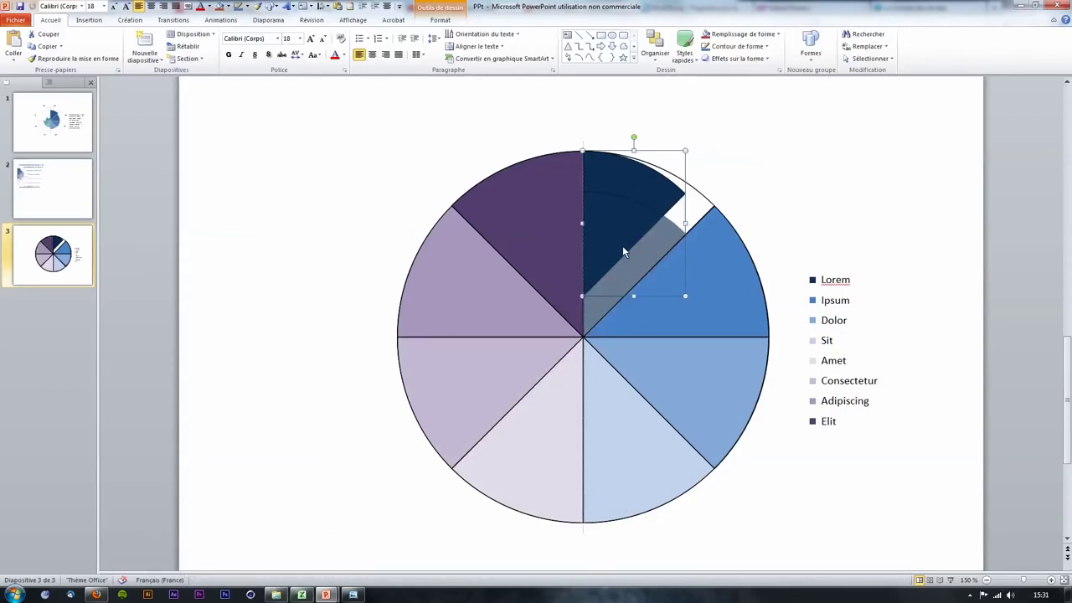
pyautogui.moveTo(623, 251); pyautogui.dragTo(623, 251)
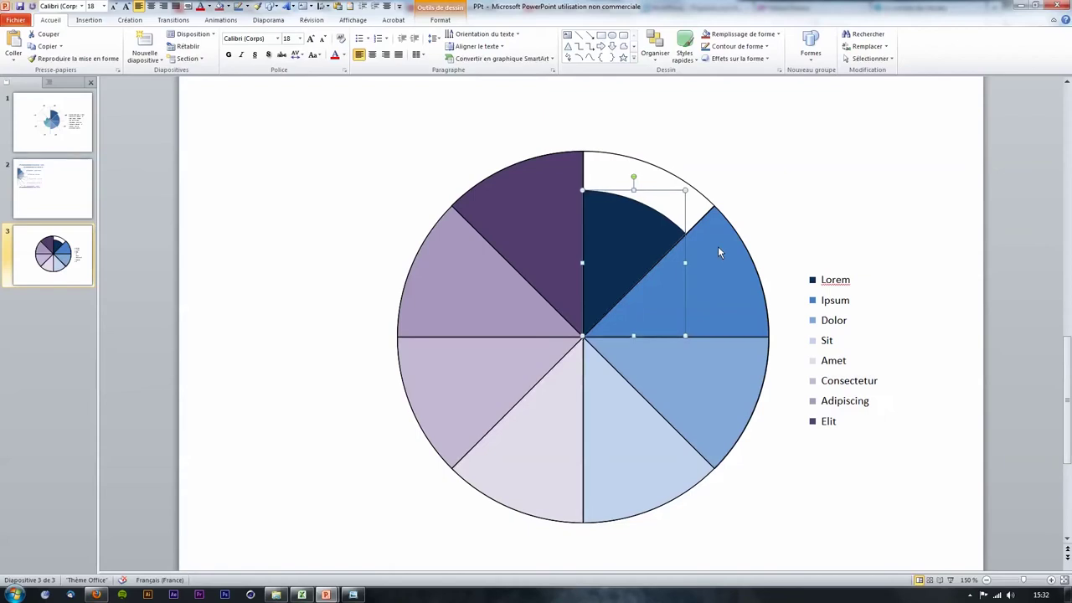
pyautogui.hotkey('ctrl', 'Down')
pyautogui.hotkey('ctrl', 'Down')
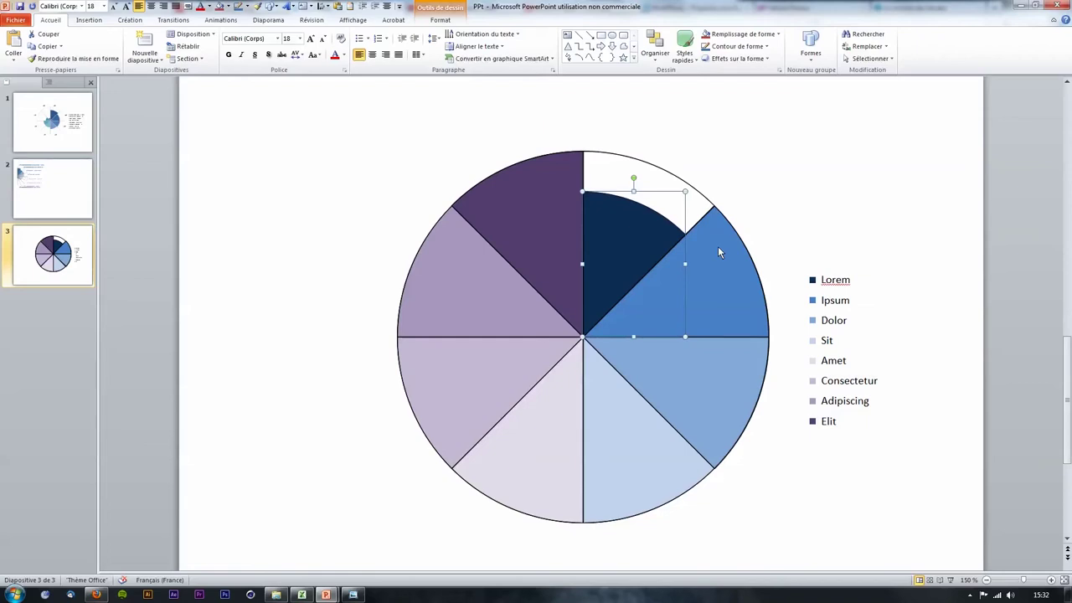
pyautogui.hotkey('ctrl', 'Up')
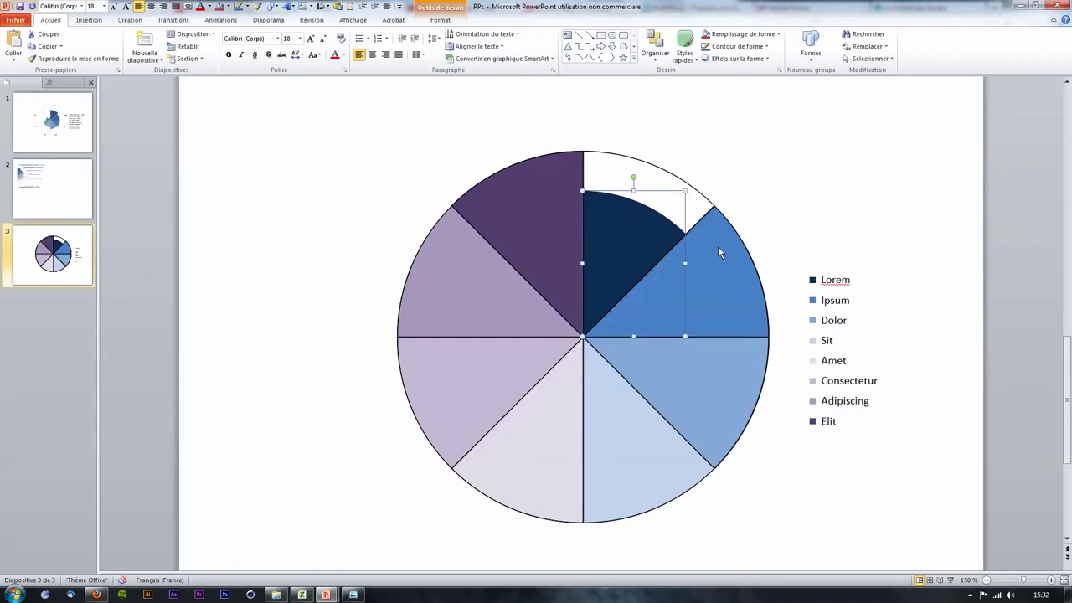
pyautogui.hotkey('ctrl', 'Down')
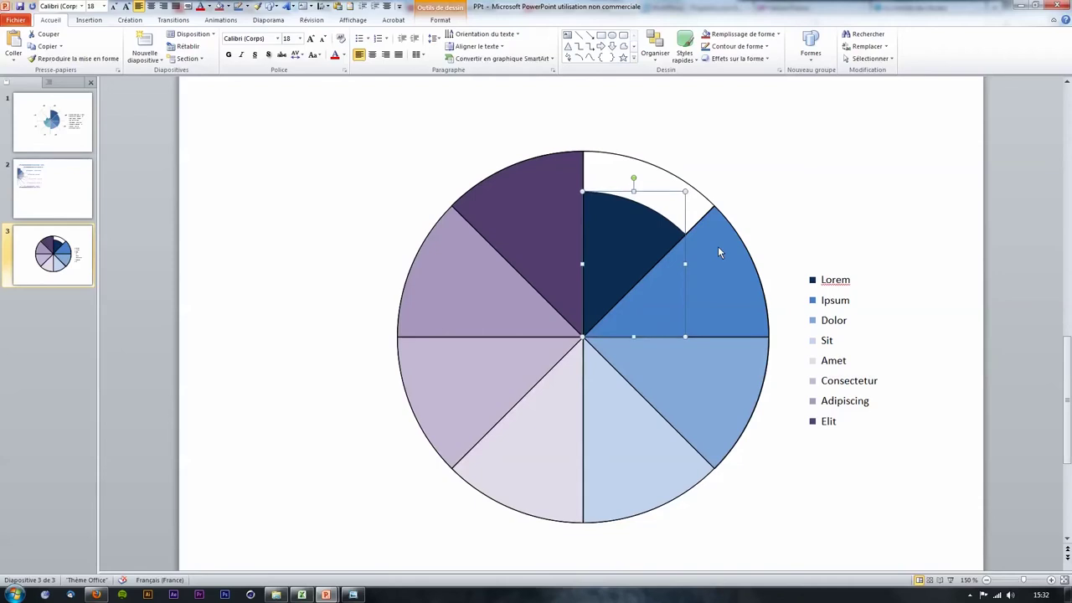
pyautogui.click(776, 168)
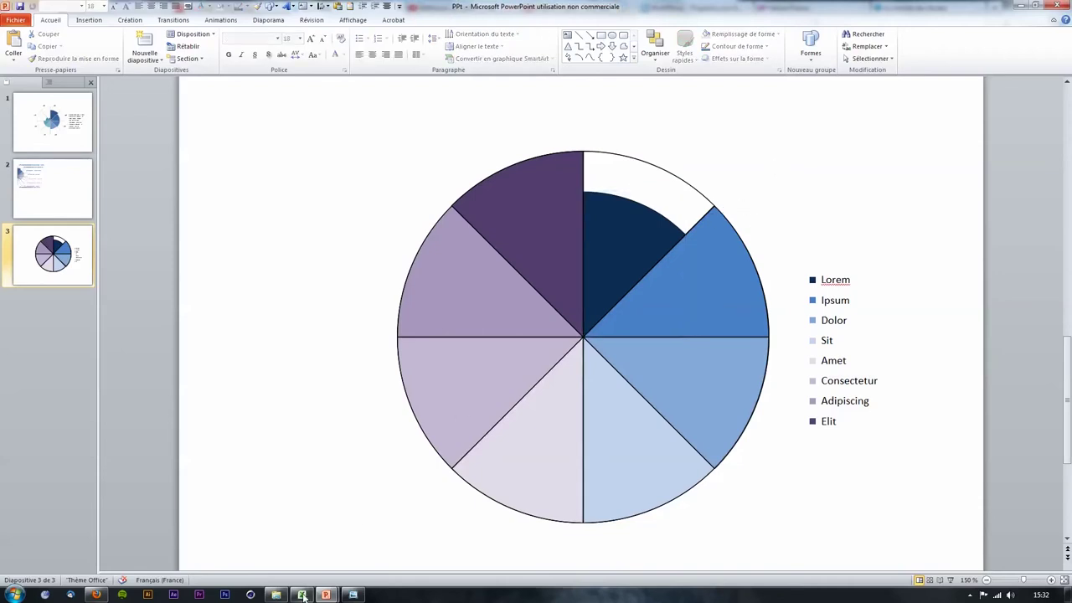
# Scale the blue Ipsum slice proportionally to 70%.
pyautogui.click(304, 596)
pyautogui.click(326, 595)
pyautogui.rightClick(700, 285)
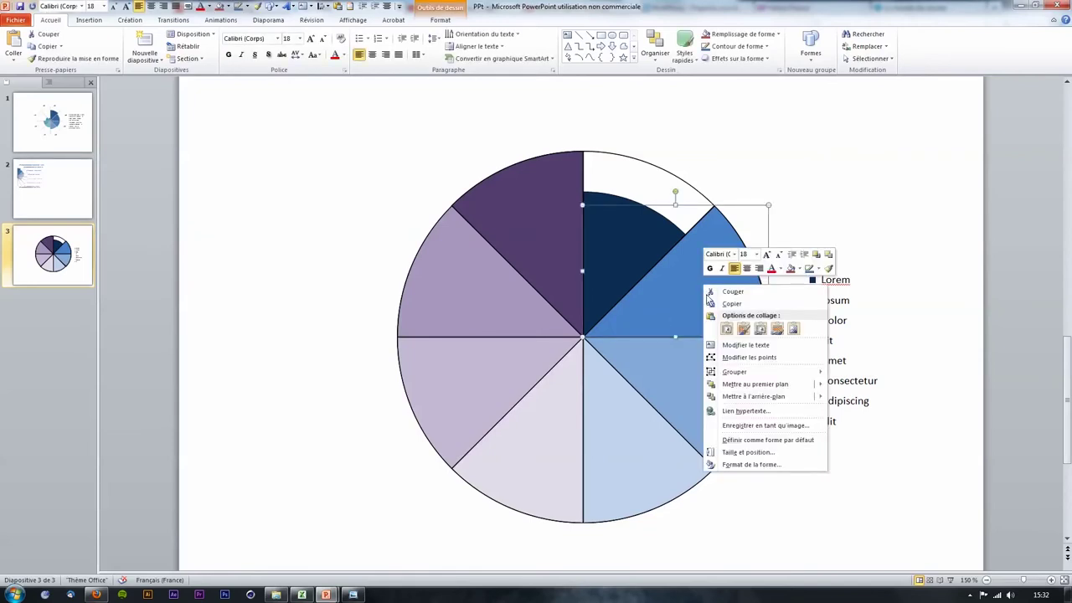
pyautogui.click(731, 453)
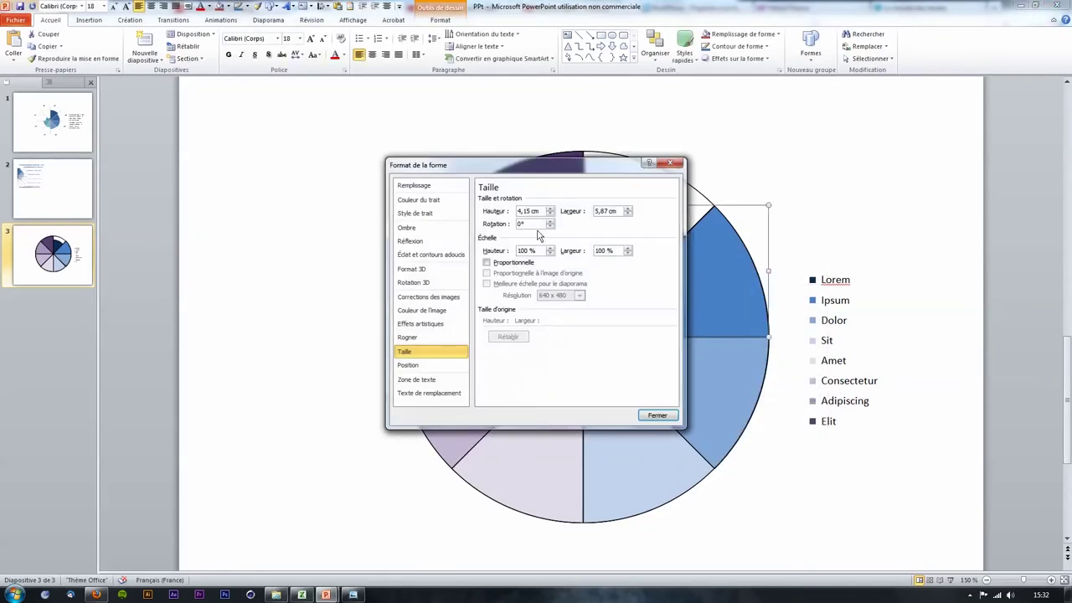
pyautogui.moveTo(525, 252); pyautogui.dragTo(511, 251)
pyautogui.write('70')
pyautogui.click(612, 252)
pyautogui.click(658, 416)
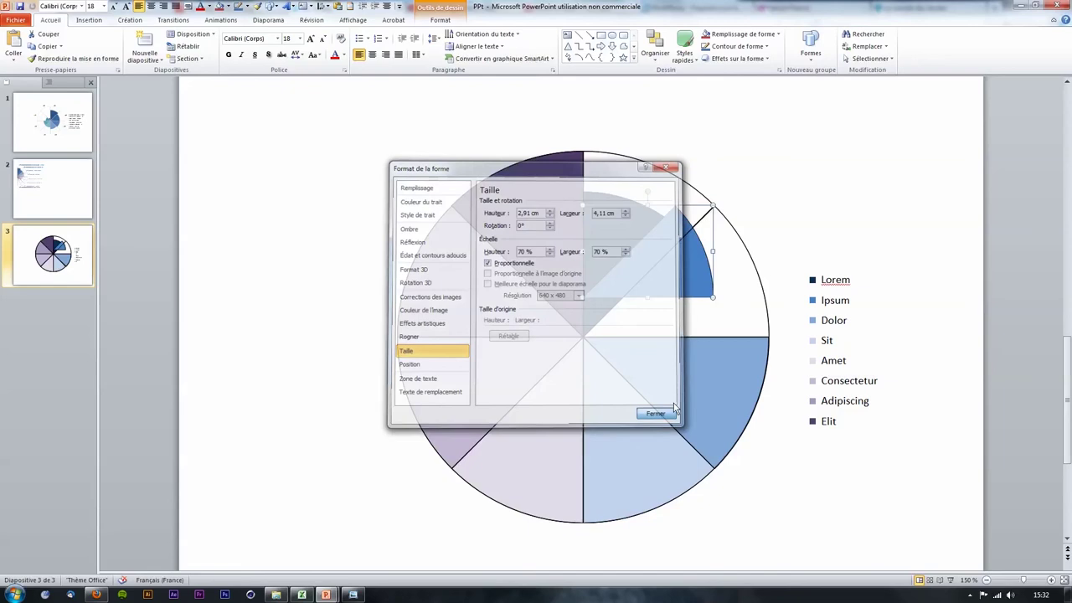
# Move the shrunken Ipsum slice back against the chart centre.
pyautogui.moveTo(686, 273); pyautogui.dragTo(686, 307)
pyautogui.click(796, 243)
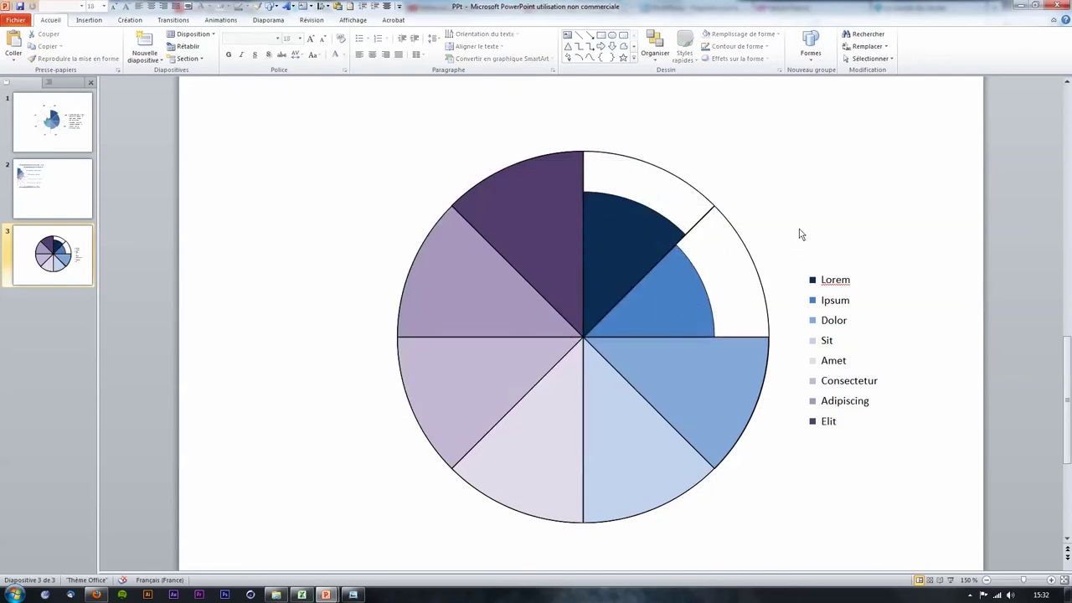
pyautogui.click(692, 268)
pyautogui.click(727, 369)
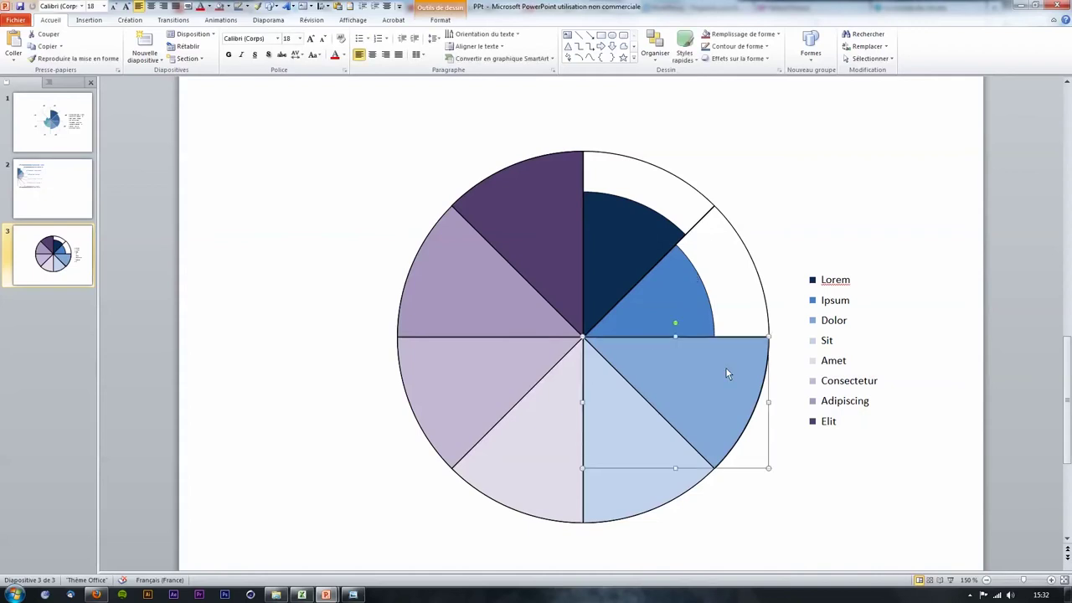
# Scale the Dolor slice proportionally to 67%.
pyautogui.click(308, 595)
pyautogui.click(311, 596)
pyautogui.rightClick(685, 402)
pyautogui.click(726, 377)
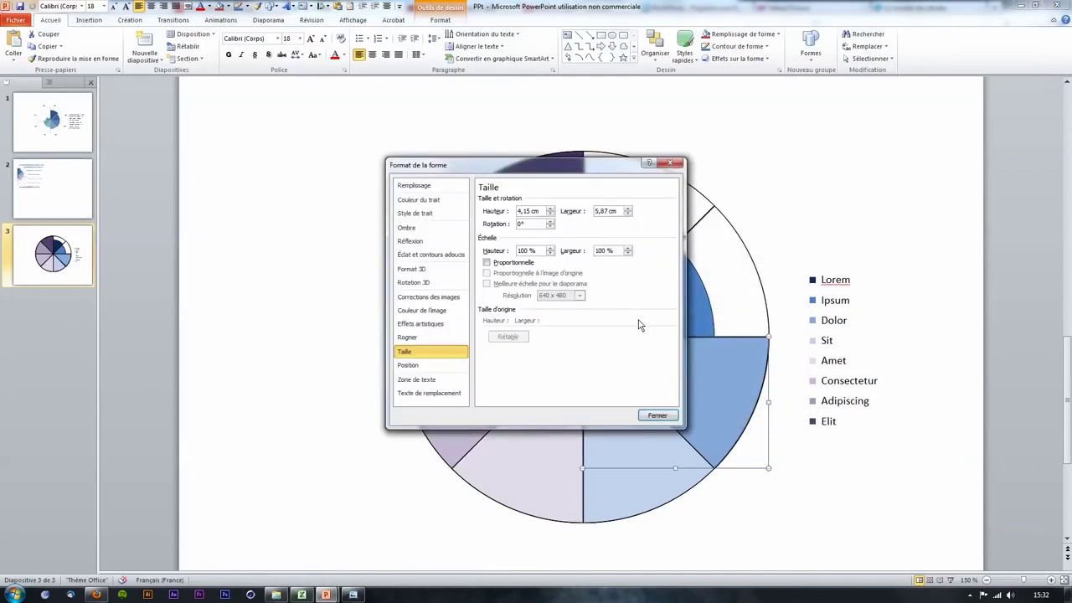
pyautogui.click(505, 265)
pyautogui.moveTo(534, 251); pyautogui.dragTo(507, 251)
pyautogui.write('67')
pyautogui.click(658, 415)
# Zoom in to check the Dolor slice's alignment at the centre.
pyautogui.click(746, 424)
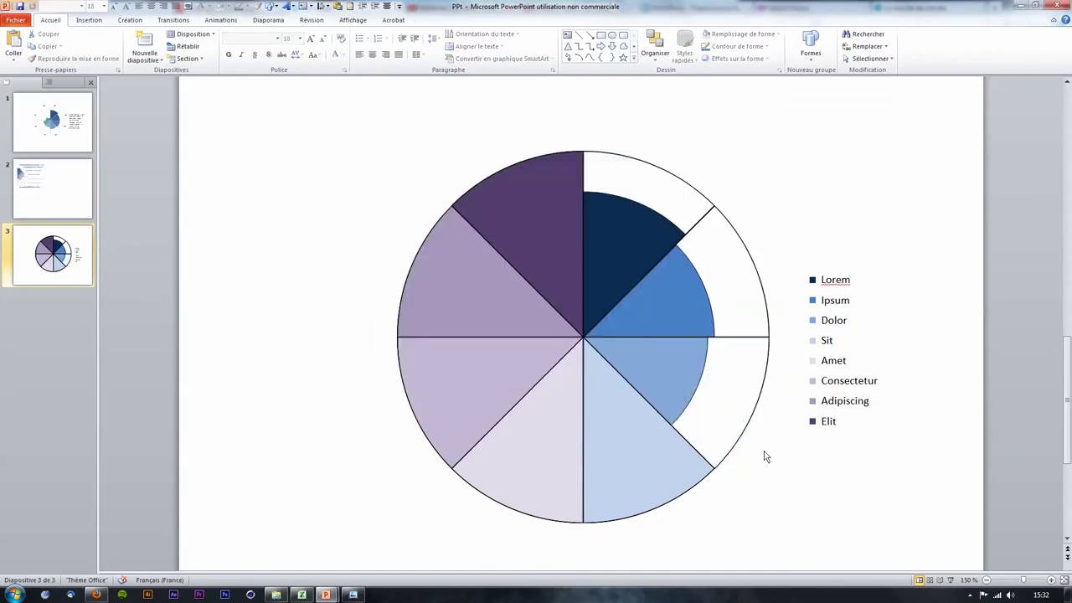
pyautogui.click(705, 357)
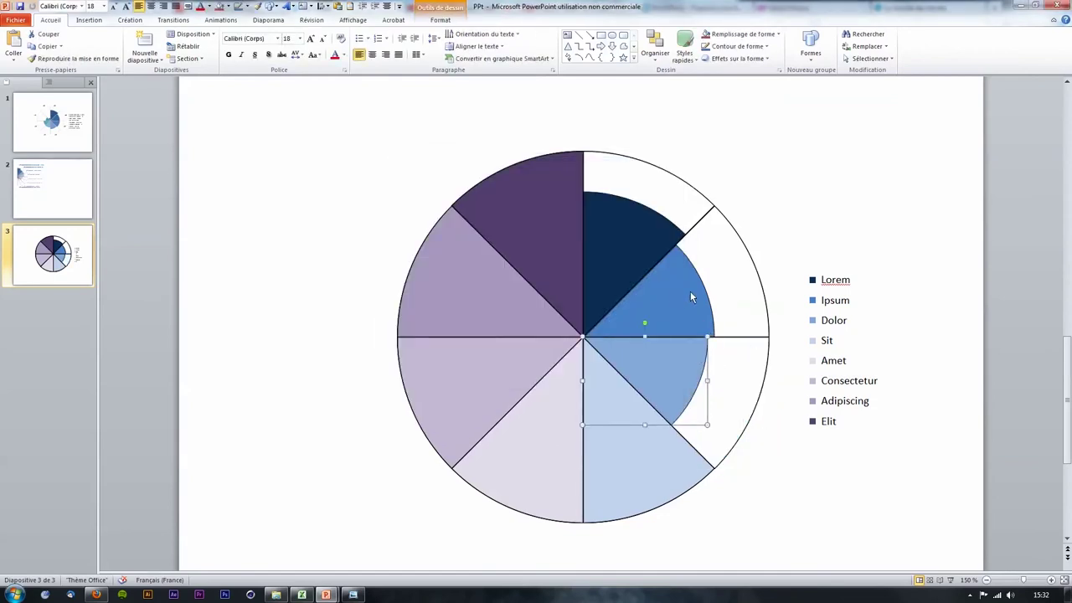
pyautogui.scroll(5, 686, 306)
pyautogui.scroll(2, 685, 303)
pyautogui.click(792, 313)
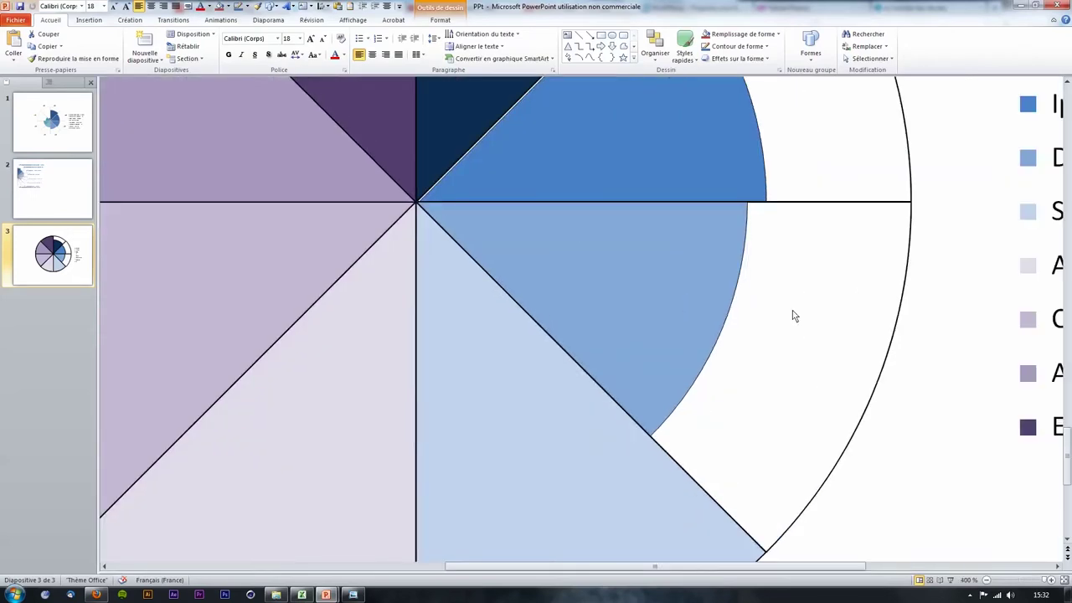
pyautogui.click(676, 299)
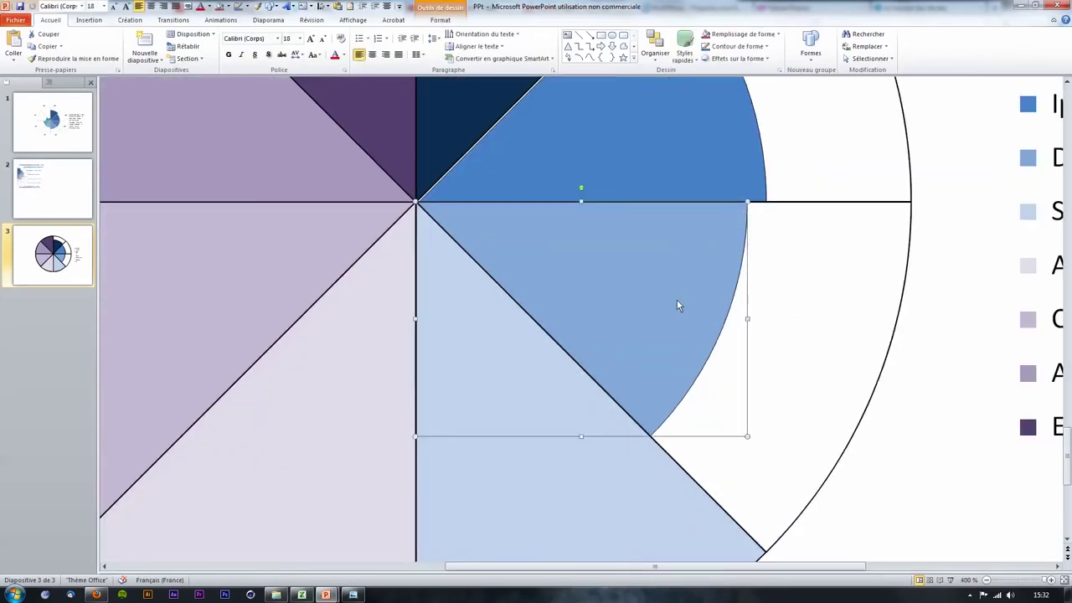
pyautogui.scroll(-5, 677, 299)
# Select all eight pie slices together.
pyautogui.keyDown('shift'); pyautogui.click(670, 249); pyautogui.keyUp('shift')
pyautogui.keyDown('shift'); pyautogui.click(623, 202); pyautogui.keyUp('shift')
pyautogui.keyDown('shift'); pyautogui.click(603, 391); pyautogui.keyUp('shift')
pyautogui.keyDown('shift'); pyautogui.click(555, 383); pyautogui.keyUp('shift')
pyautogui.keyDown('shift'); pyautogui.click(509, 330); pyautogui.keyUp('shift')
pyautogui.keyDown('shift'); pyautogui.click(510, 269); pyautogui.keyUp('shift')
pyautogui.keyDown('shift'); pyautogui.click(531, 188); pyautogui.keyUp('shift')
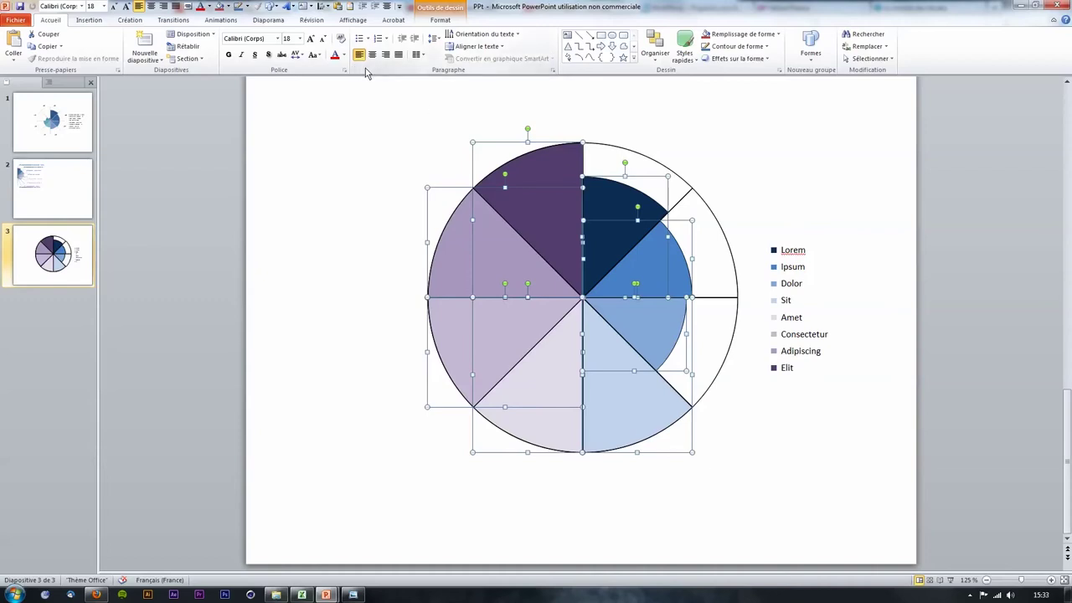
# Set the shape outline of all slices to Sans contour.
pyautogui.click(443, 20)
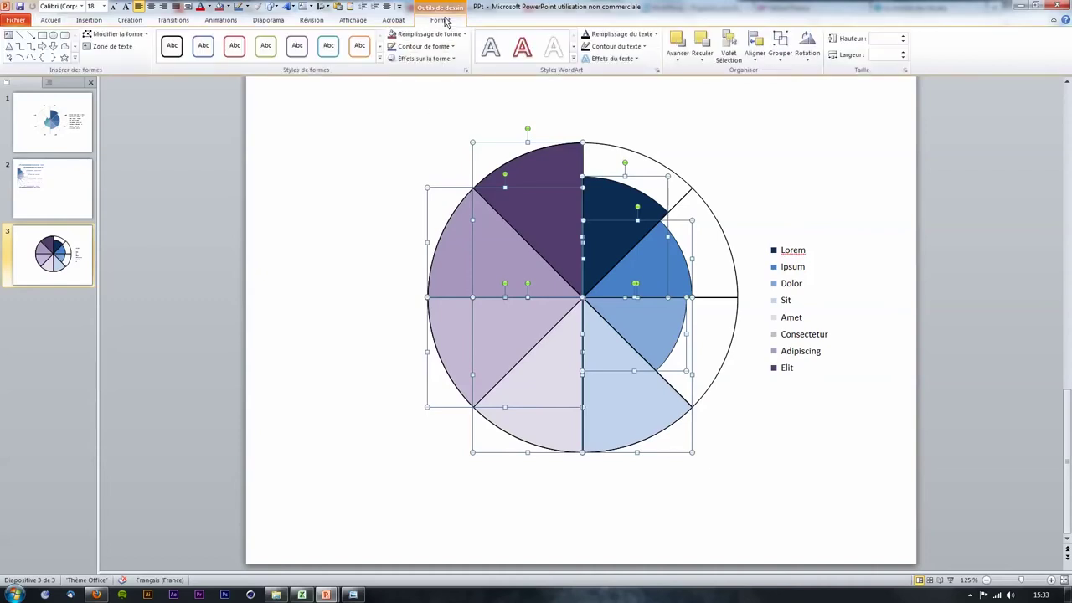
pyautogui.click(452, 47)
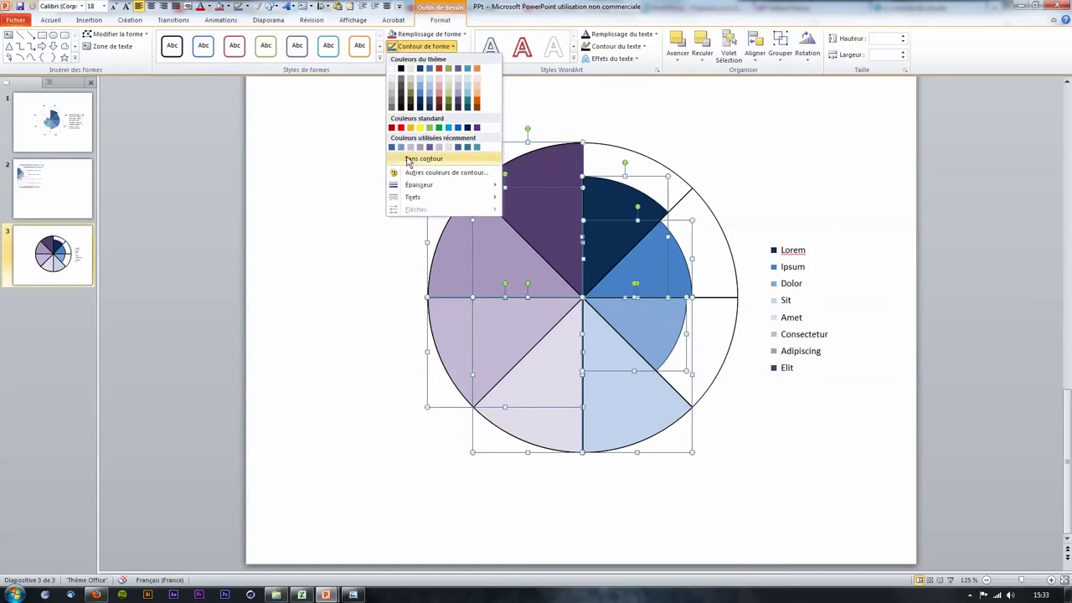
pyautogui.click(347, 179)
pyautogui.click(347, 179)
# Nudge the navy Lorem slice so its tip aligns with the pie centre.
pyautogui.click(630, 201)
pyautogui.scroll(10, 632, 203)
pyautogui.click(686, 307)
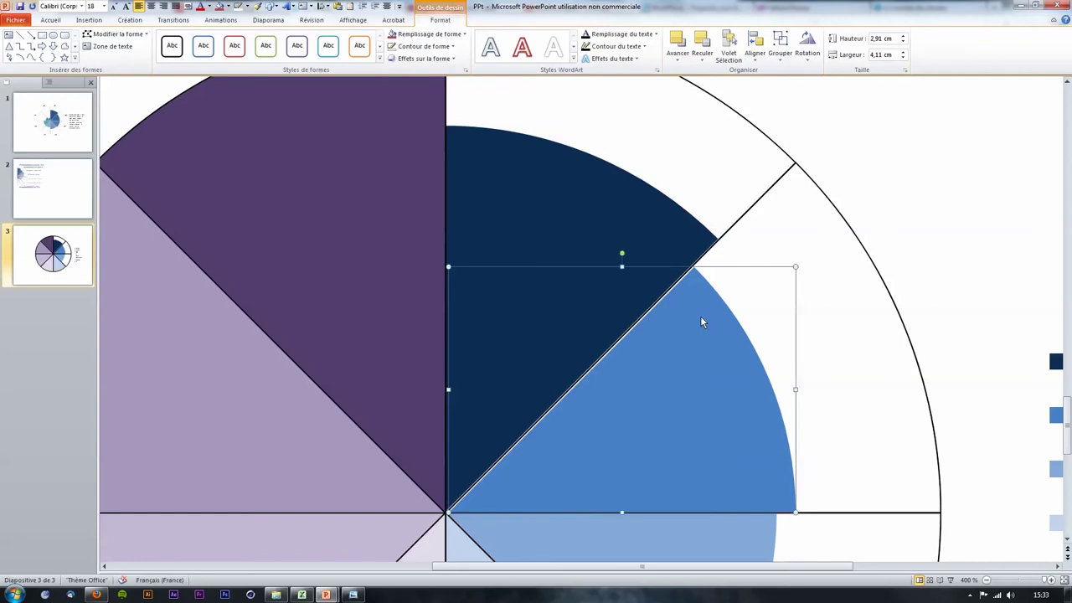
pyautogui.click(597, 305)
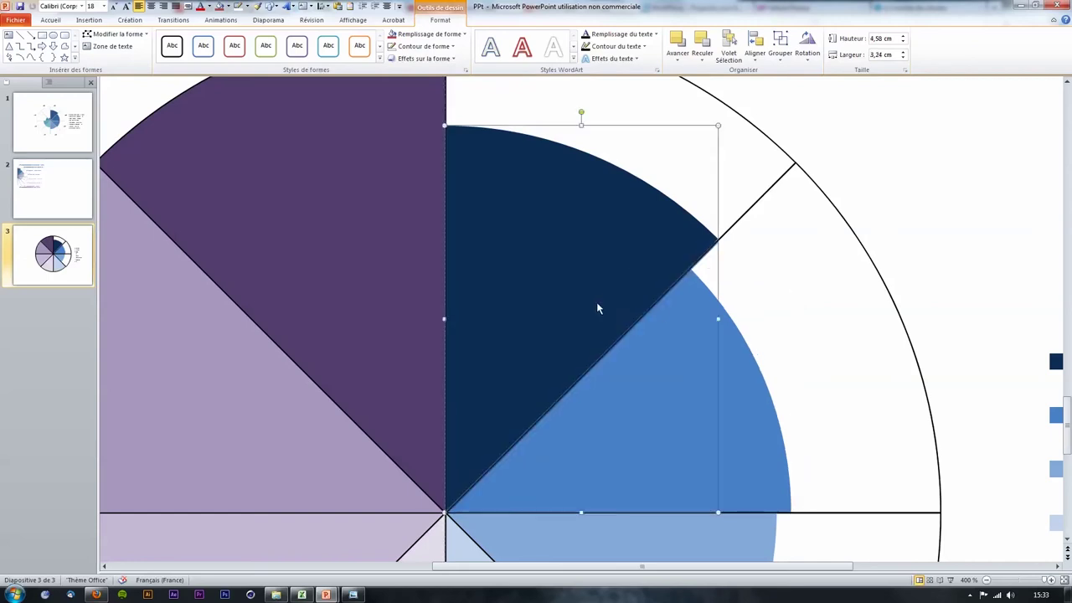
pyautogui.hotkey('ctrl', 'Down')
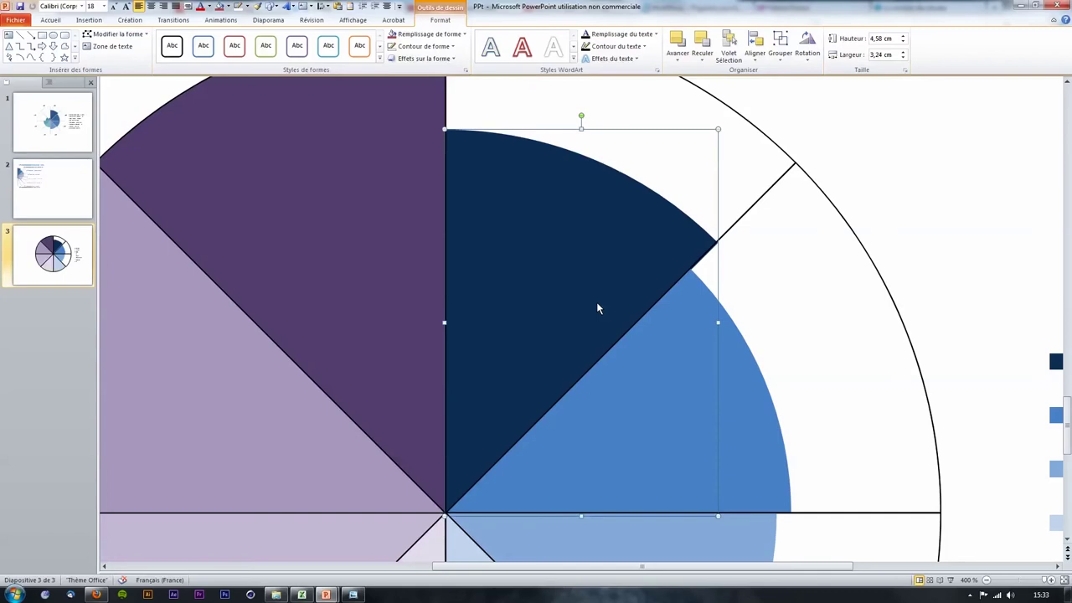
pyautogui.hotkey('ctrl', 'Down')
pyautogui.hotkey('ctrl', 'Up')
pyautogui.hotkey('ctrl', 'Up')
pyautogui.hotkey('ctrl', 'Up')
pyautogui.hotkey('ctrl', 'Up')
pyautogui.hotkey('ctrl', 'Up')
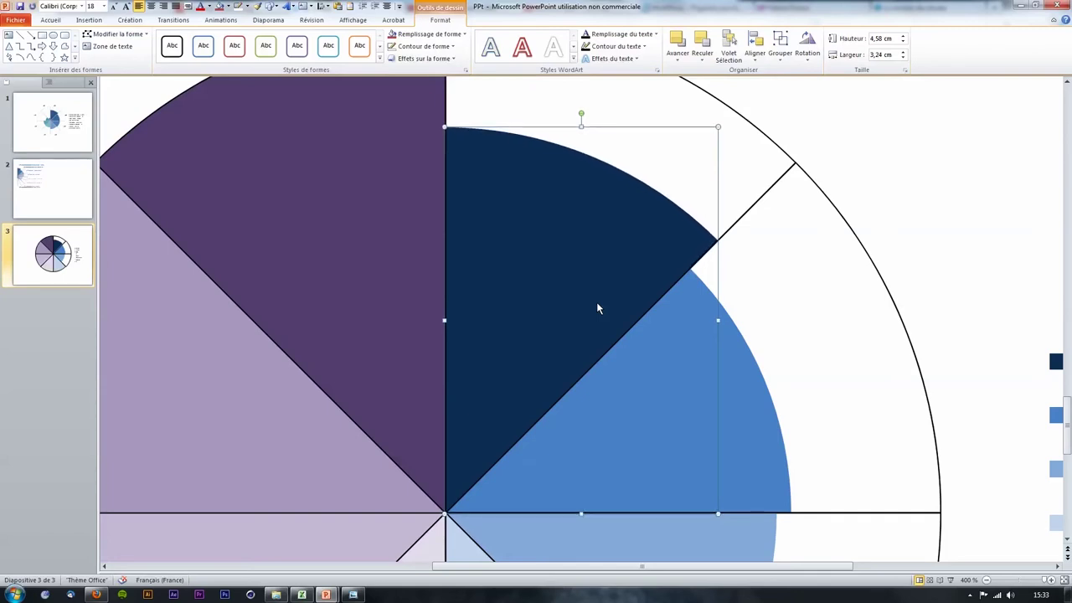
pyautogui.keyDown('ctrl'); pyautogui.scroll(-3, 613, 290); pyautogui.keyUp('ctrl')
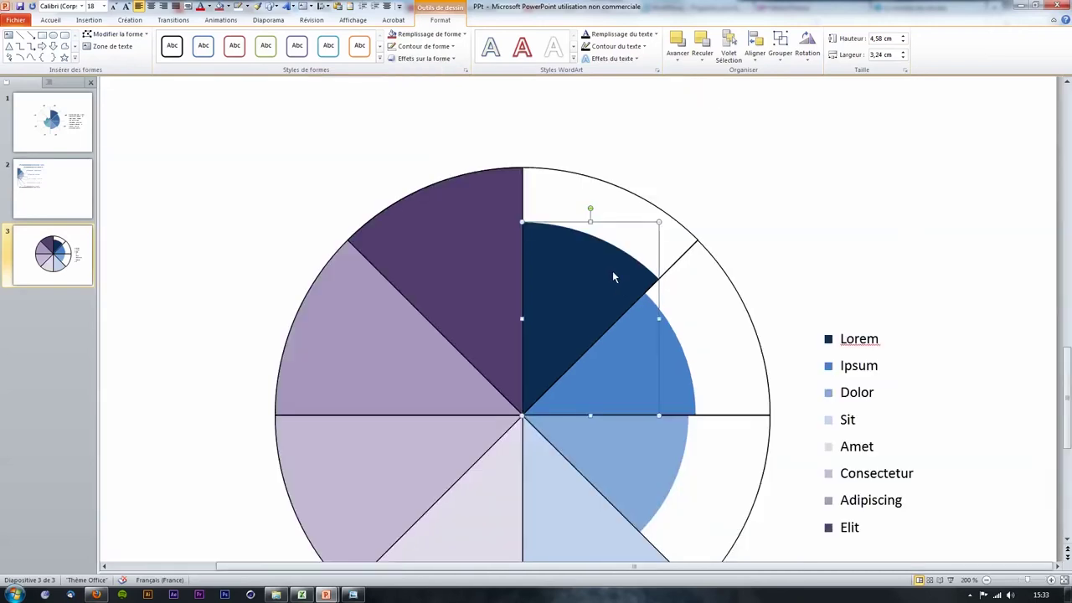
pyautogui.keyDown('ctrl'); pyautogui.scroll(-2, 612, 276); pyautogui.keyUp('ctrl')
pyautogui.click(785, 454)
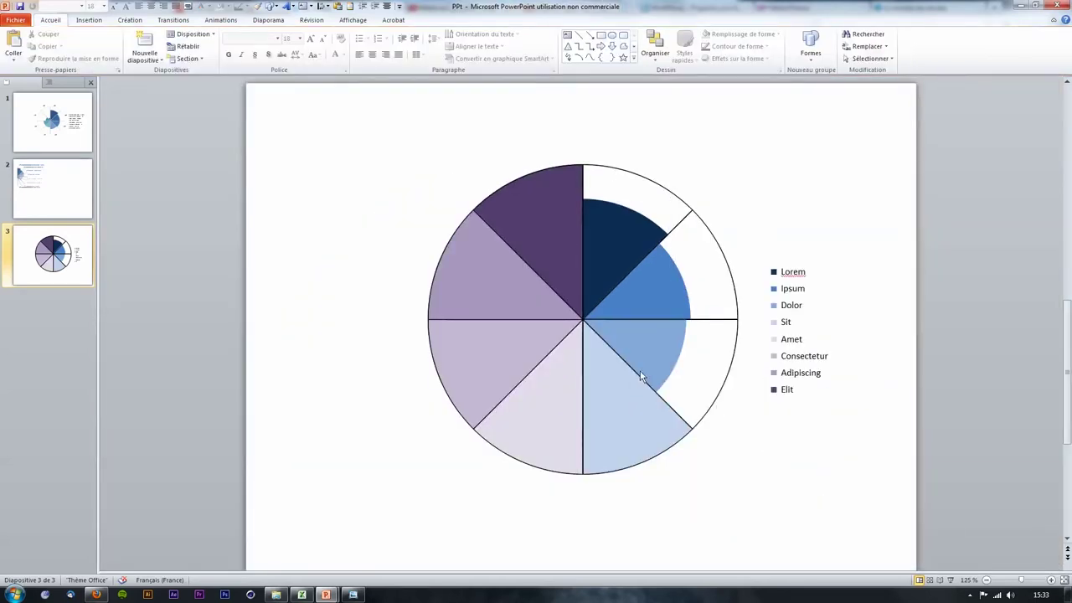
# Scale the light-blue Sit slice proportionally to 63%, then view slide 2's reference chart.
pyautogui.click(303, 594)
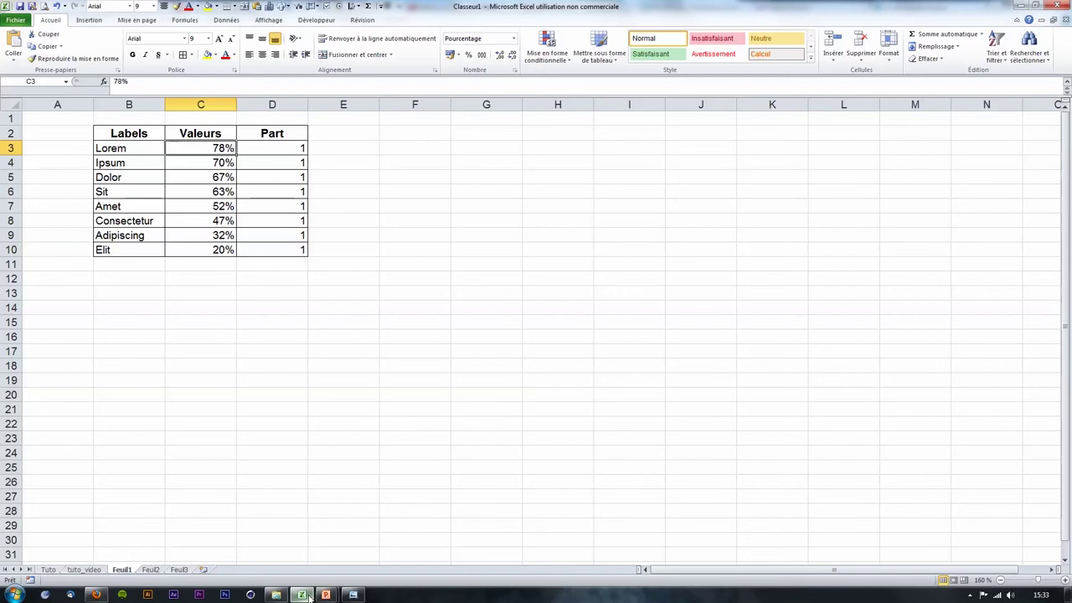
pyautogui.click(305, 595)
pyautogui.click(618, 413)
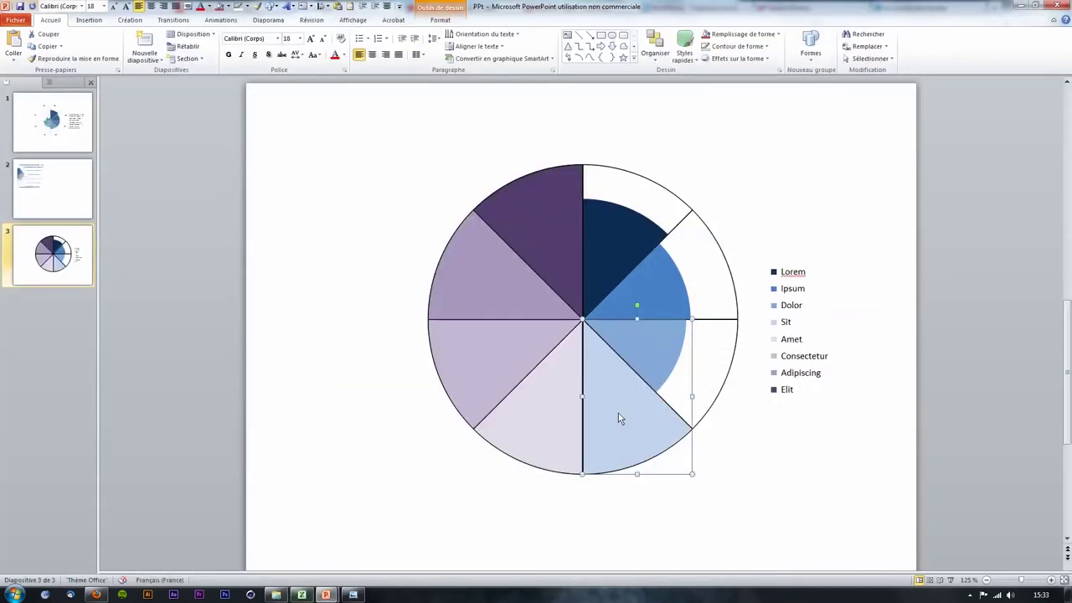
pyautogui.rightClick(618, 413)
pyautogui.click(661, 407)
pyautogui.click(527, 263)
pyautogui.doubleClick(528, 250)
pyautogui.write('630')
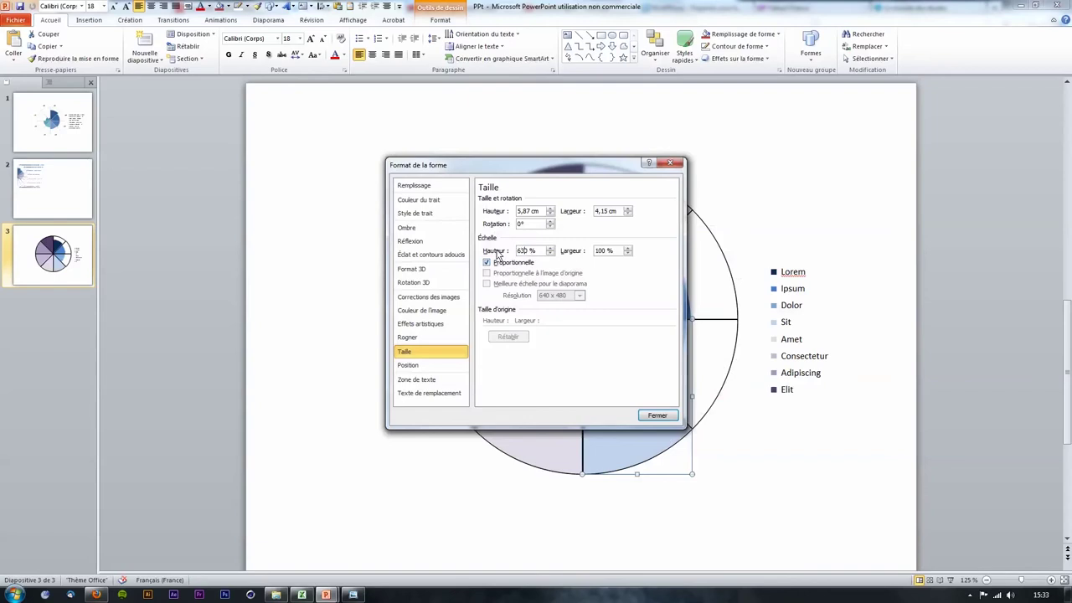
pyautogui.press('Return')
pyautogui.click(774, 557)
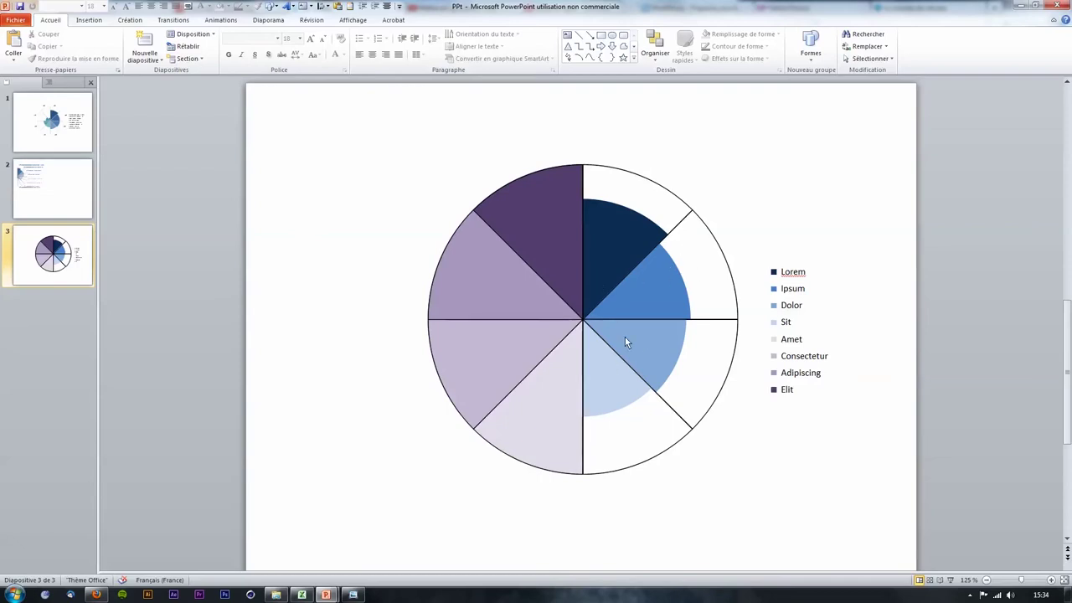
pyautogui.click(76, 201)
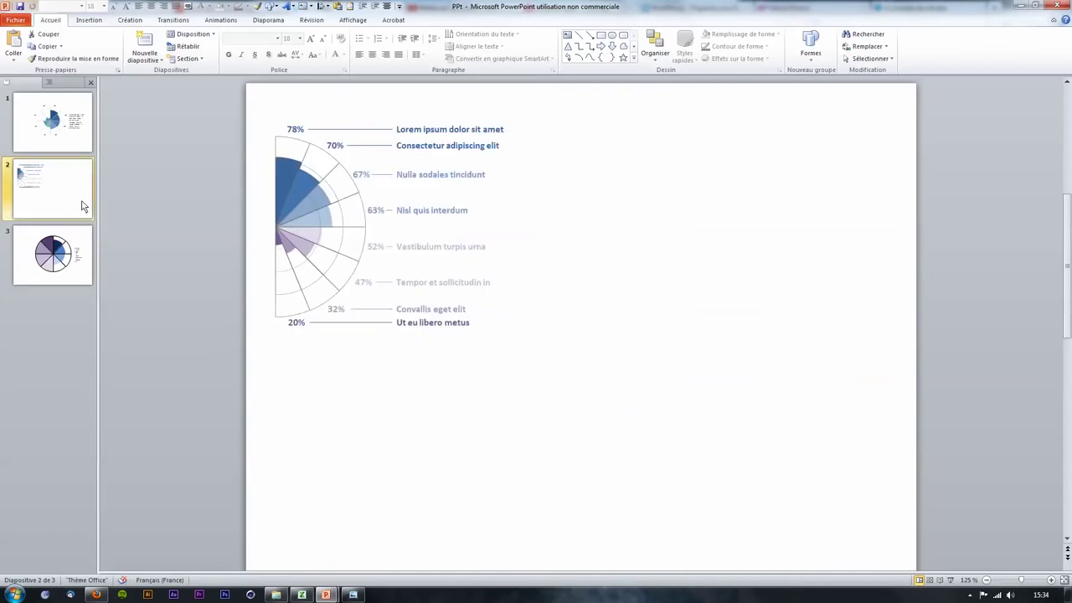
# Zoom in on slide 2's half-rose chart with its 78% to 20% wedges.
pyautogui.click(341, 236)
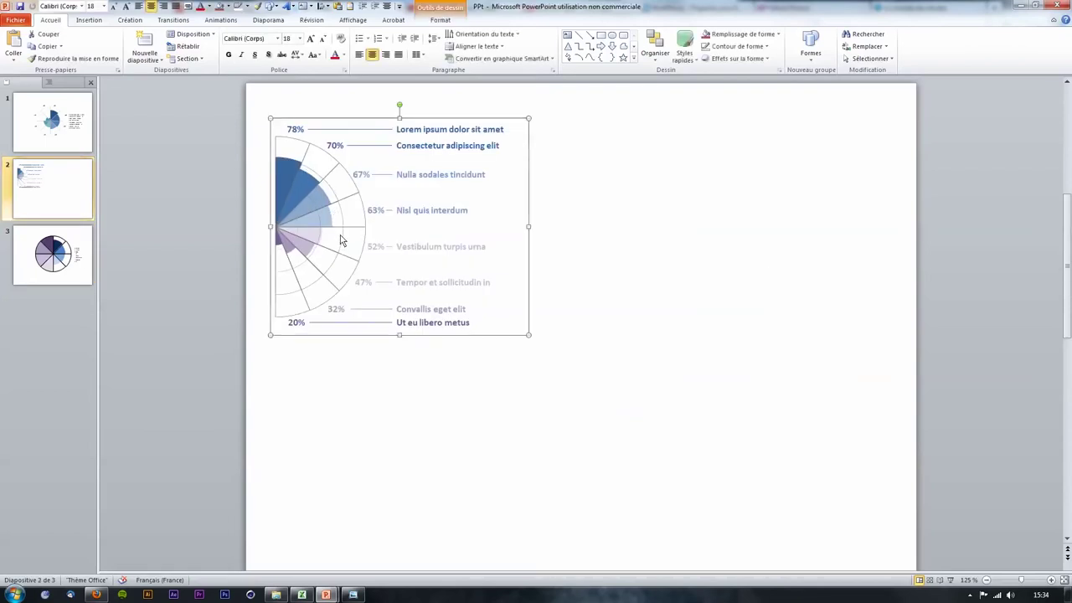
pyautogui.scroll(5, 341, 237)
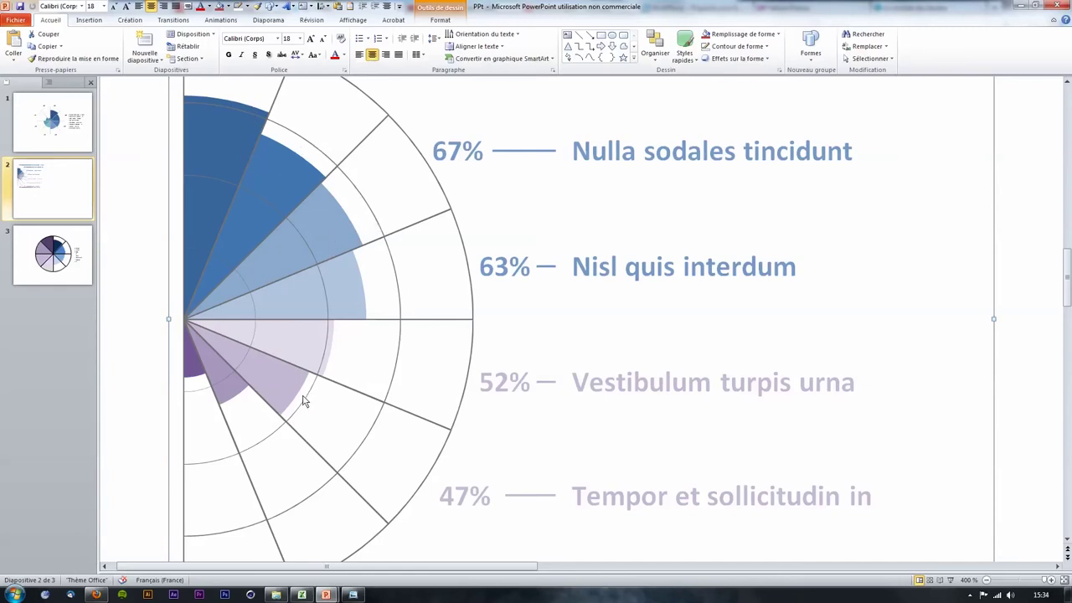
pyautogui.click(59, 263)
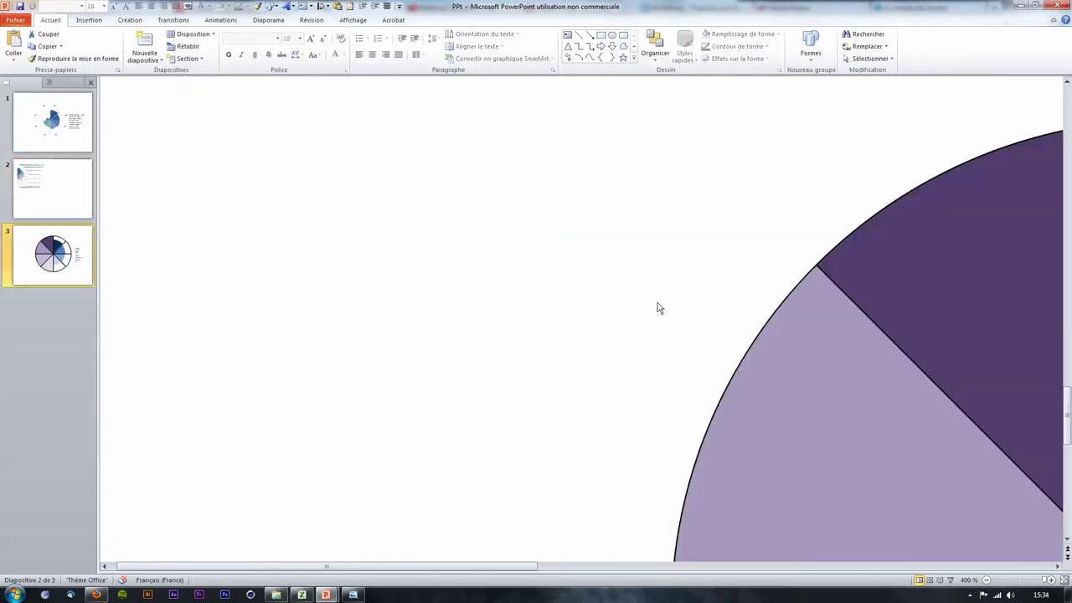
pyautogui.click(767, 326)
pyautogui.scroll(-5, 767, 326)
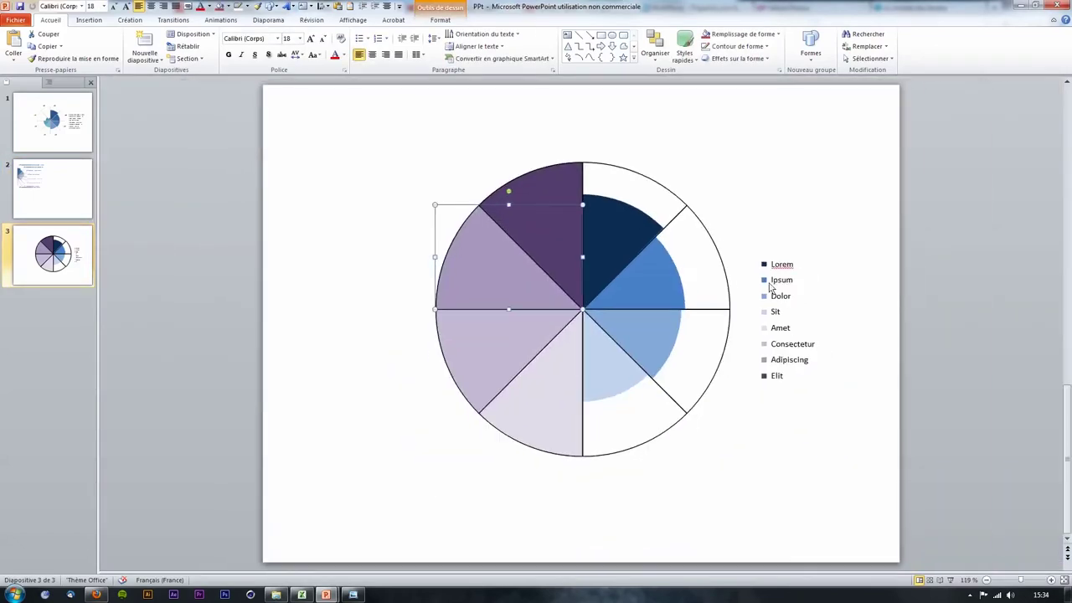
pyautogui.click(749, 226)
pyautogui.click(678, 220)
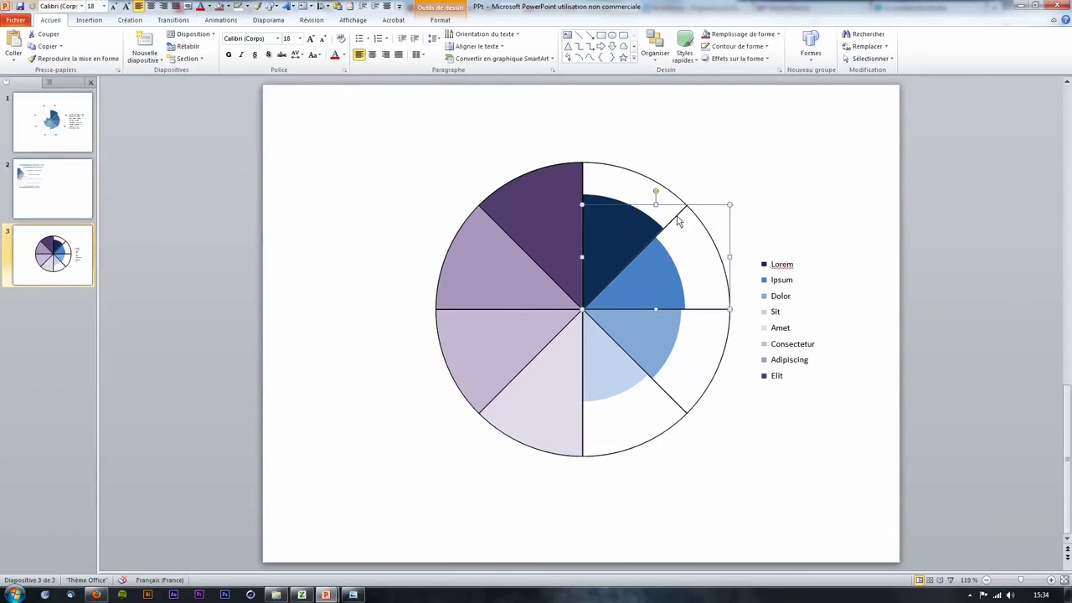
pyautogui.click(710, 189)
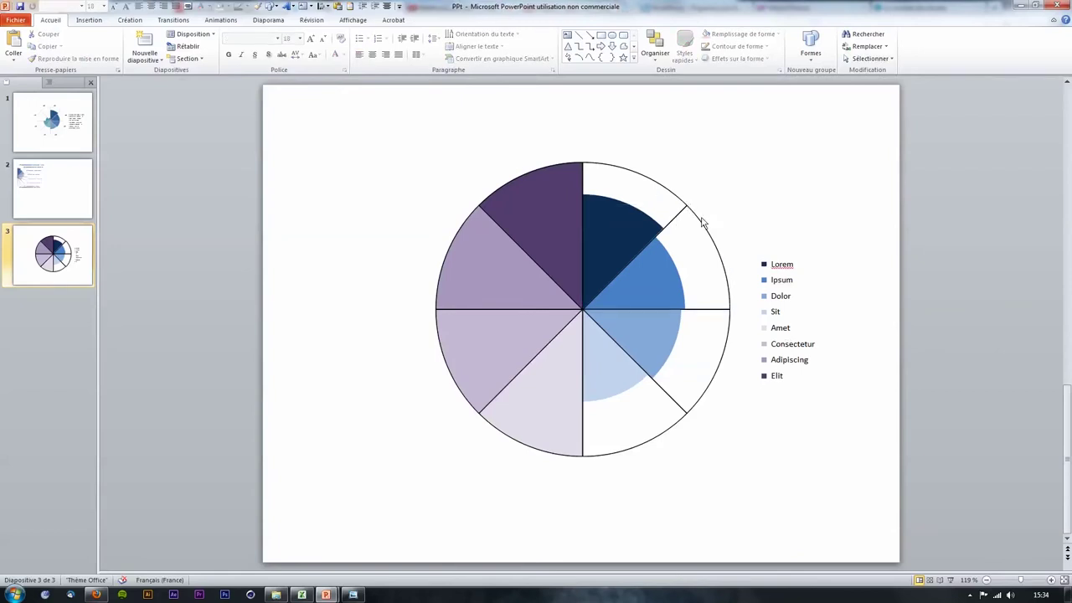
pyautogui.click(665, 192)
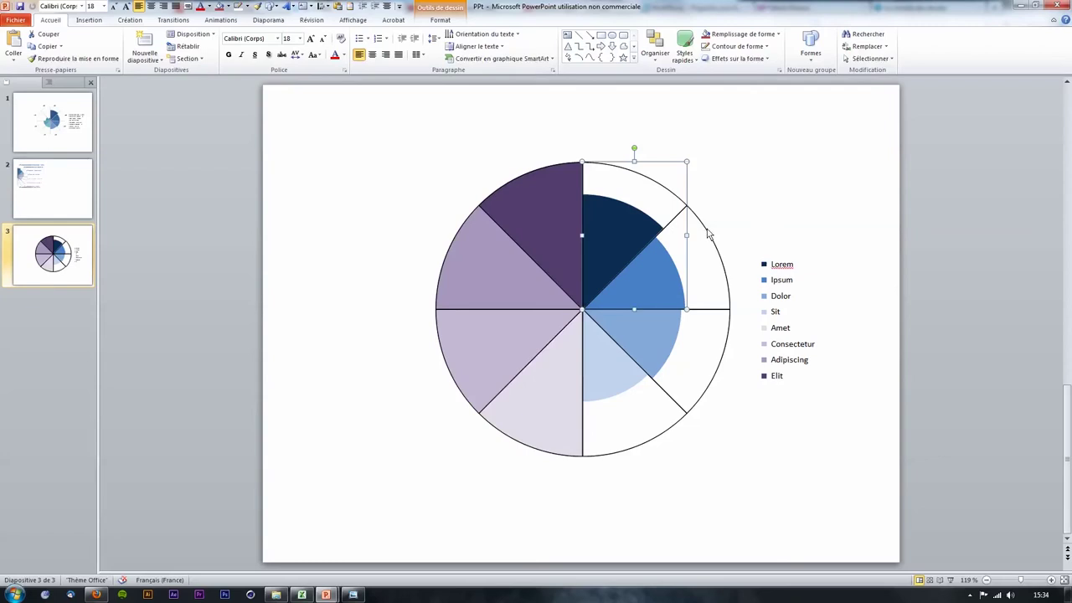
pyautogui.keyDown('shift'); pyautogui.click(710, 235); pyautogui.keyUp('shift')
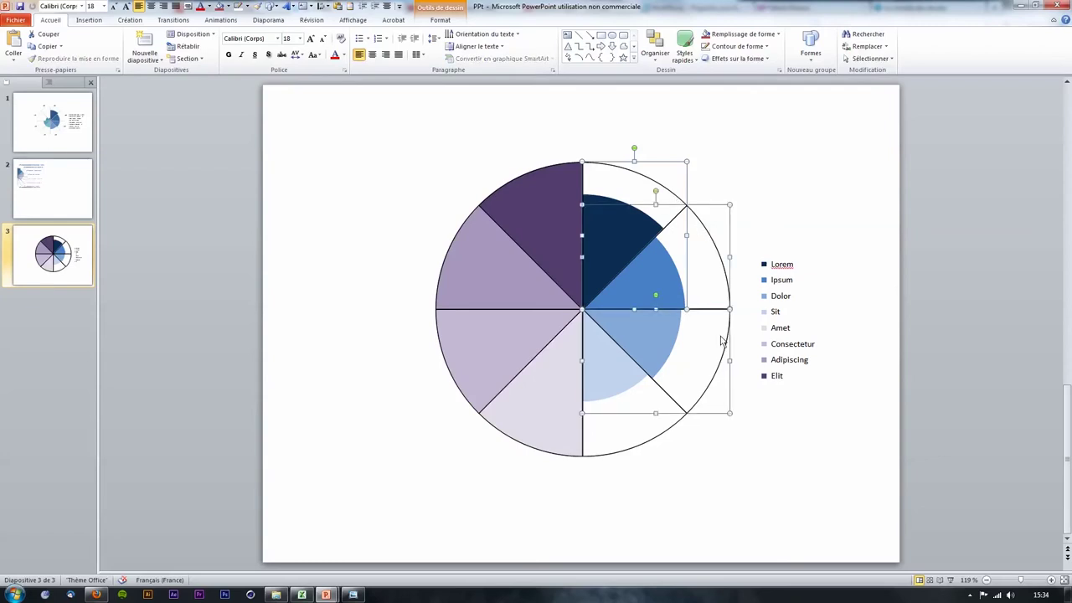
pyautogui.keyDown('shift'); pyautogui.click(662, 435); pyautogui.keyUp('shift')
pyautogui.keyDown('shift'); pyautogui.click(560, 453); pyautogui.keyUp('shift')
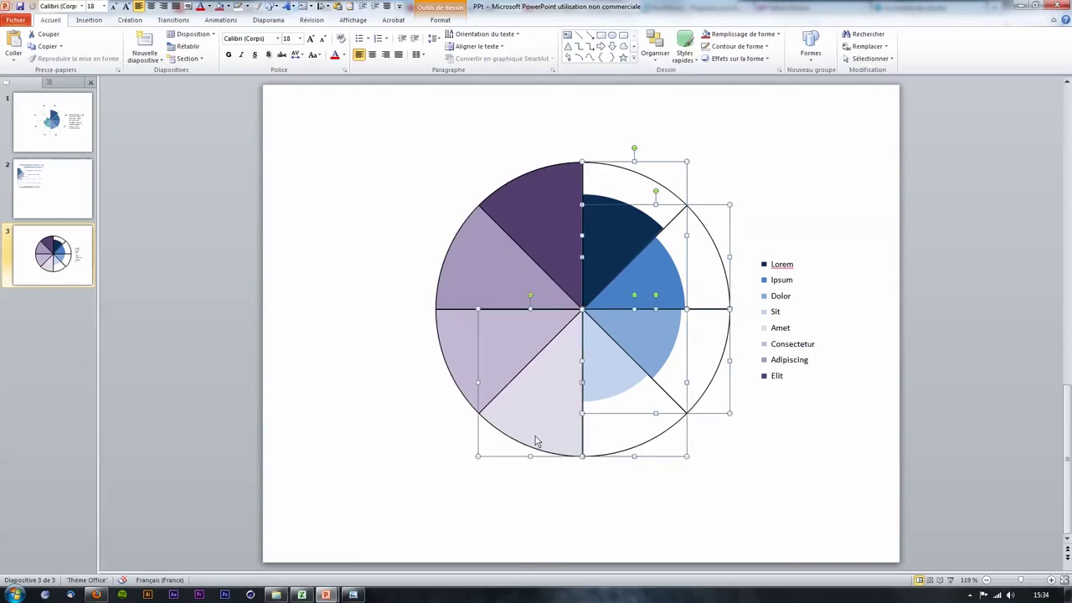
pyautogui.keyDown('shift'); pyautogui.click(474, 407); pyautogui.keyUp('shift')
pyautogui.keyDown('shift'); pyautogui.click(438, 293); pyautogui.keyUp('shift')
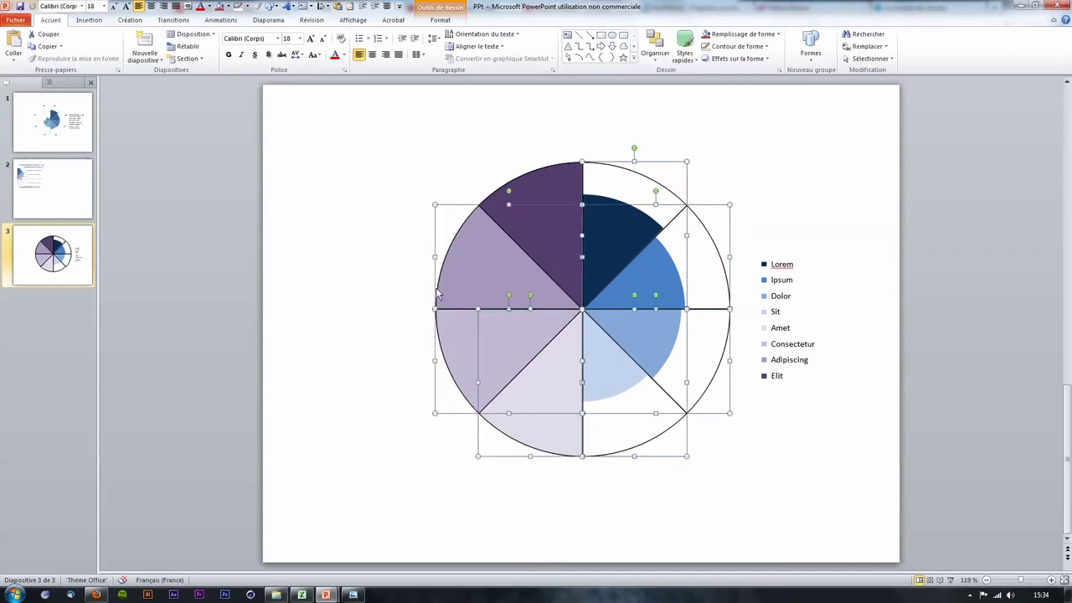
pyautogui.keyDown('shift'); pyautogui.click(486, 201); pyautogui.keyUp('shift')
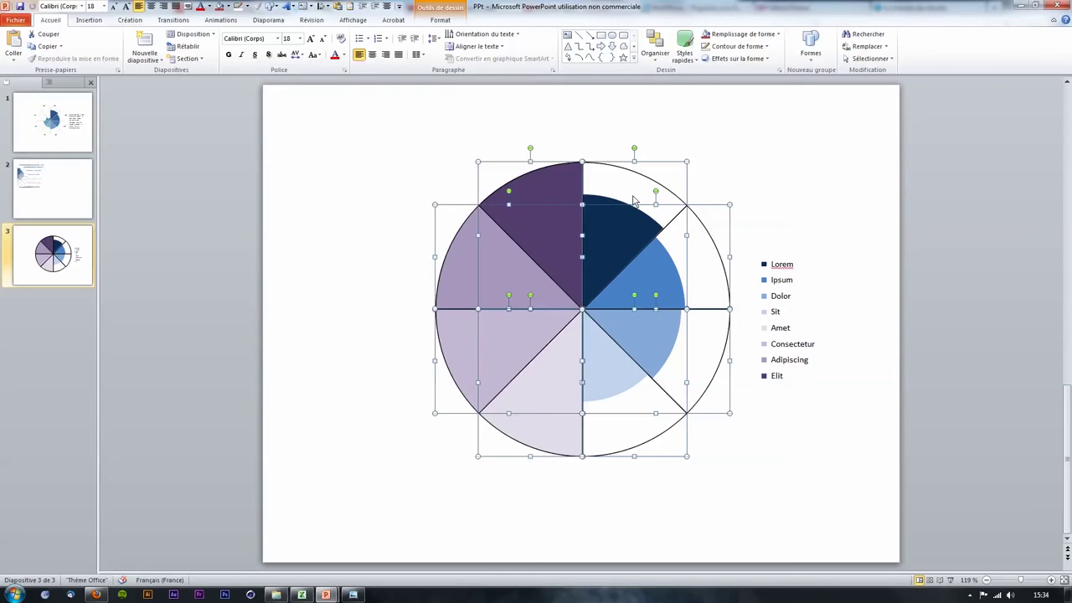
pyautogui.rightClick(689, 168)
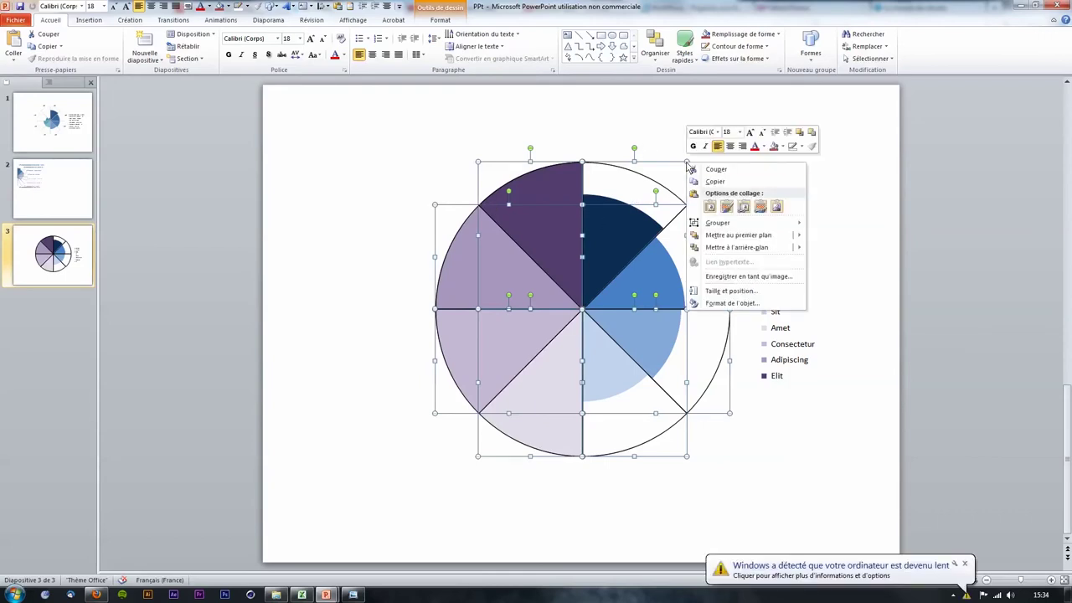
pyautogui.moveTo(753, 223)
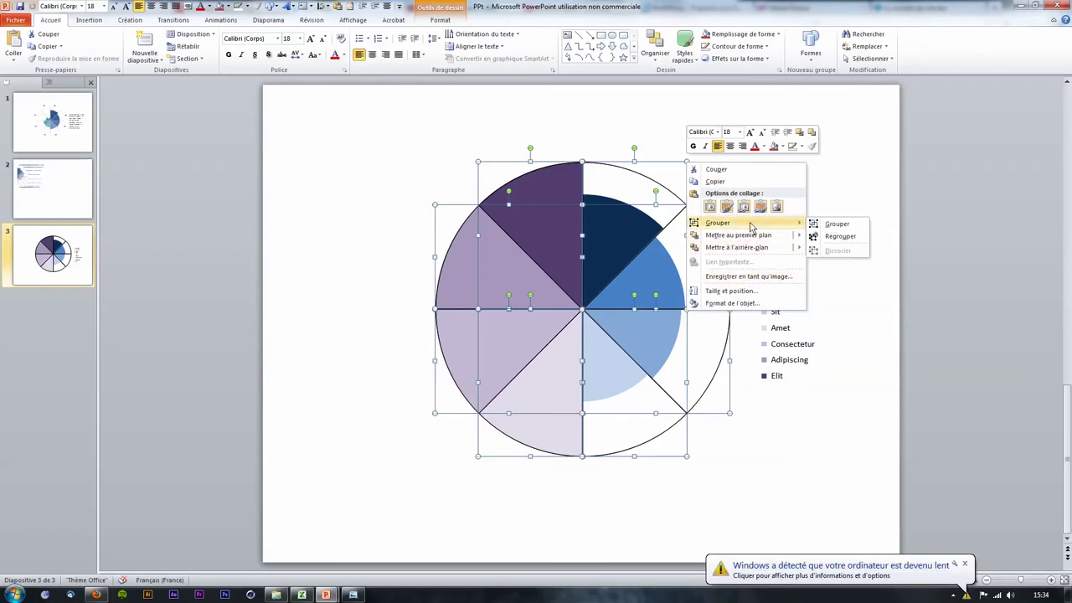
pyautogui.click(838, 224)
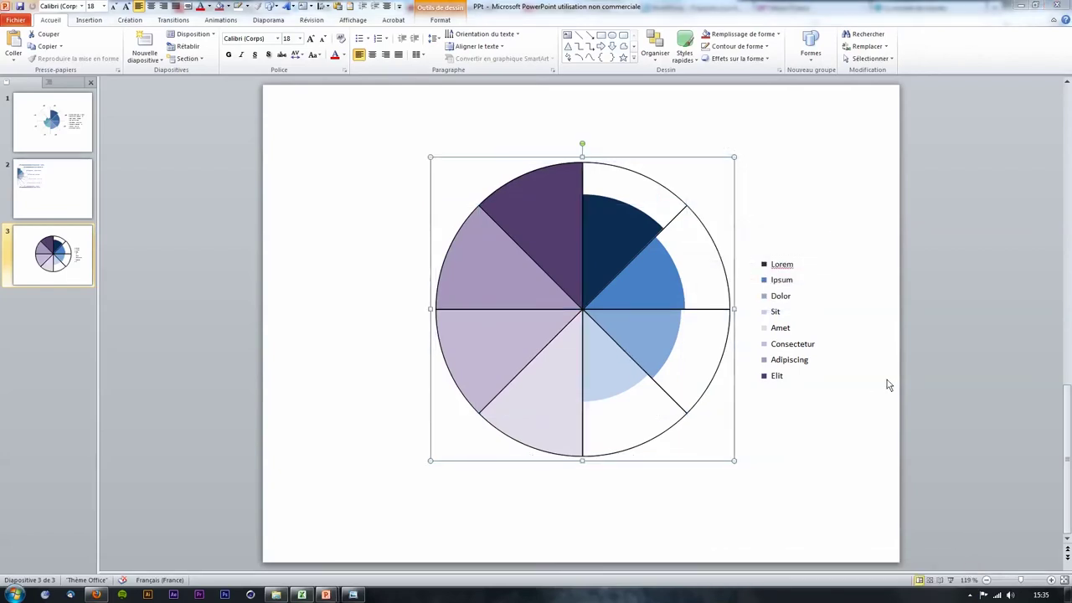
pyautogui.moveTo(719, 163); pyautogui.dragTo(550, 157)
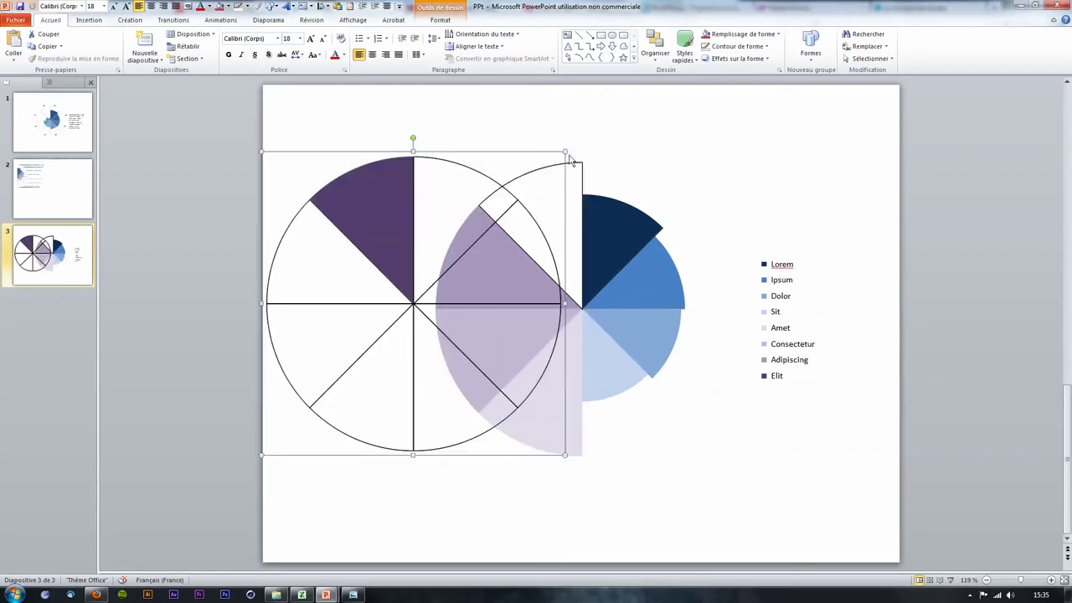
pyautogui.moveTo(570, 159); pyautogui.dragTo(716, 161)
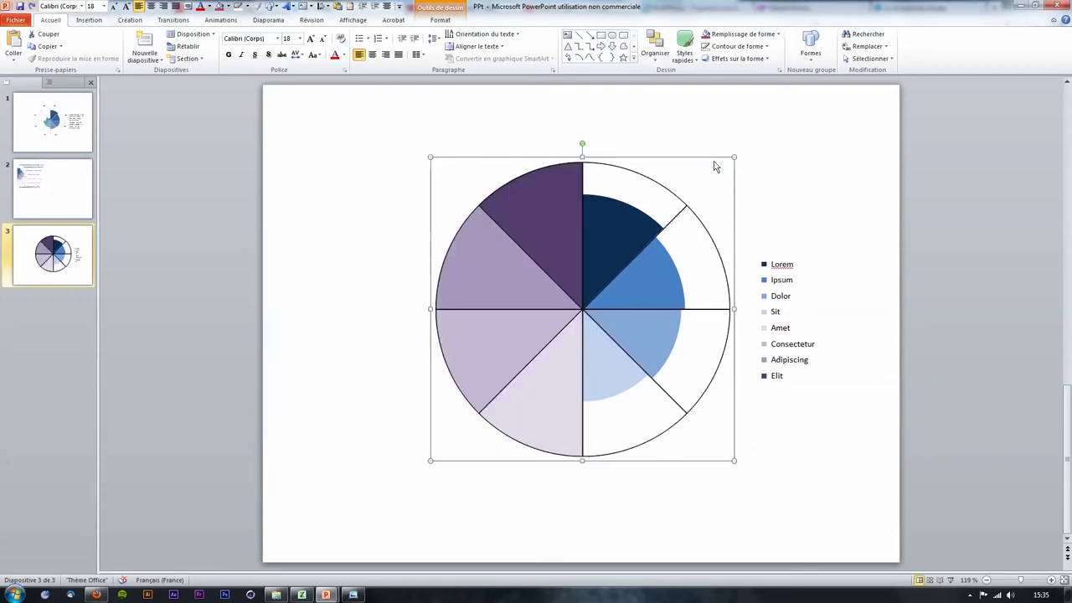
pyautogui.rightClick(666, 159)
pyautogui.moveTo(716, 220)
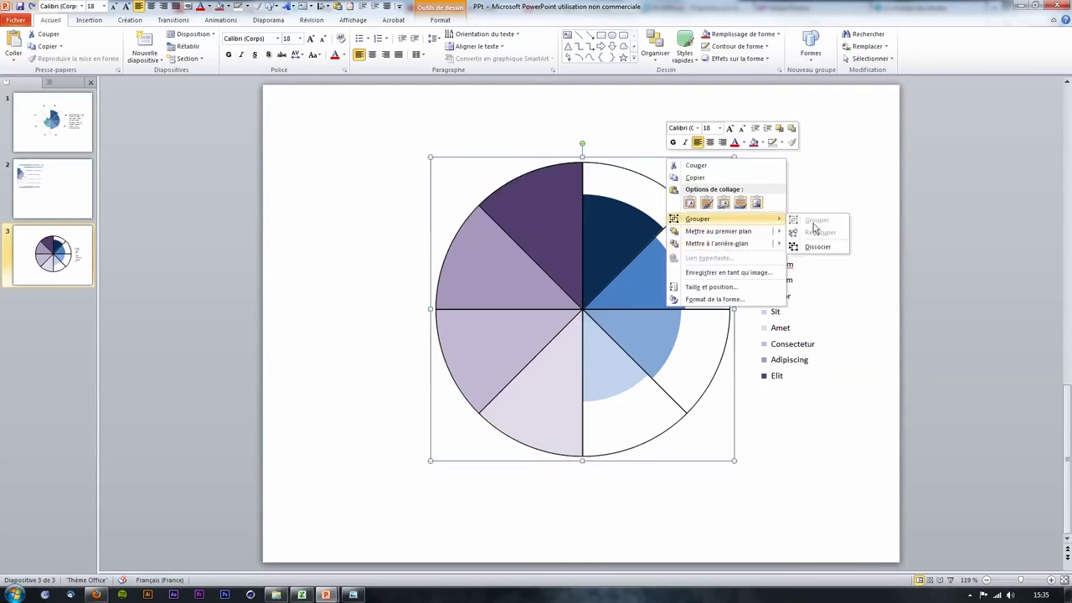
pyautogui.click(817, 247)
pyautogui.click(561, 188)
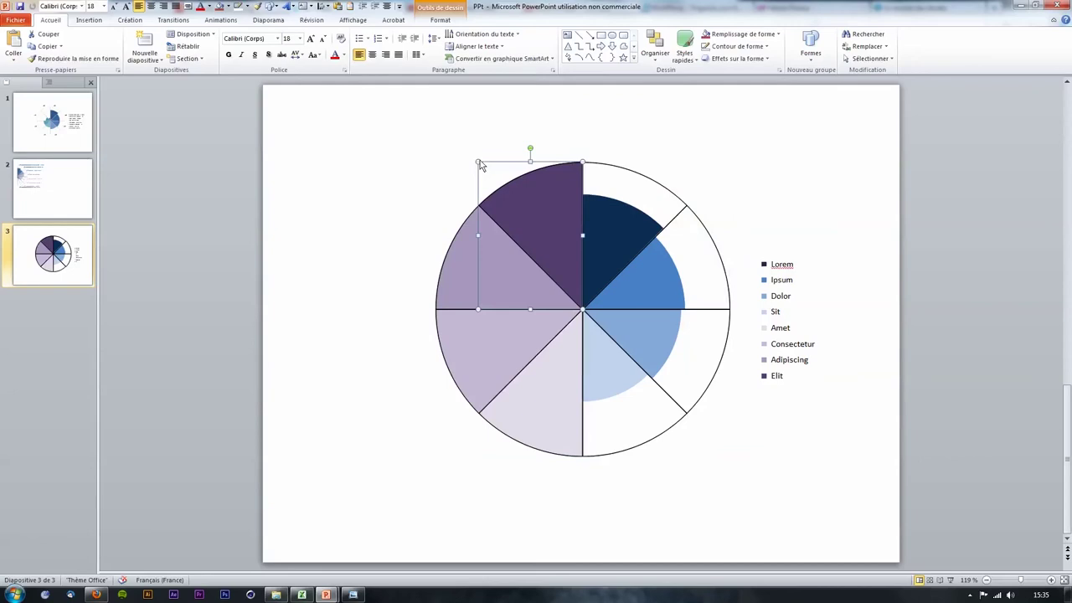
# Shrink the Elit, Consectetur and palest Amet wedges inward to smaller radii.
pyautogui.moveTo(478, 162)
pyautogui.mouseDown()
pyautogui.moveTo(433, 207)
pyautogui.moveTo(479, 250)
pyautogui.mouseUp()
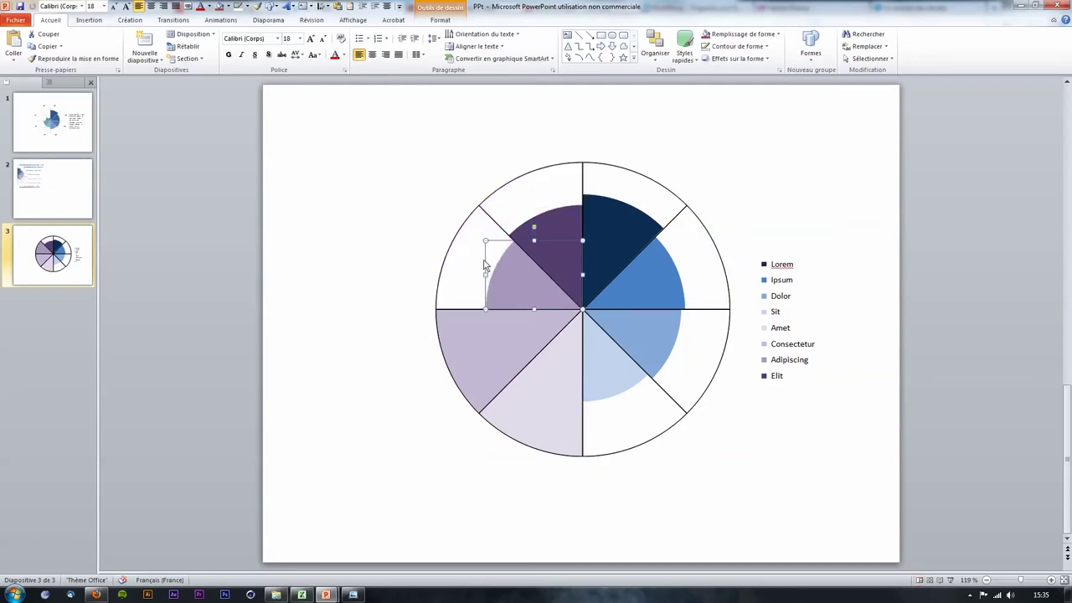
pyautogui.click(452, 348)
pyautogui.moveTo(433, 414); pyautogui.dragTo(487, 376)
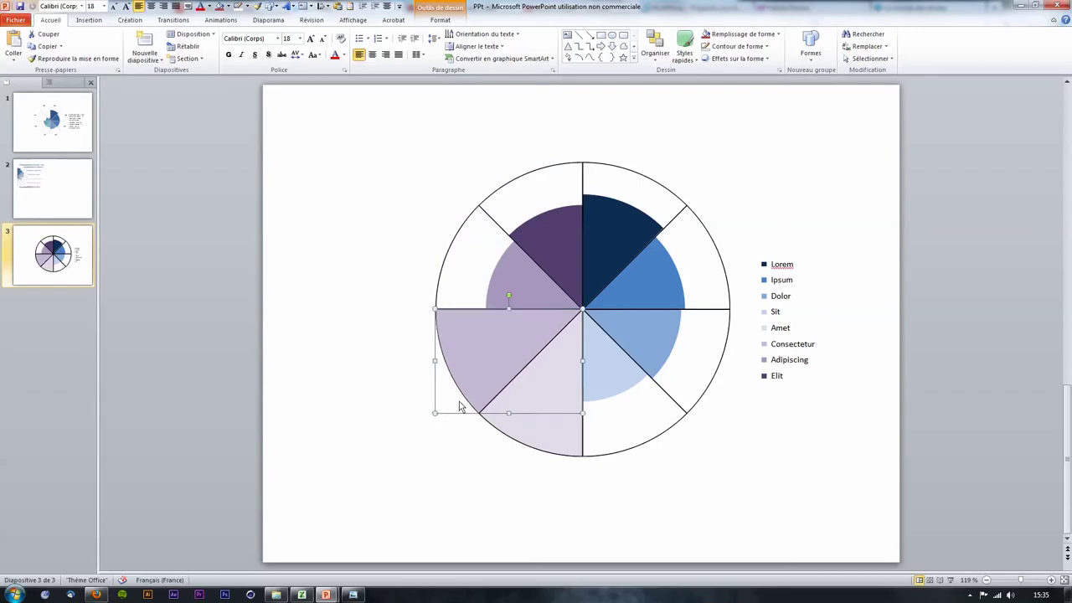
pyautogui.click(544, 424)
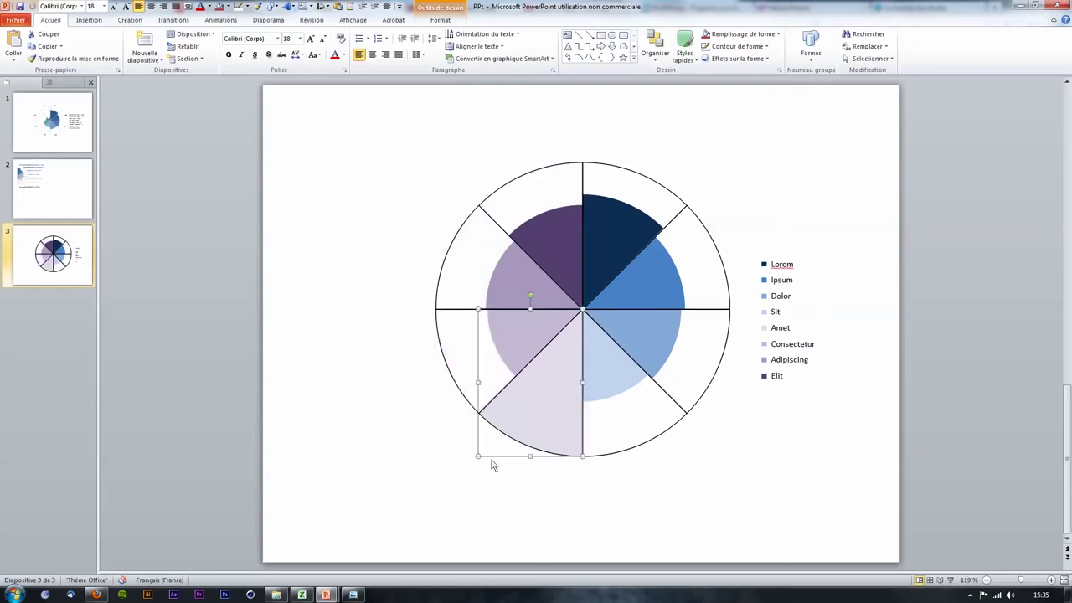
pyautogui.moveTo(514, 446); pyautogui.dragTo(545, 431)
pyautogui.click(551, 463)
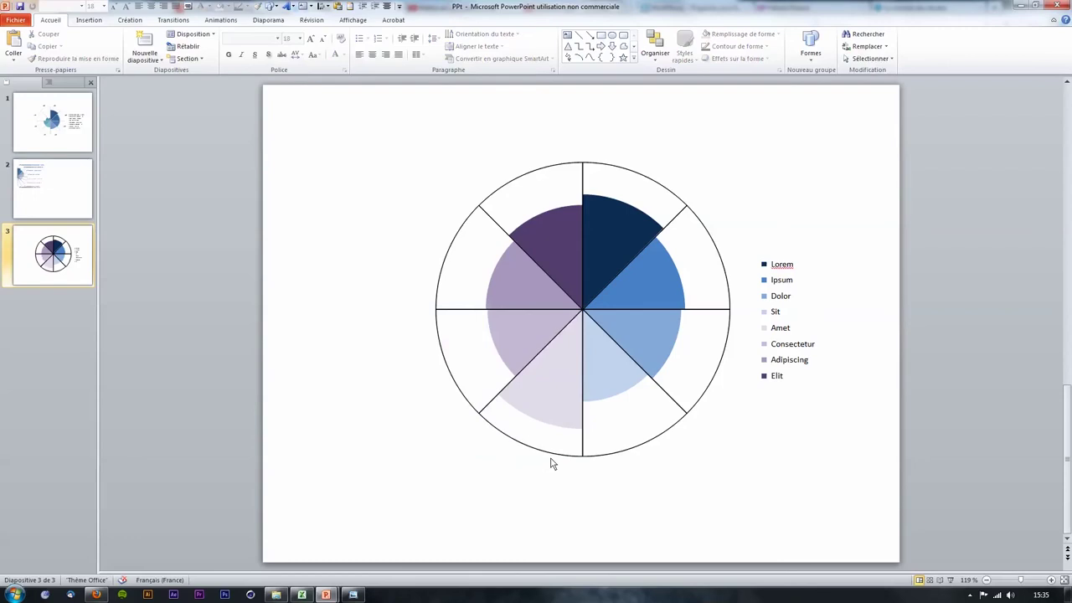
# Select all eight outer white grid wedges and group them into one object with Grouper.
pyautogui.click(685, 205)
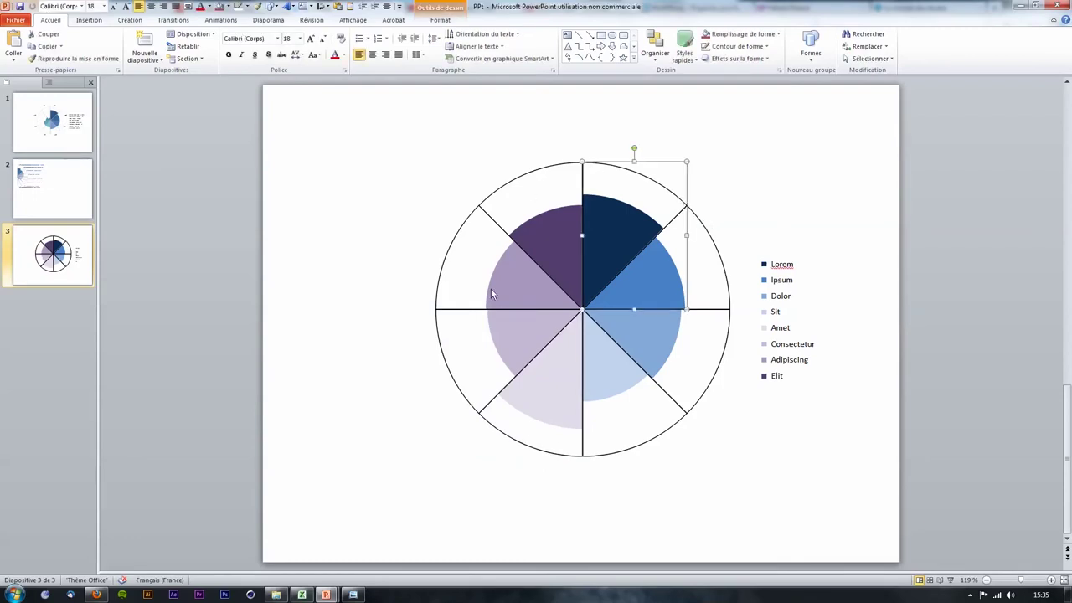
pyautogui.click(462, 168)
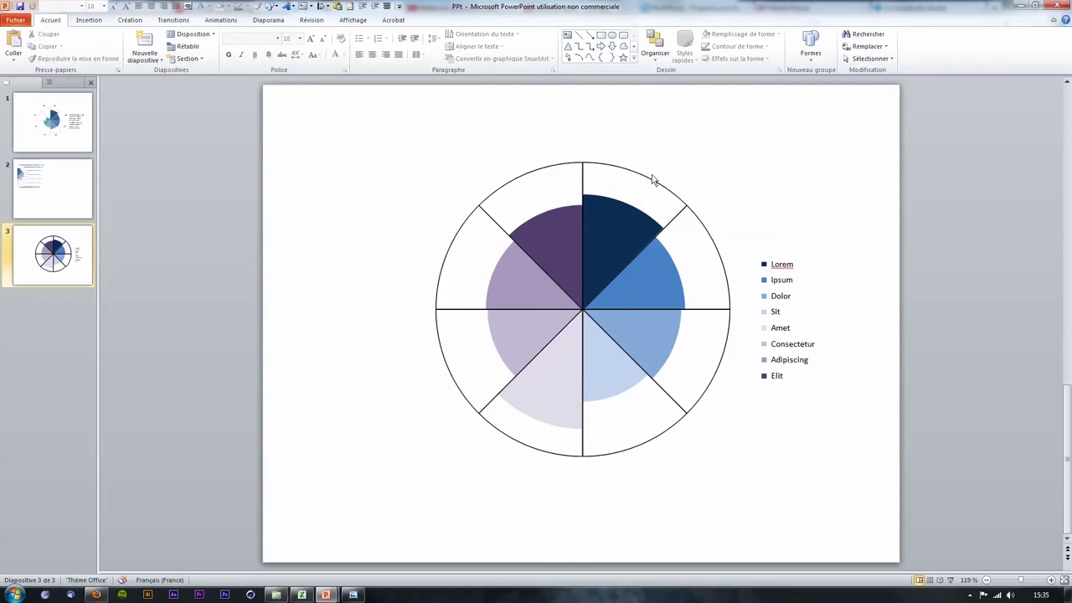
pyautogui.click(656, 185)
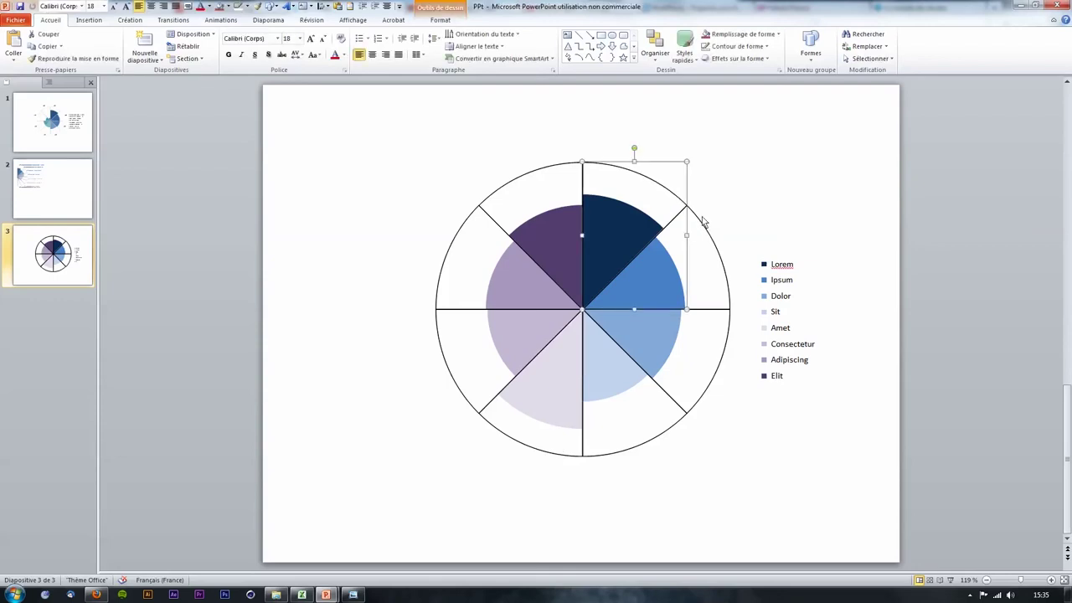
pyautogui.keyDown('shift'); pyautogui.click(705, 227); pyautogui.keyUp('shift')
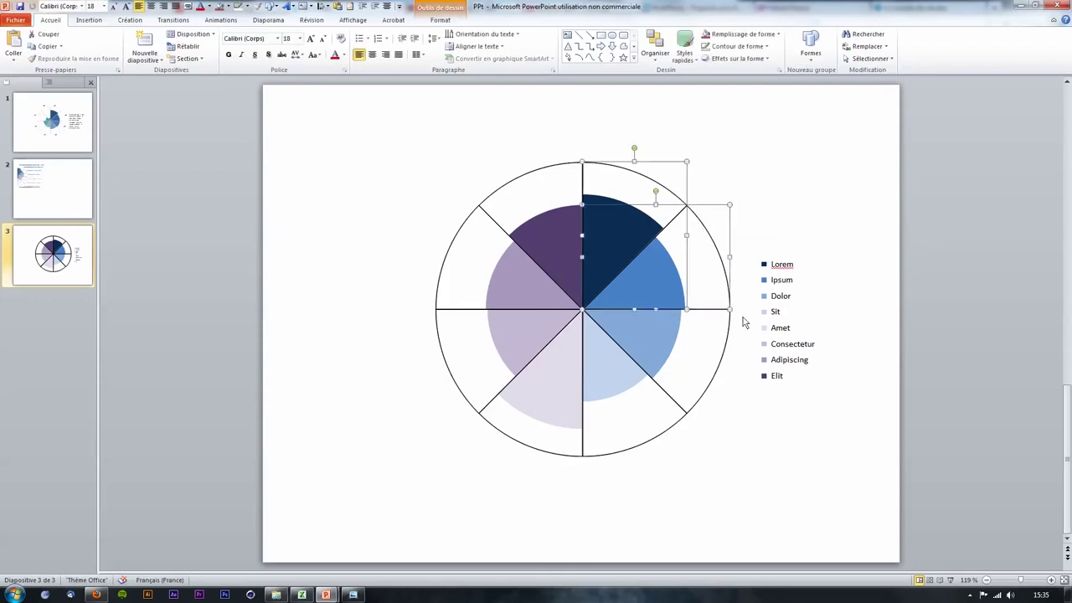
pyautogui.keyDown('shift'); pyautogui.click(729, 354); pyautogui.keyUp('shift')
pyautogui.keyDown('shift'); pyautogui.click(671, 427); pyautogui.keyUp('shift')
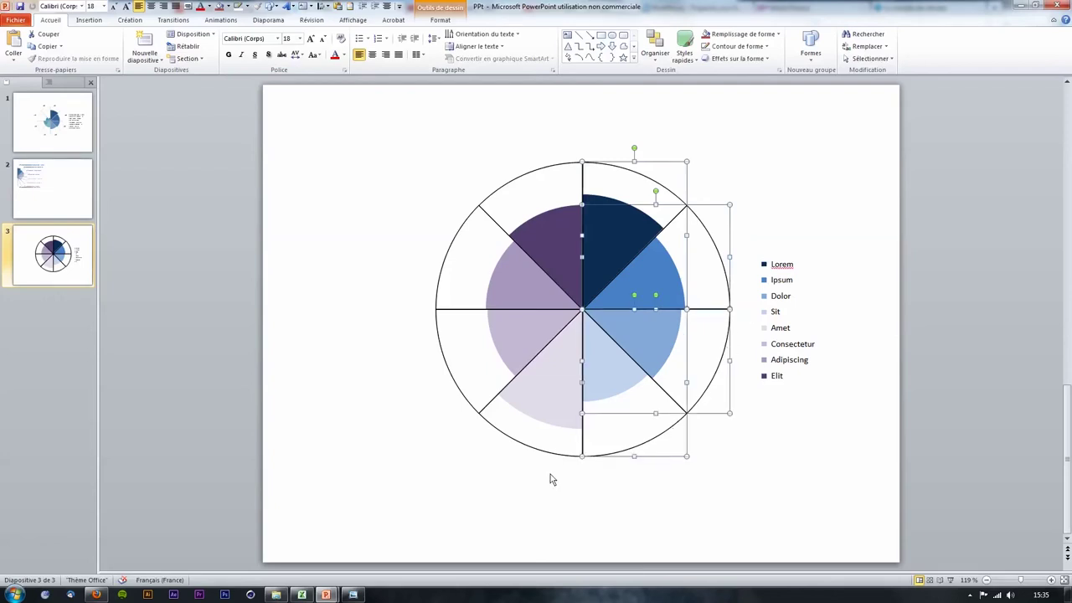
pyautogui.keyDown('shift'); pyautogui.click(486, 417); pyautogui.keyUp('shift')
pyautogui.keyDown('shift'); pyautogui.click(452, 265); pyautogui.keyUp('shift')
pyautogui.keyDown('shift'); pyautogui.click(518, 186); pyautogui.keyUp('shift')
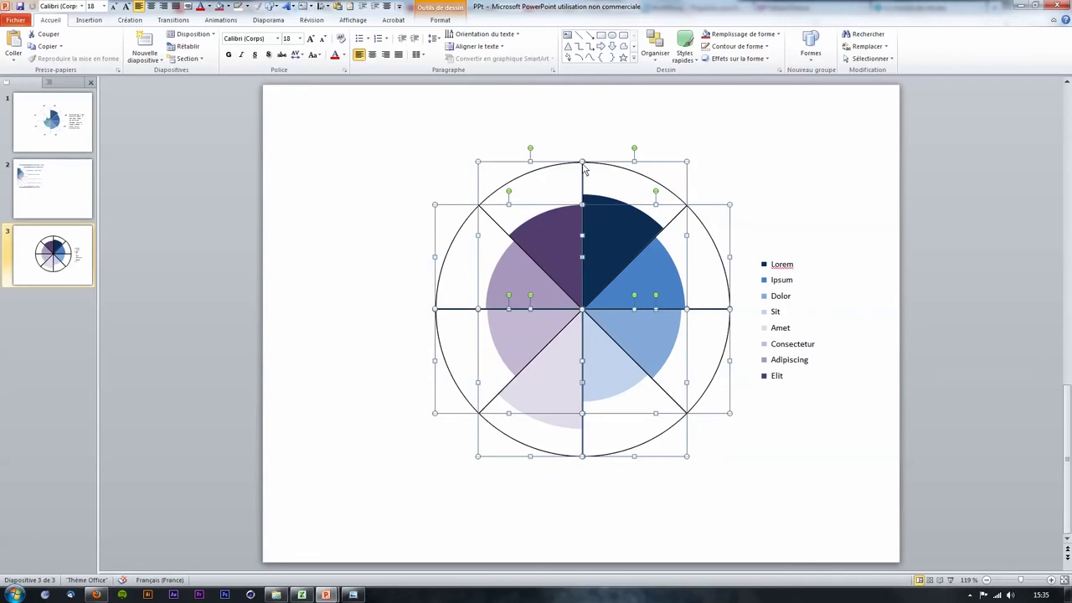
pyautogui.rightClick(688, 166)
pyautogui.moveTo(740, 226)
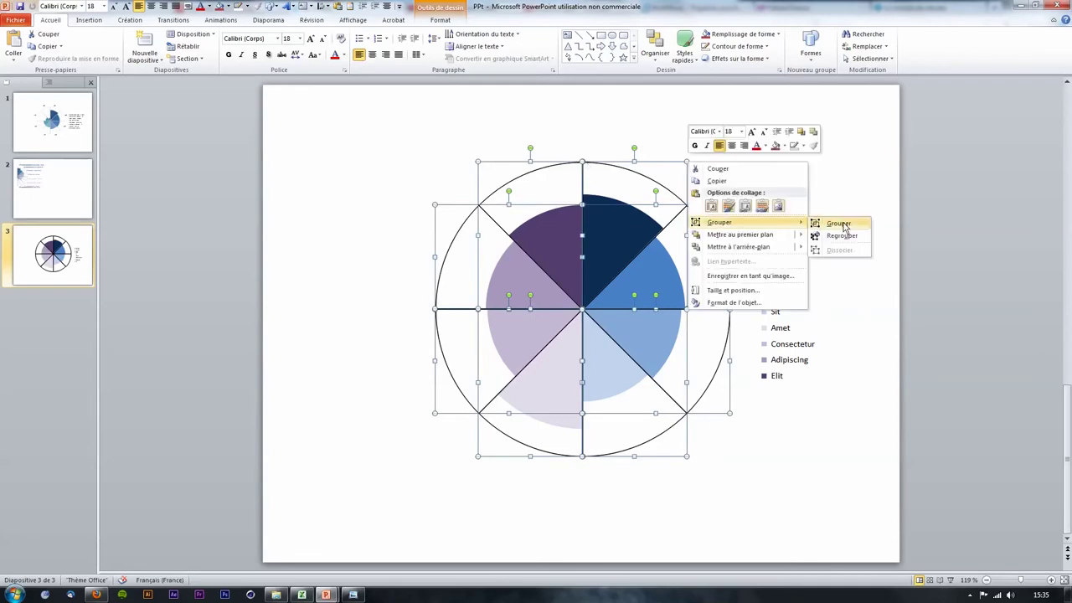
pyautogui.click(840, 224)
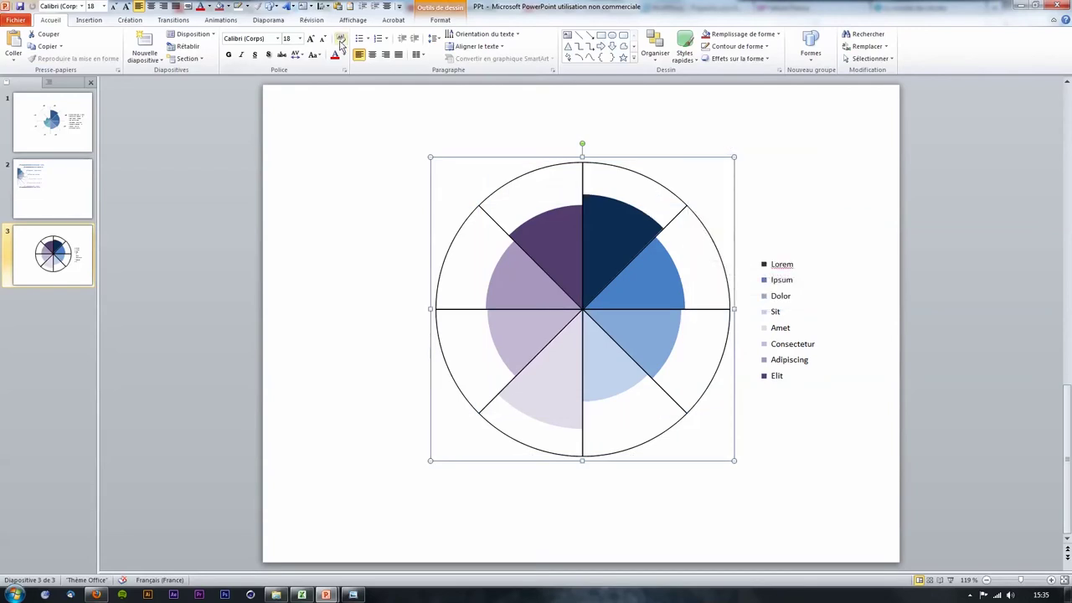
# Remove the thick black outlines from the circular grid using Sans contour.
pyautogui.click(438, 21)
pyautogui.click(425, 46)
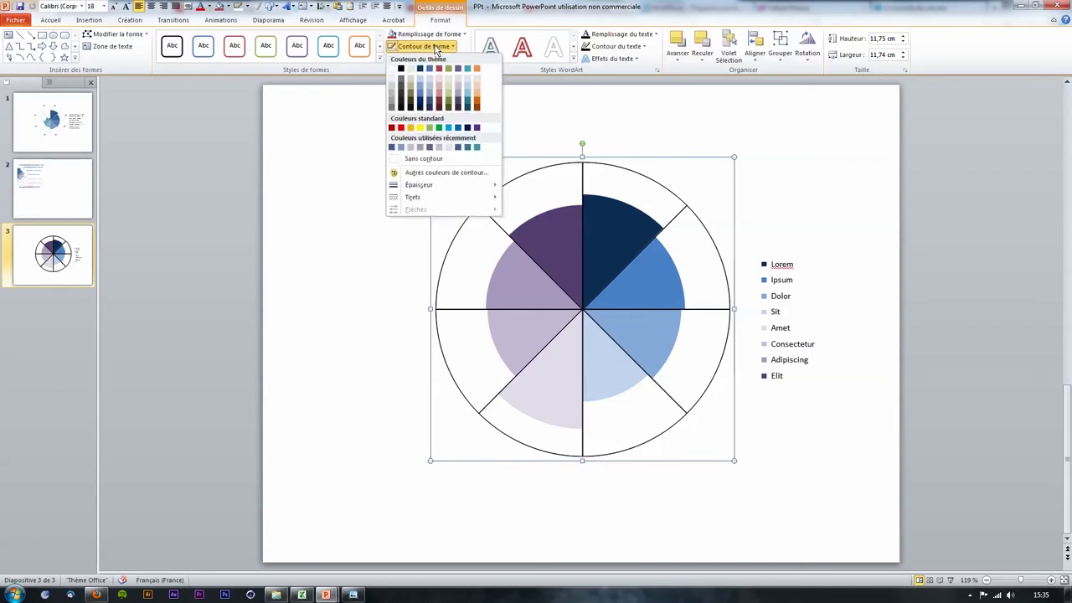
pyautogui.click(421, 158)
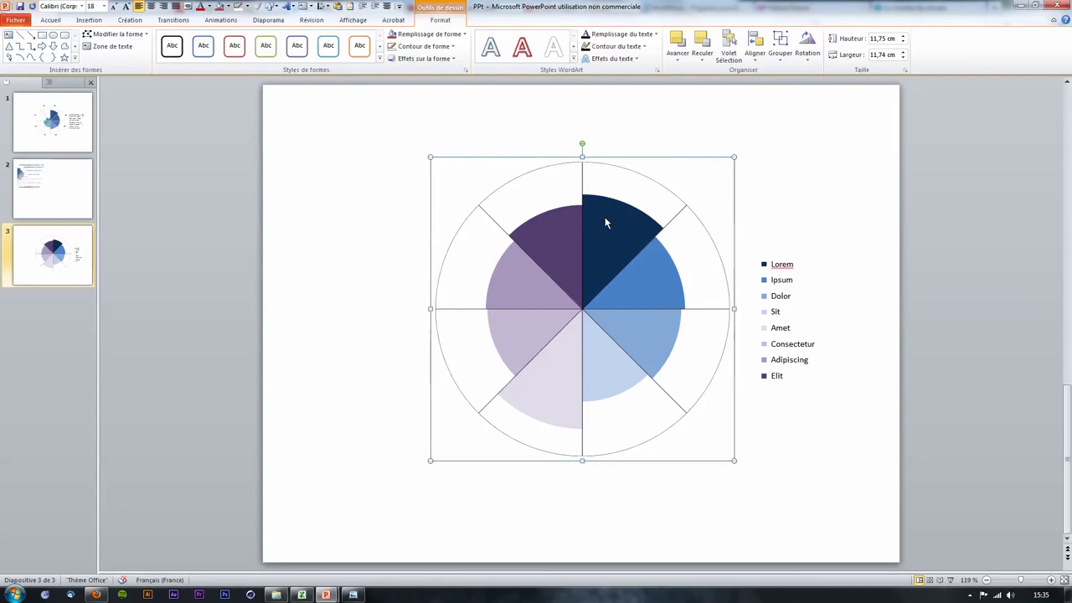
# Give the circular grid group a new fill colour from Remplissage de forme.
pyautogui.scroll(5, 604, 211)
pyautogui.scroll(5, 372, 180)
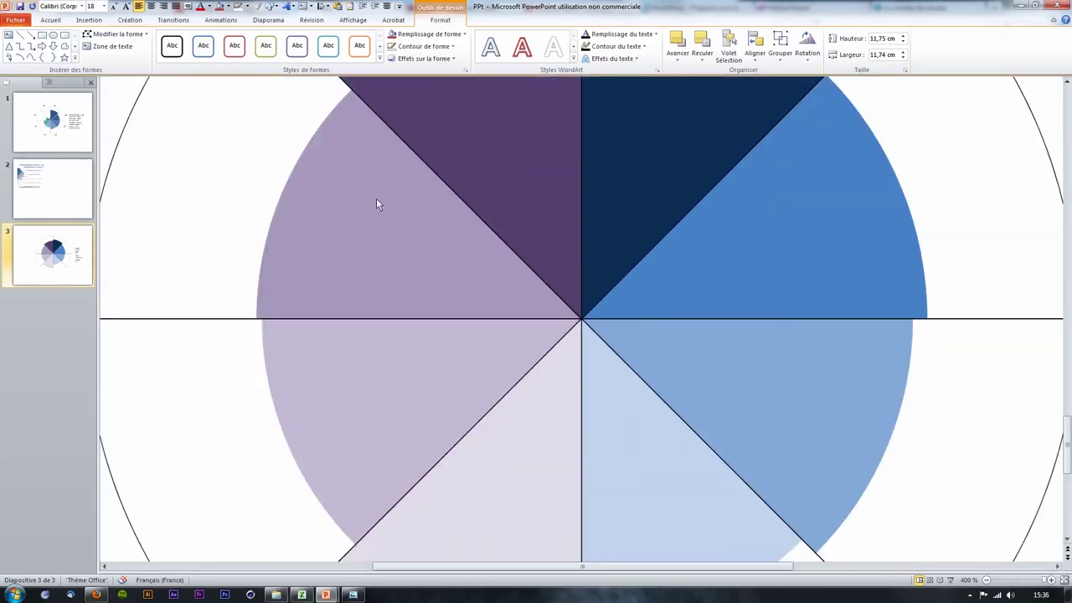
pyautogui.scroll(-5, 377, 204)
pyautogui.scroll(-2, 469, 201)
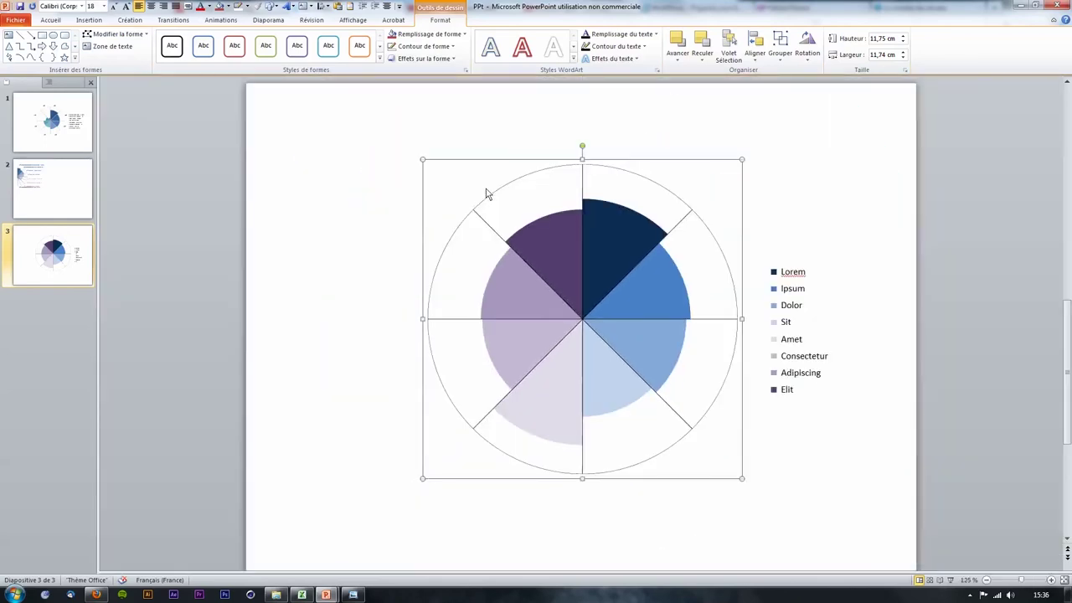
pyautogui.click(488, 191)
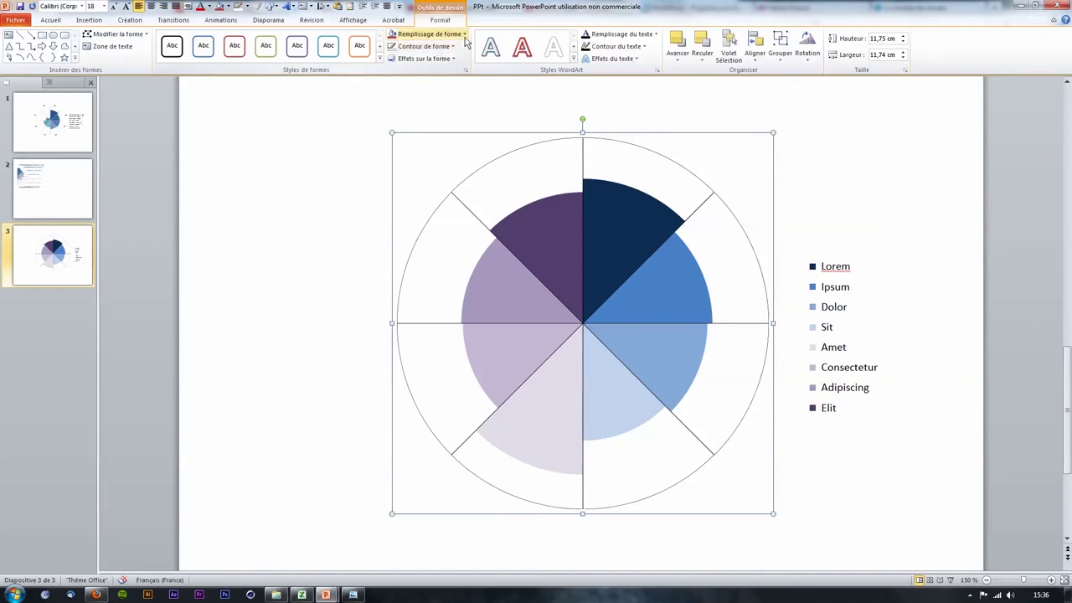
pyautogui.click(427, 35)
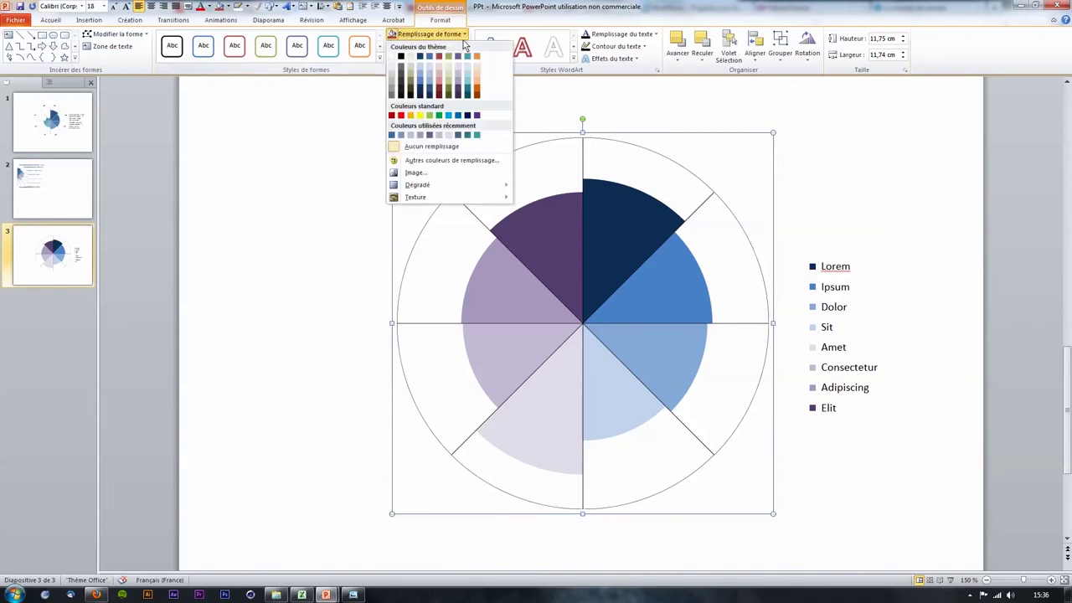
pyautogui.click(394, 98)
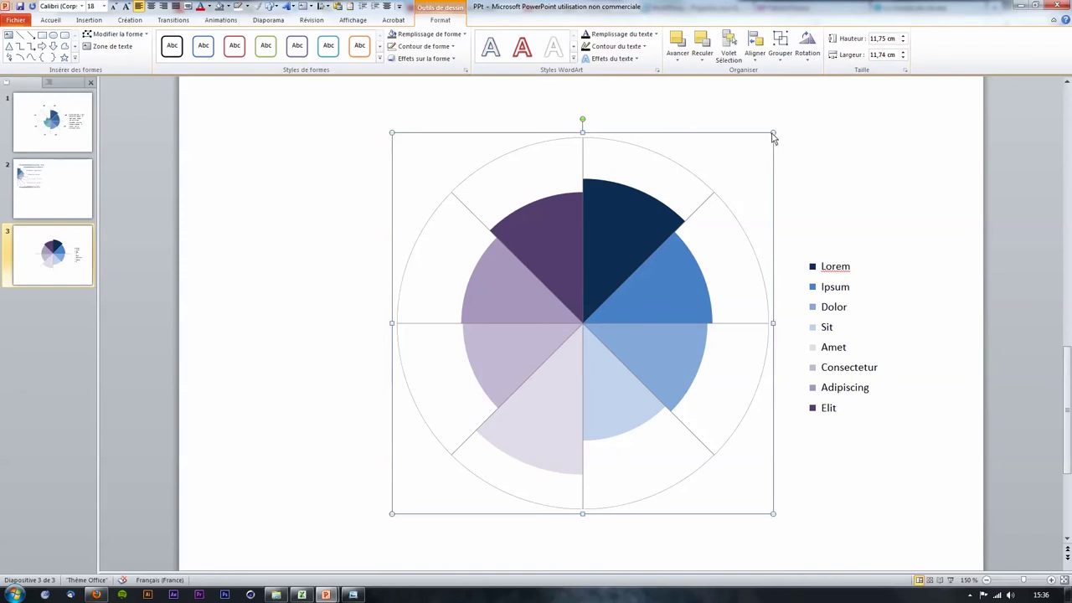
# Duplicate the circular grid and scale the copy's height to 80% in Taille et position.
pyautogui.hotkey('ctrl', 'd')
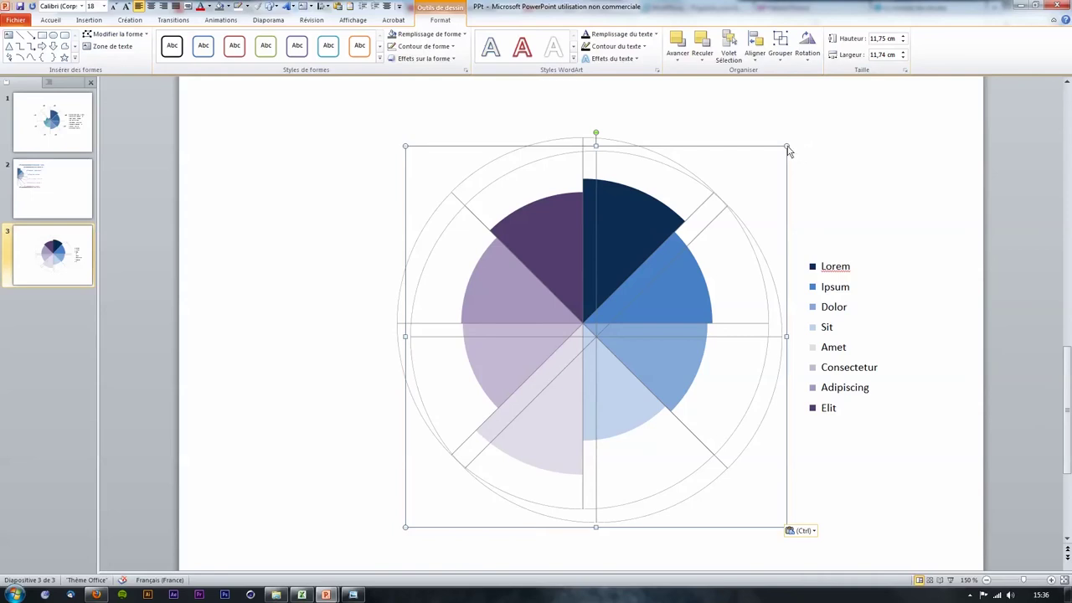
pyautogui.rightClick(788, 150)
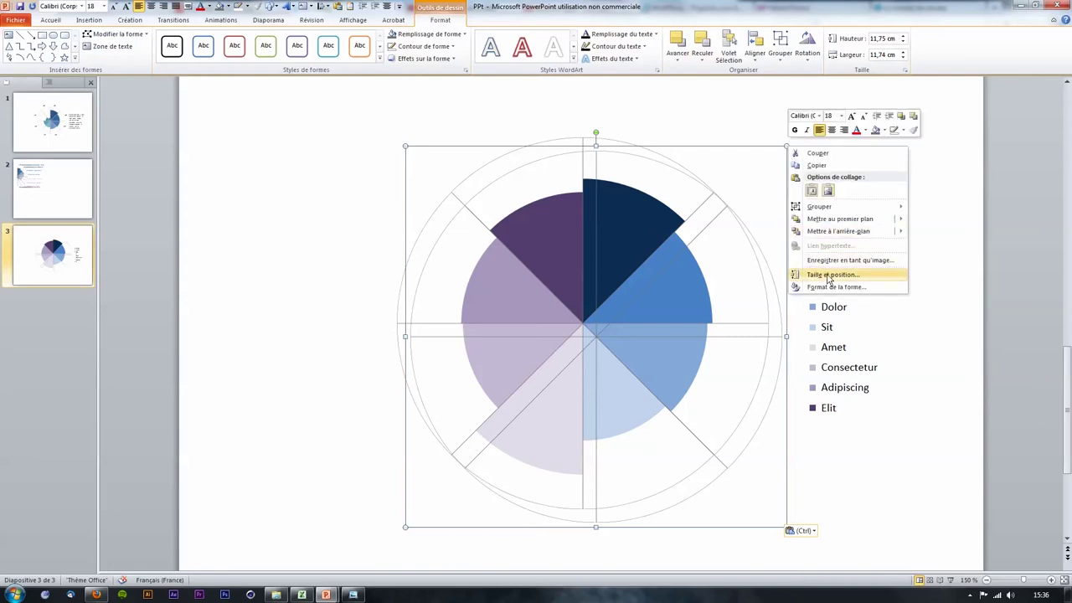
pyautogui.click(828, 279)
pyautogui.moveTo(527, 255); pyautogui.dragTo(503, 257)
pyautogui.write('80')
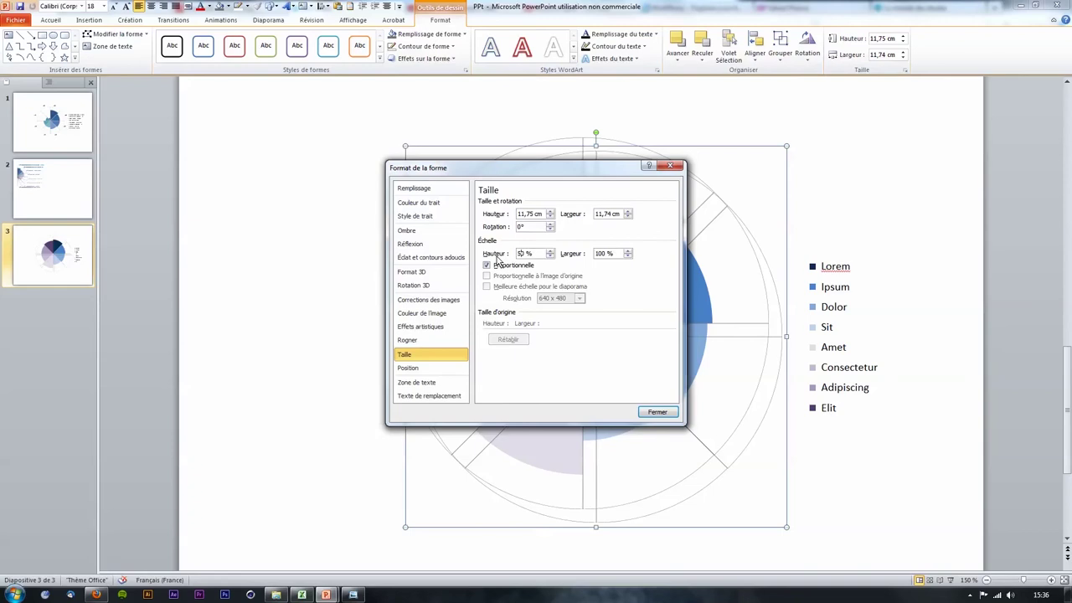
pyautogui.click(656, 411)
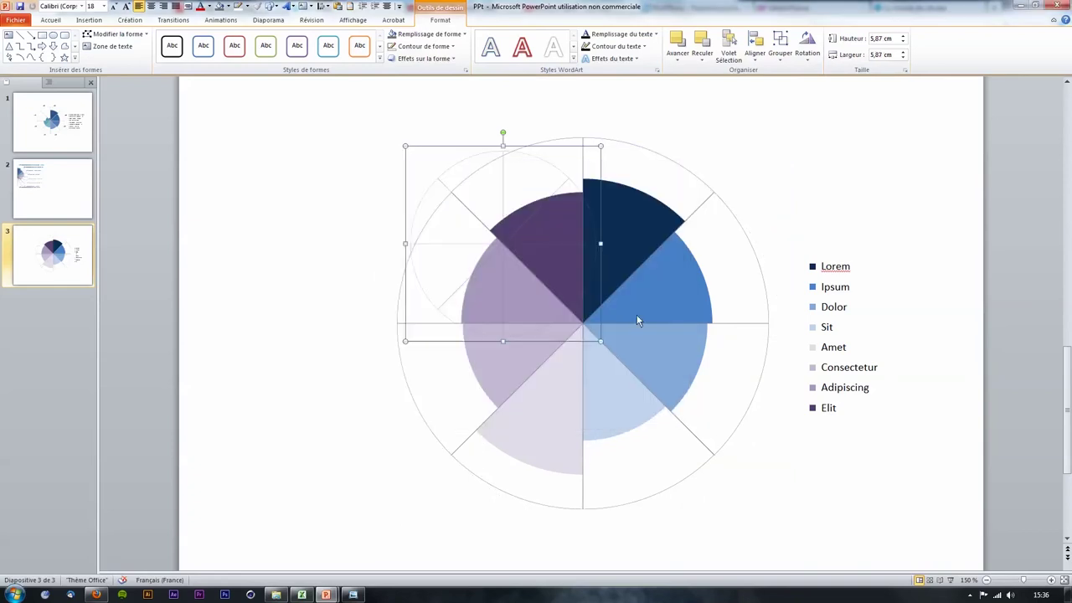
# Centre the smaller grid copy inside the original circle, nudging it into alignment.
pyautogui.moveTo(592, 218); pyautogui.dragTo(667, 292)
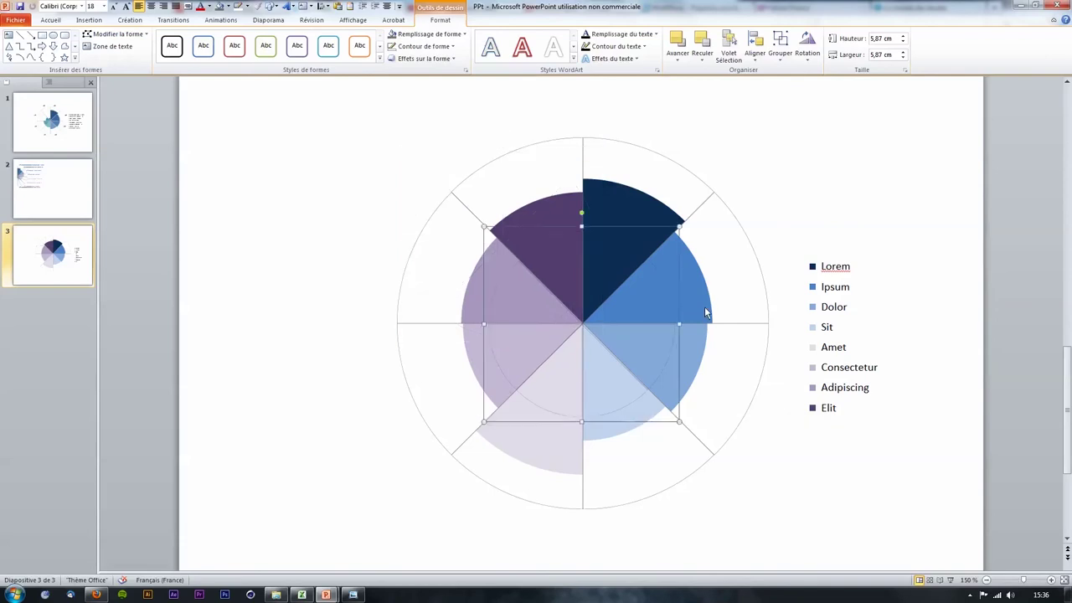
pyautogui.scroll(5, 651, 293)
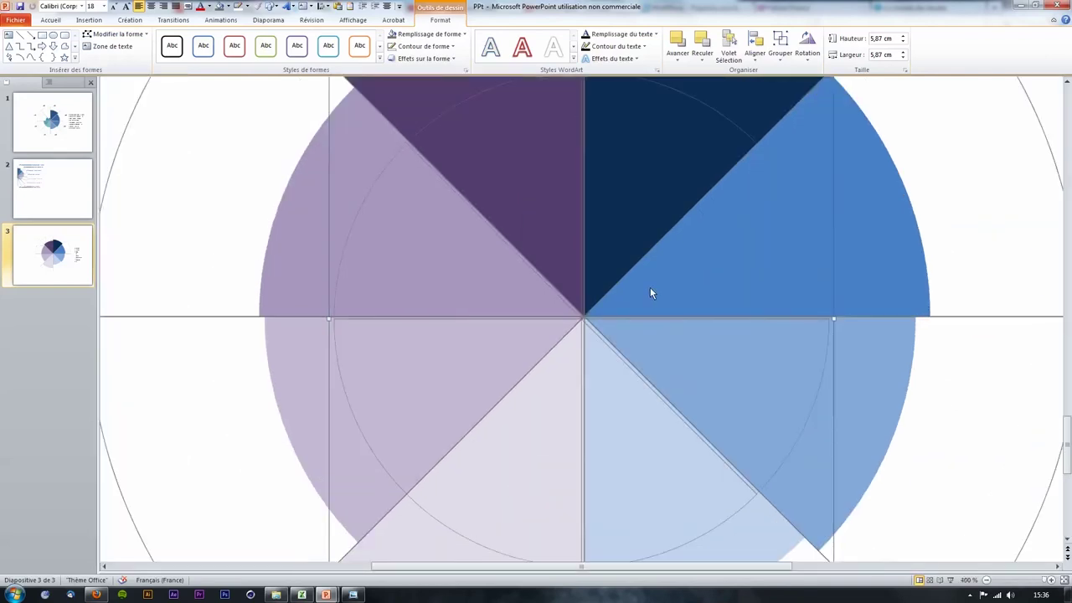
pyautogui.hotkey('ctrl', 'Right')
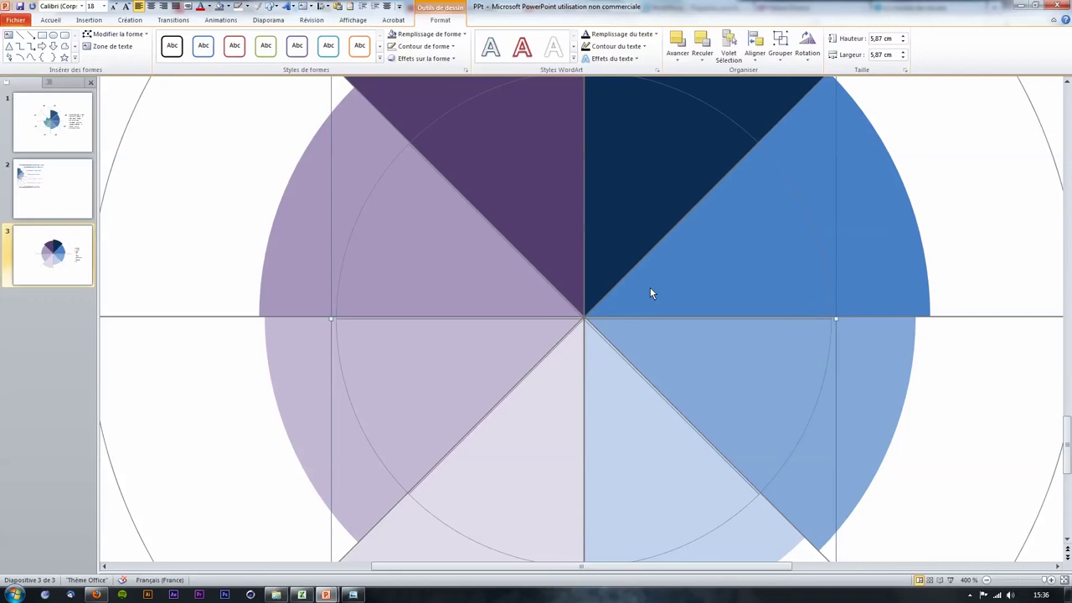
pyautogui.hotkey('ctrl', 'Left')
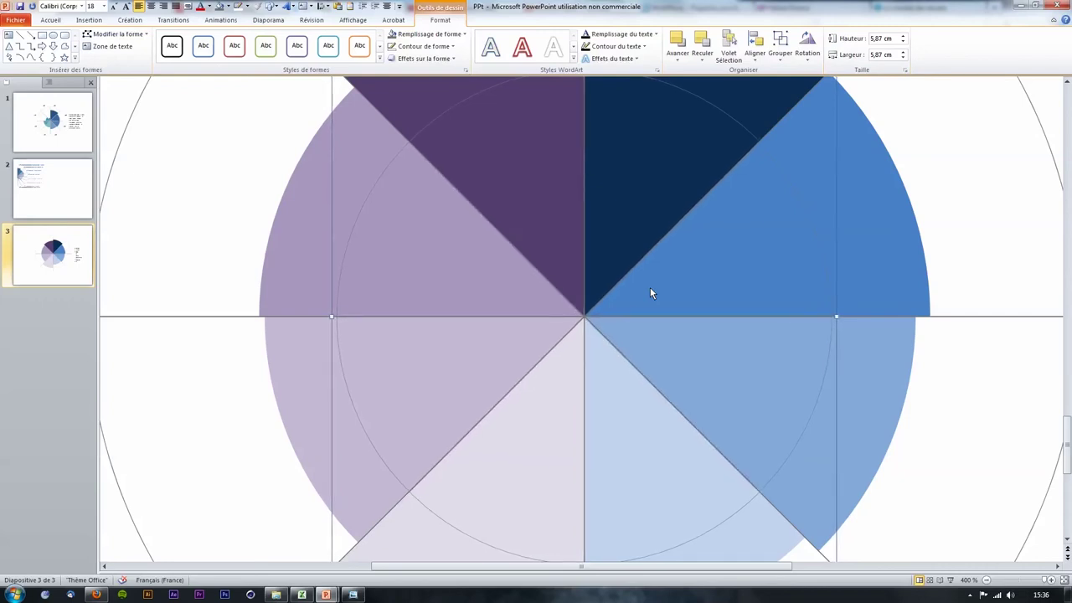
pyautogui.scroll(-5, 651, 293)
pyautogui.click(728, 204)
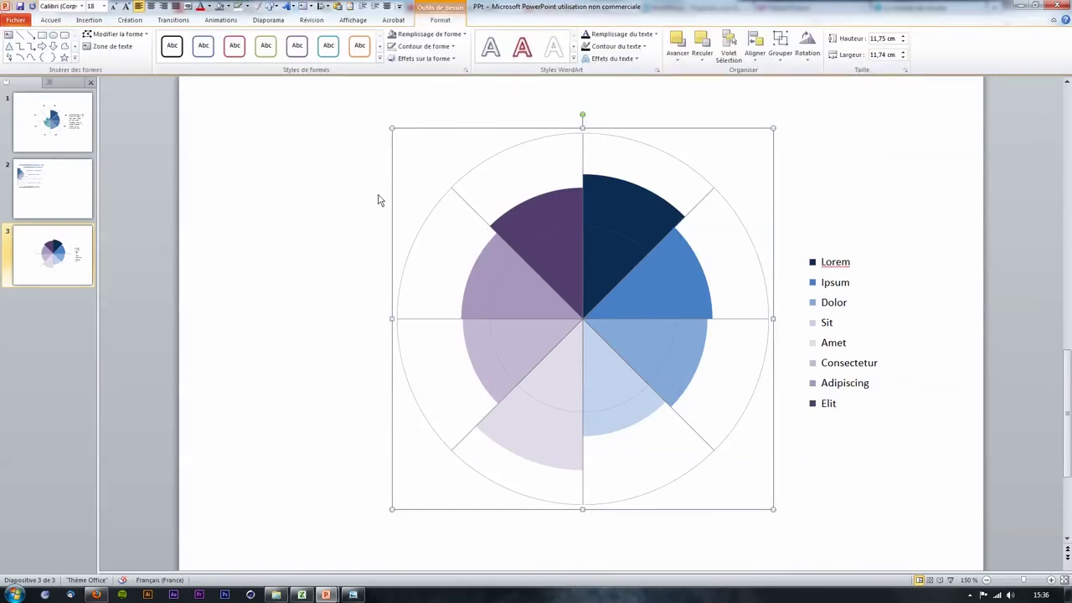
# Copy the outer grid and scale the copy proportionally to 75% as a middle ring.
pyautogui.hotkey('ctrl', 'c')
pyautogui.hotkey('ctrl', 'v')
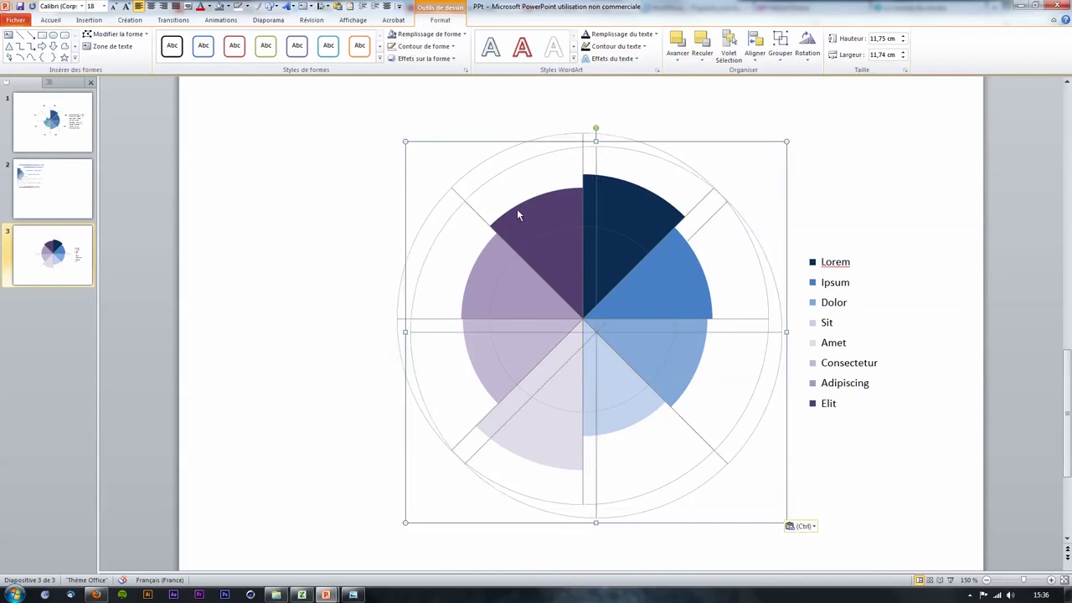
pyautogui.rightClick(788, 147)
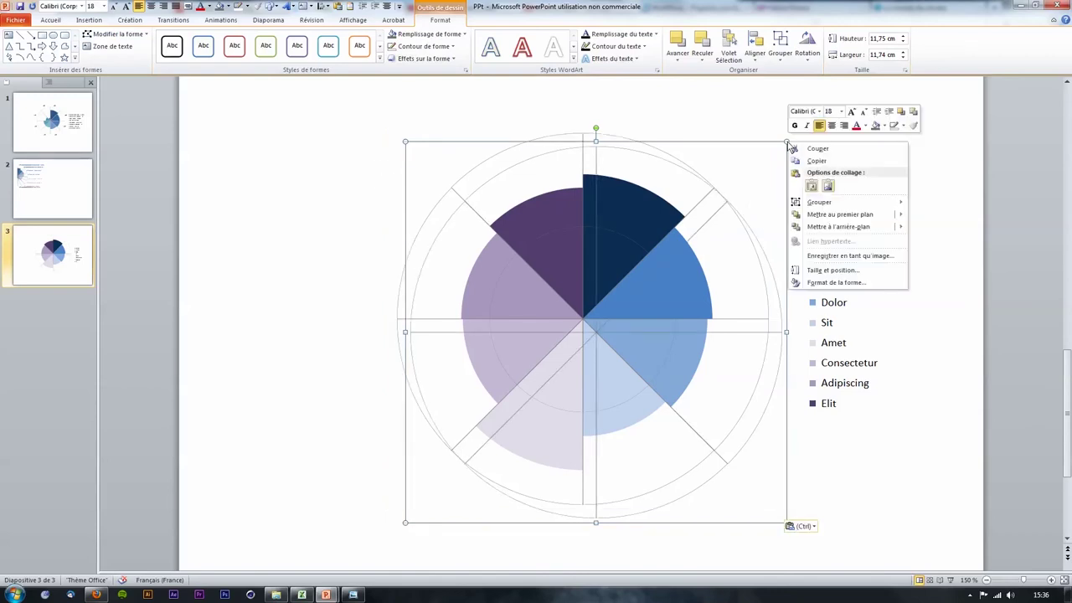
pyautogui.click(833, 271)
pyautogui.click(486, 266)
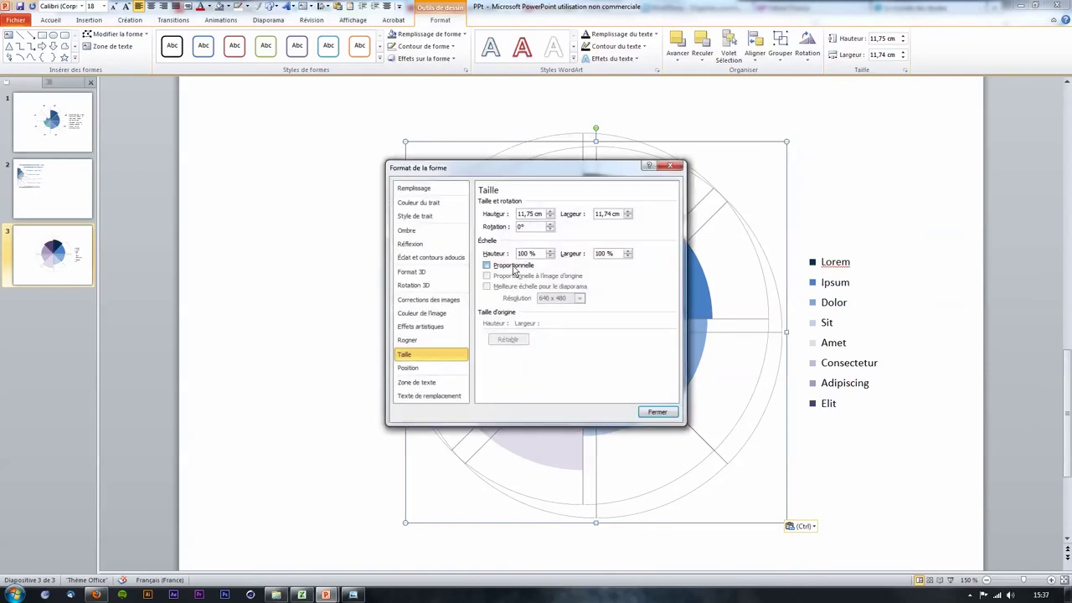
pyautogui.write('75')
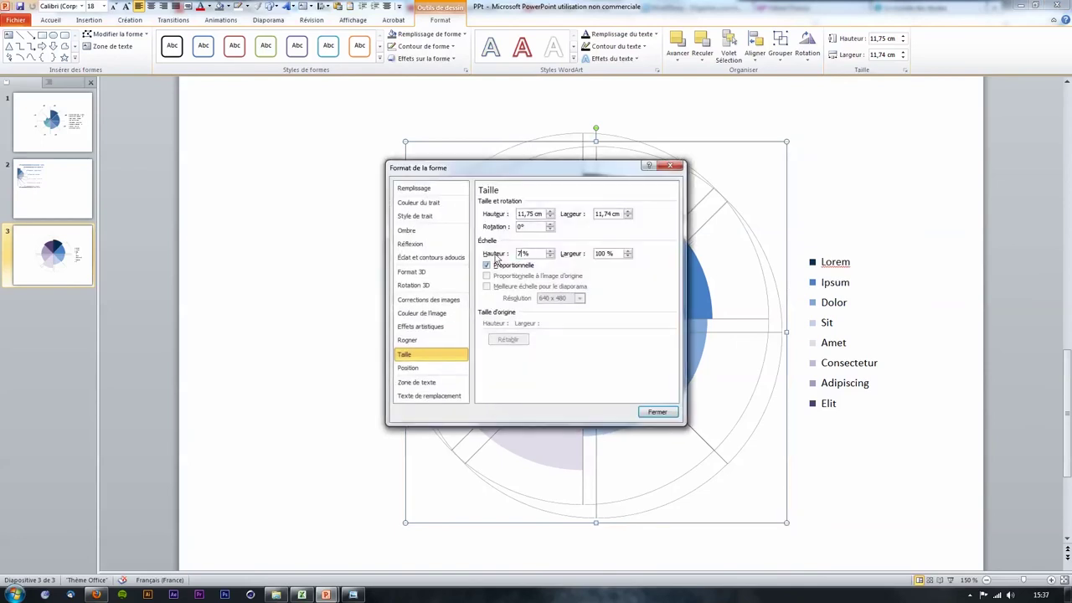
pyautogui.press('Tab')
pyautogui.press('Return')
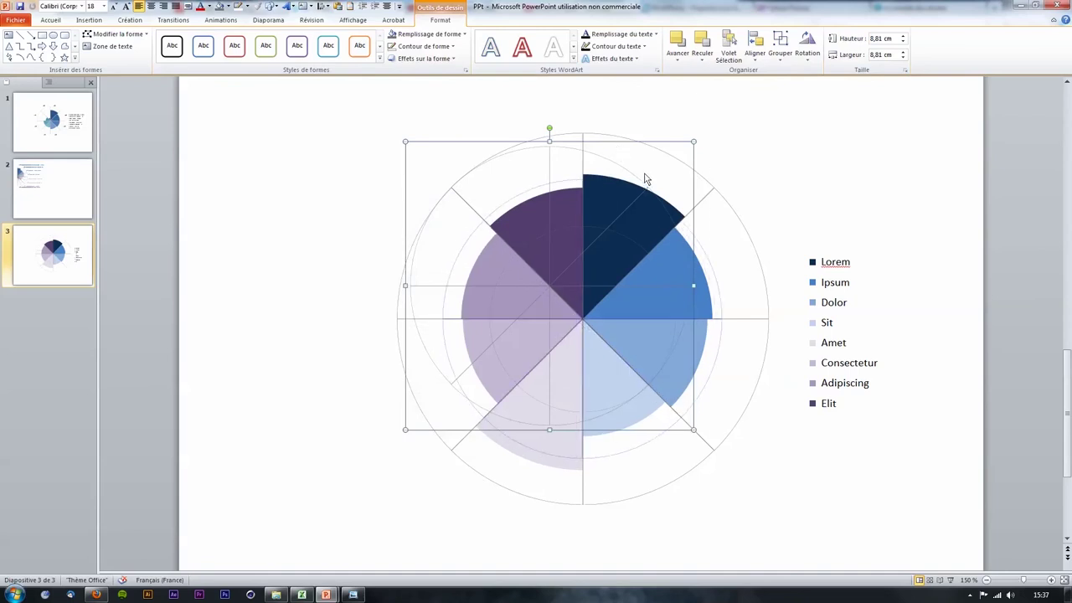
pyautogui.click(775, 149)
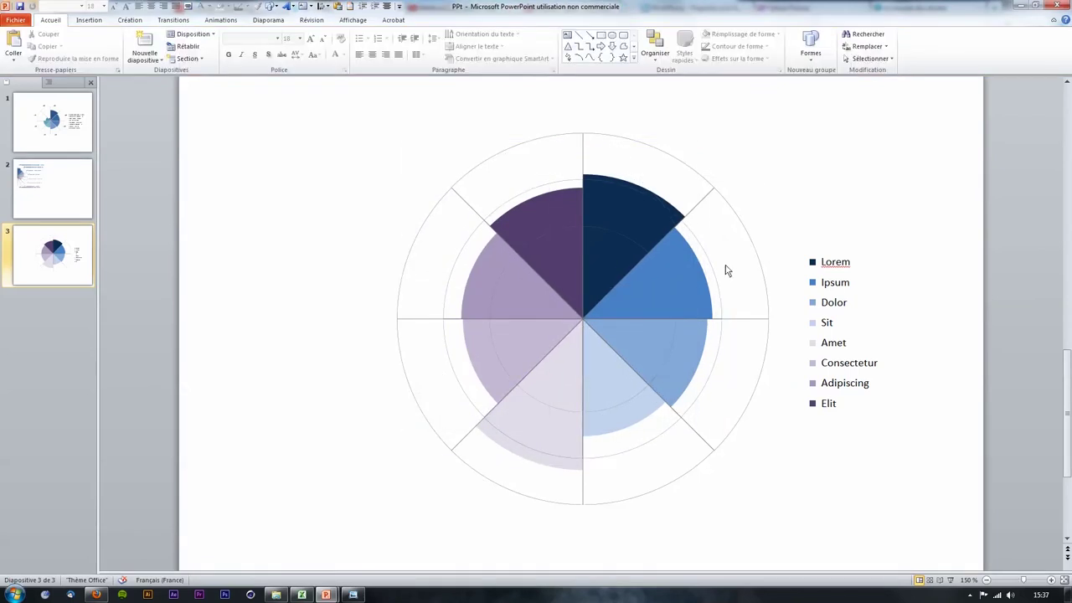
# Select the middle, inner and outer grid rings and adjust their fill.
pyautogui.click(713, 299)
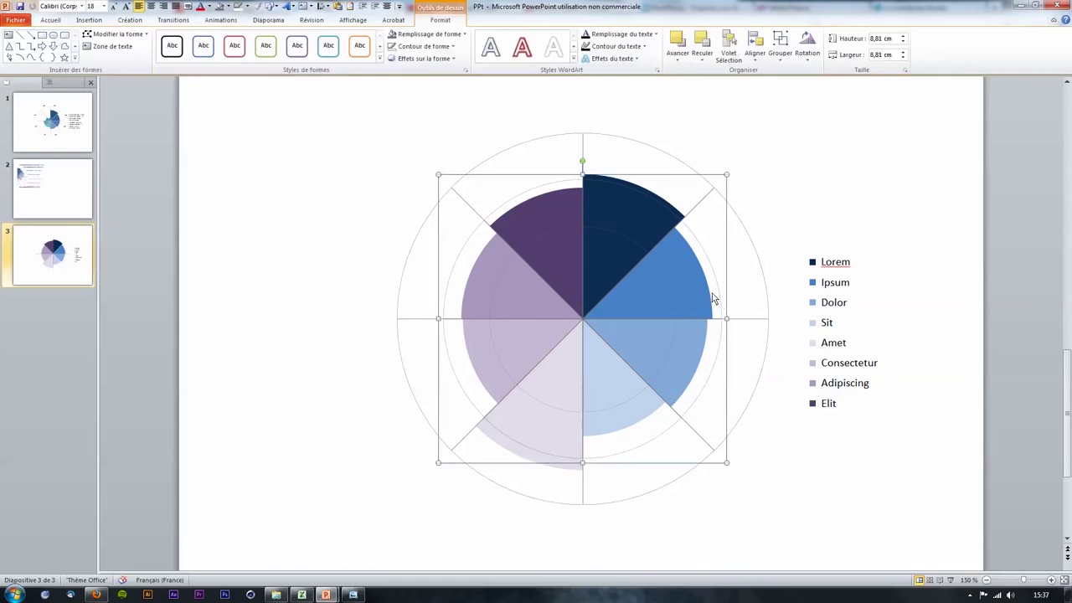
pyautogui.keyDown('shift'); pyautogui.click(620, 241); pyautogui.keyUp('shift')
pyautogui.keyDown('shift'); pyautogui.click(740, 222); pyautogui.keyUp('shift')
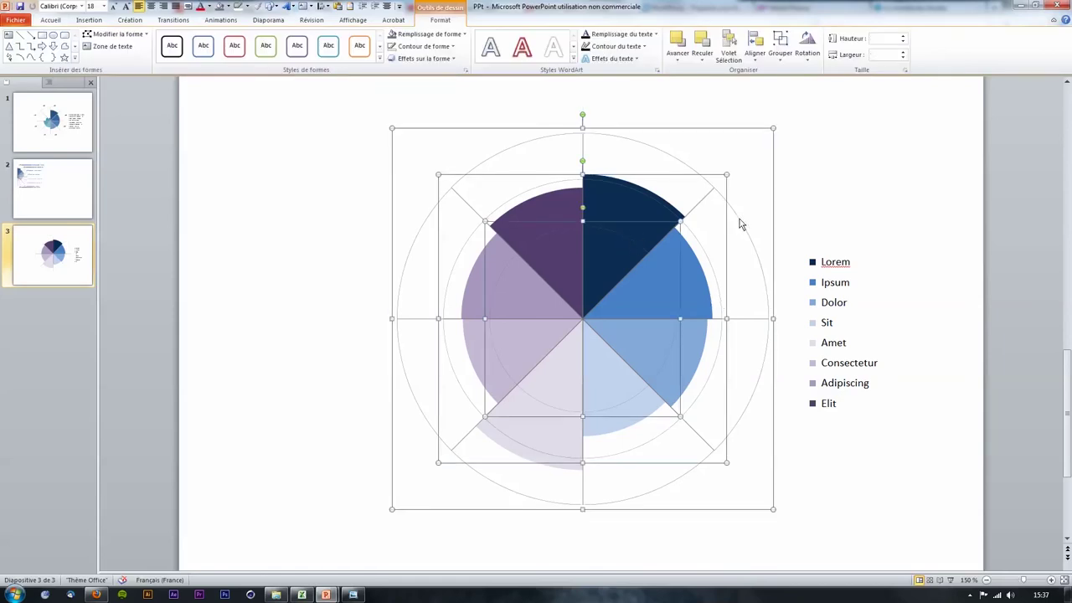
pyautogui.click(448, 38)
pyautogui.click(406, 59)
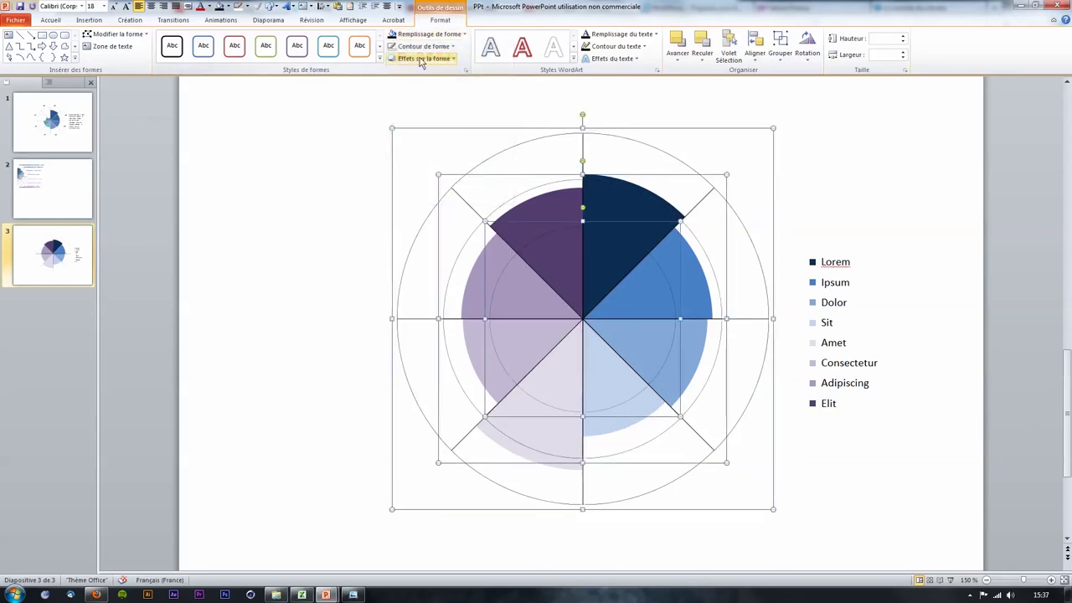
# Give the three grid rings black, then grey outlines, and deselect to view the result.
pyautogui.click(452, 46)
pyautogui.click(400, 71)
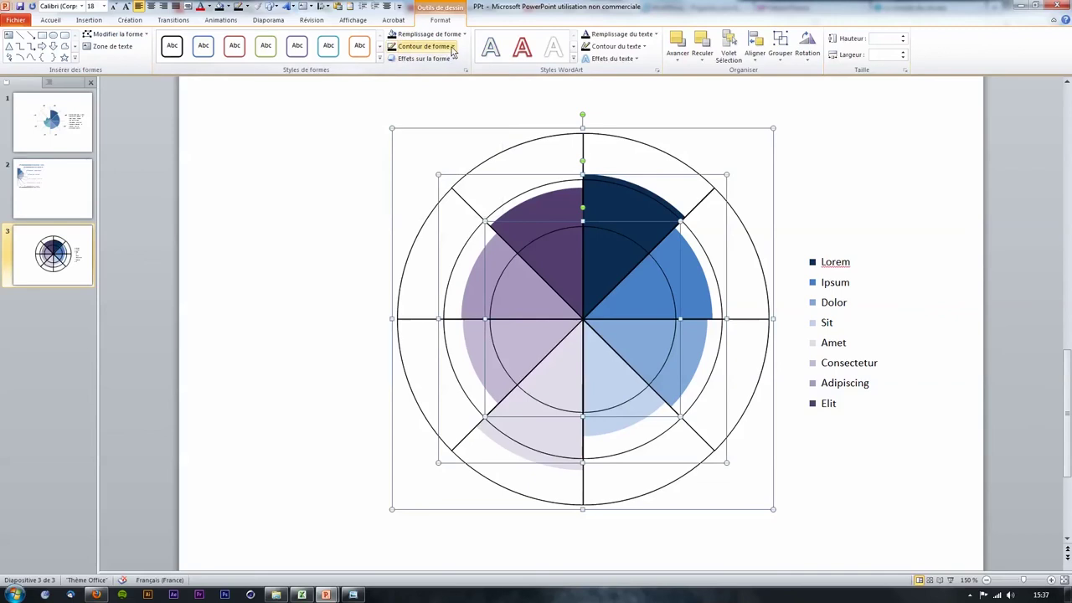
pyautogui.click(452, 47)
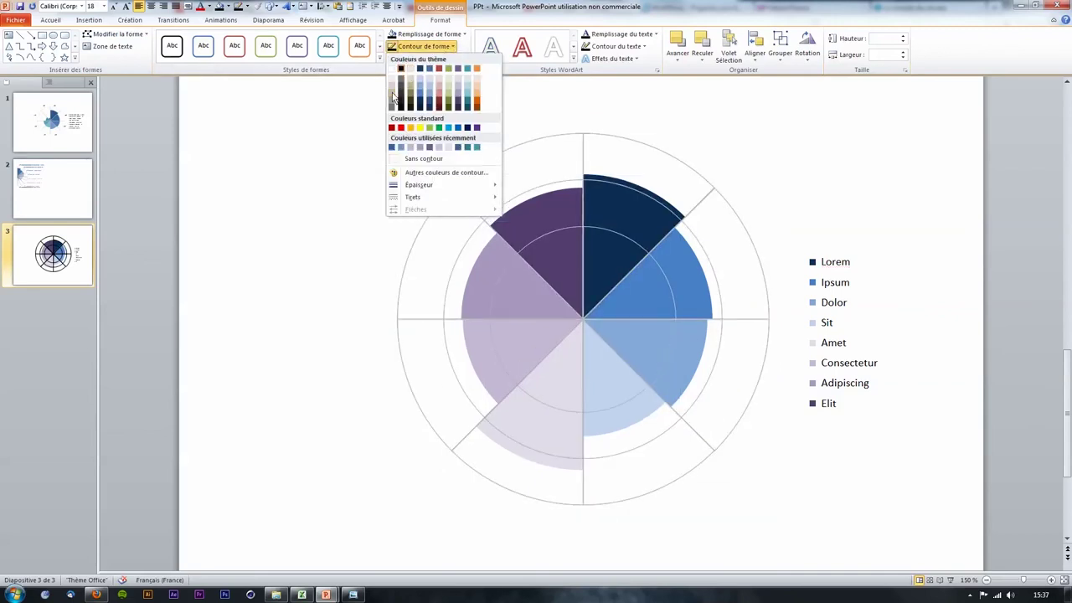
pyautogui.click(391, 107)
pyautogui.click(452, 46)
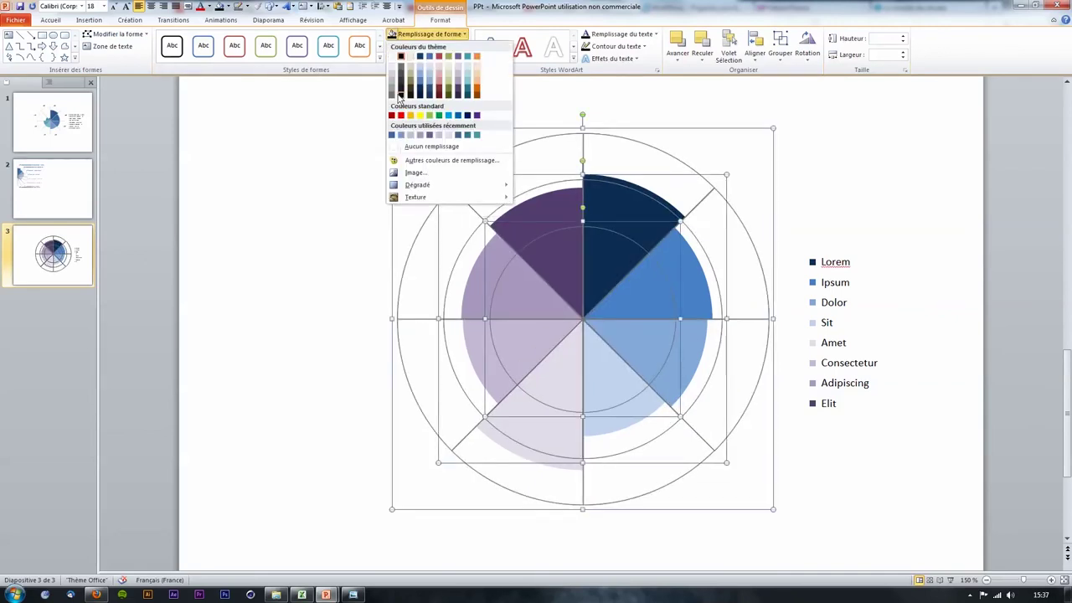
pyautogui.click(347, 143)
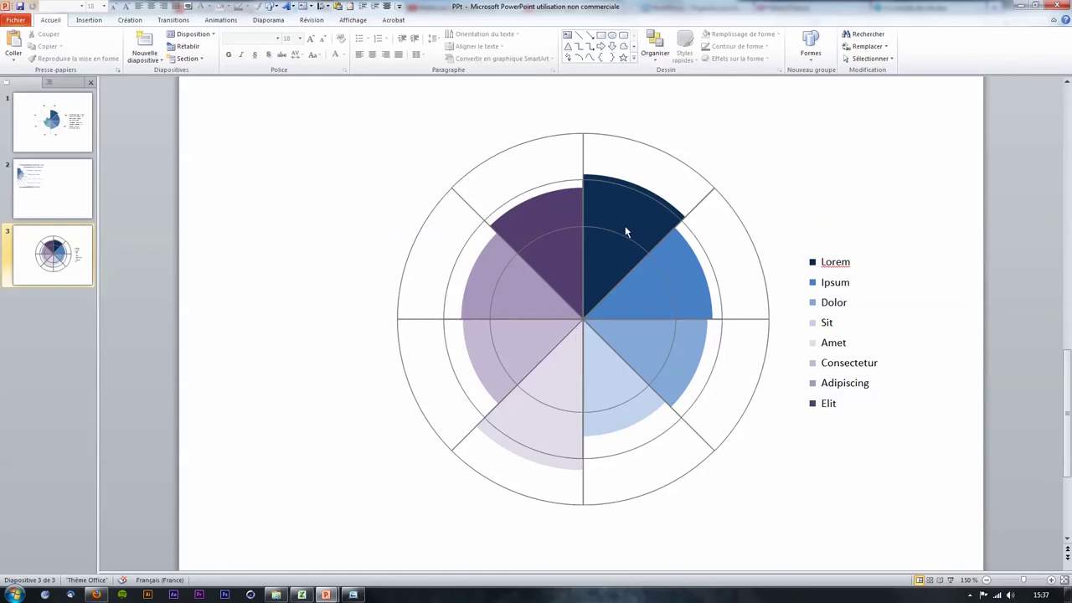
pyautogui.click(303, 594)
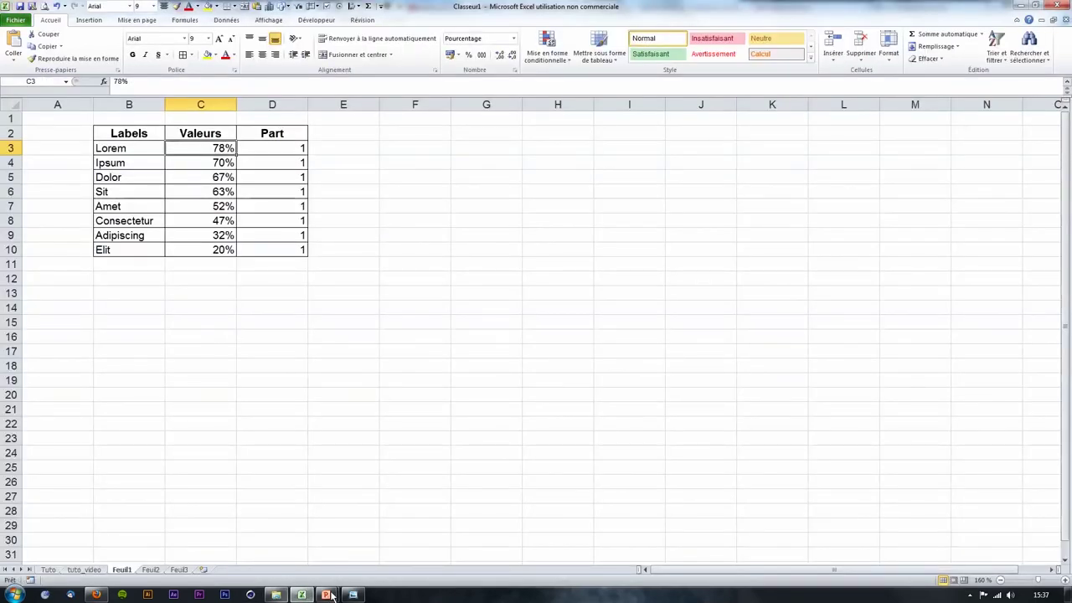
pyautogui.moveTo(329, 597)
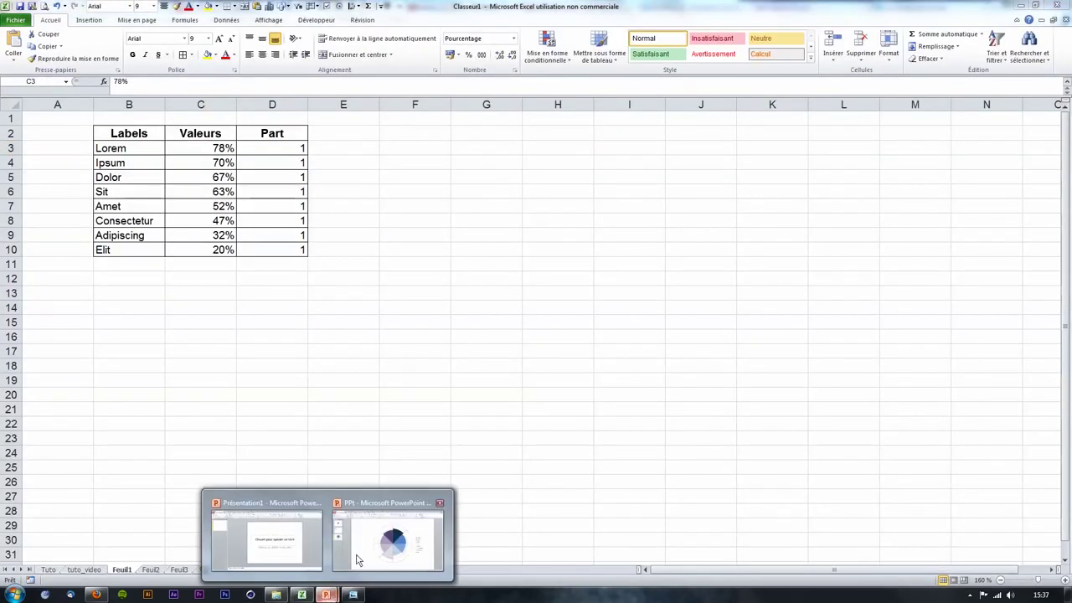
pyautogui.click(373, 548)
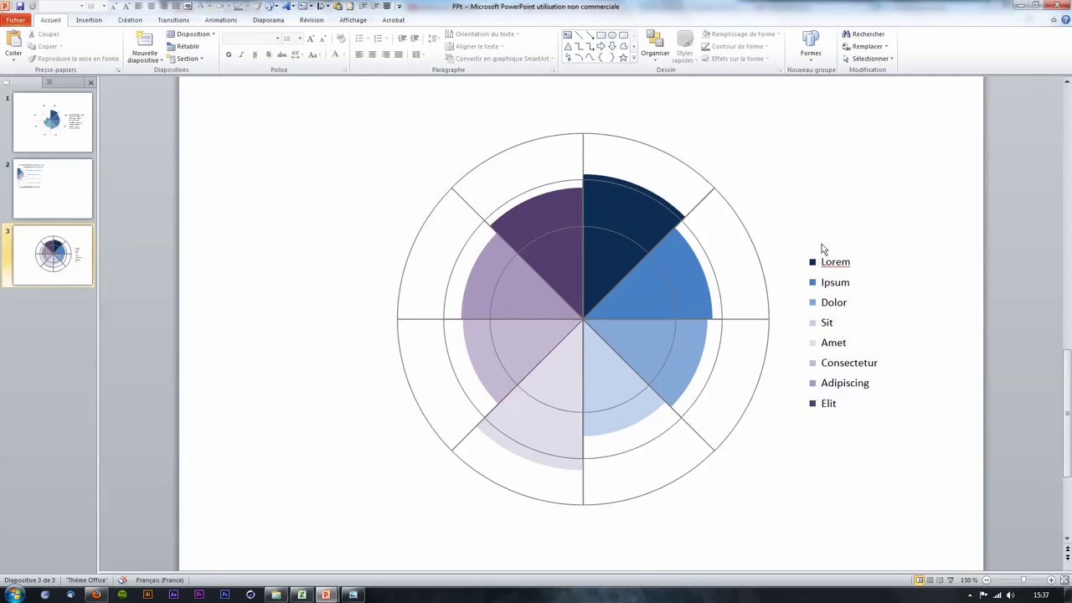
# Copy the Lorem legend label above the chart and retype it as 78%.
pyautogui.click(835, 263)
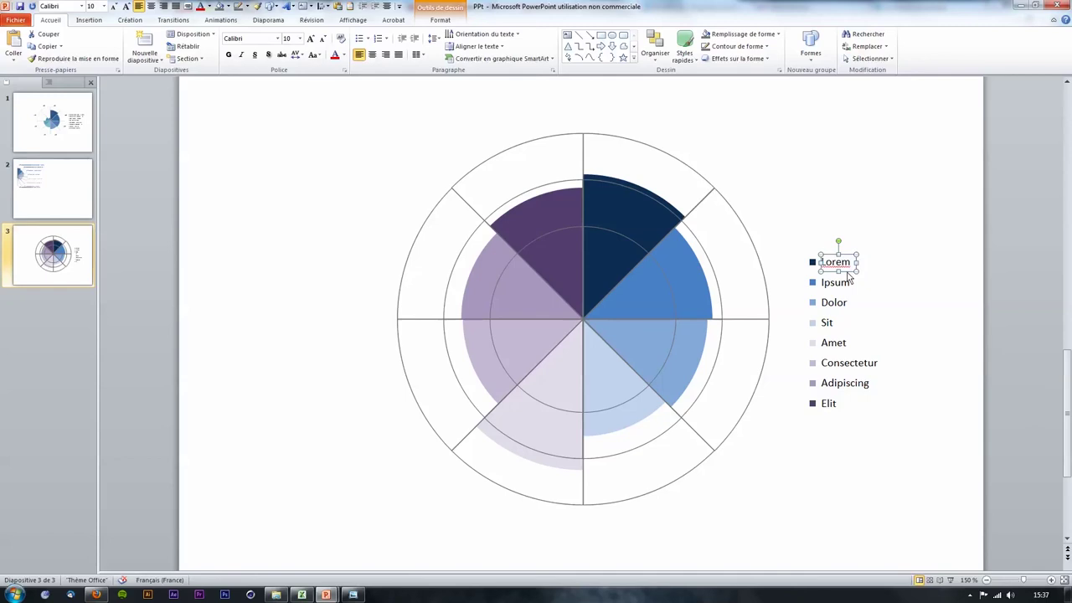
pyautogui.moveTo(848, 279); pyautogui.dragTo(677, 149)
pyautogui.doubleClick(670, 134)
pyautogui.write('78%')
pyautogui.click(696, 138)
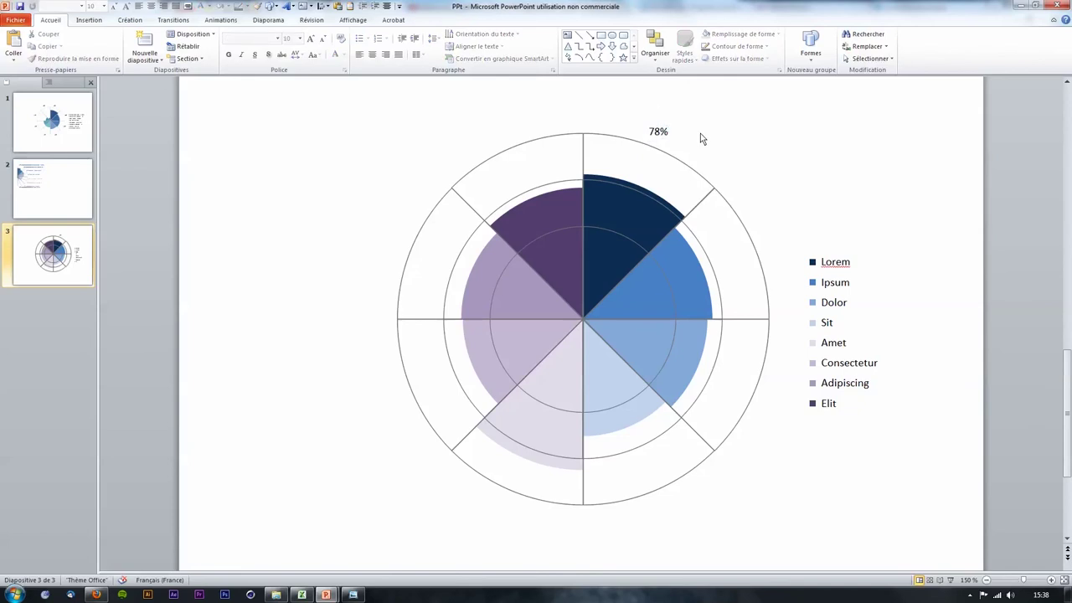
# Place a 70% copy of the label right of the chart beside Ipsum, then switch to Excel.
pyautogui.moveTo(666, 146); pyautogui.dragTo(779, 251)
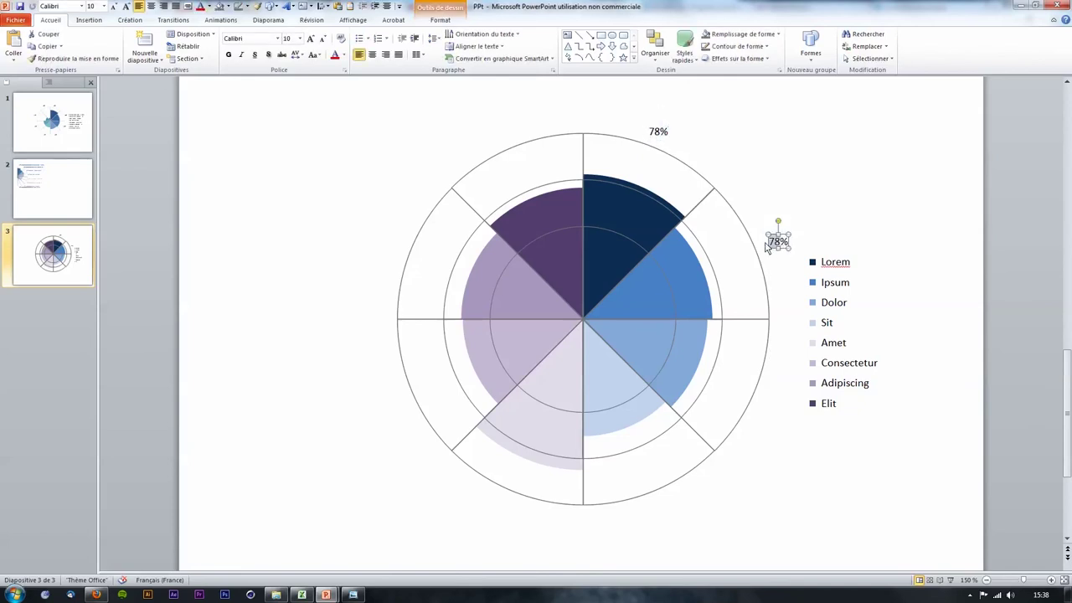
pyautogui.write('1')
pyautogui.click(783, 200)
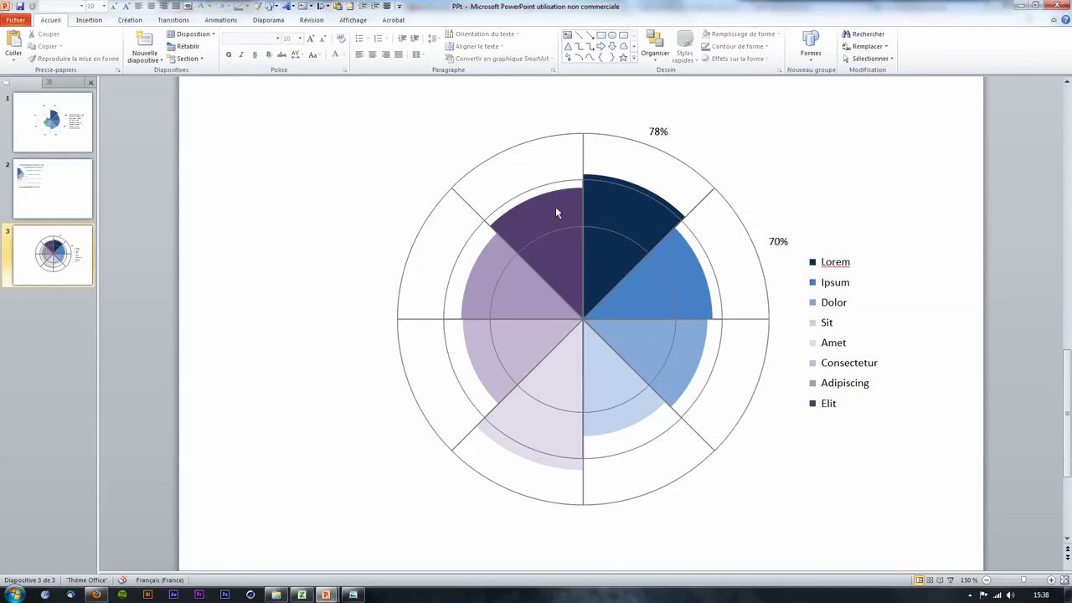
pyautogui.click(309, 596)
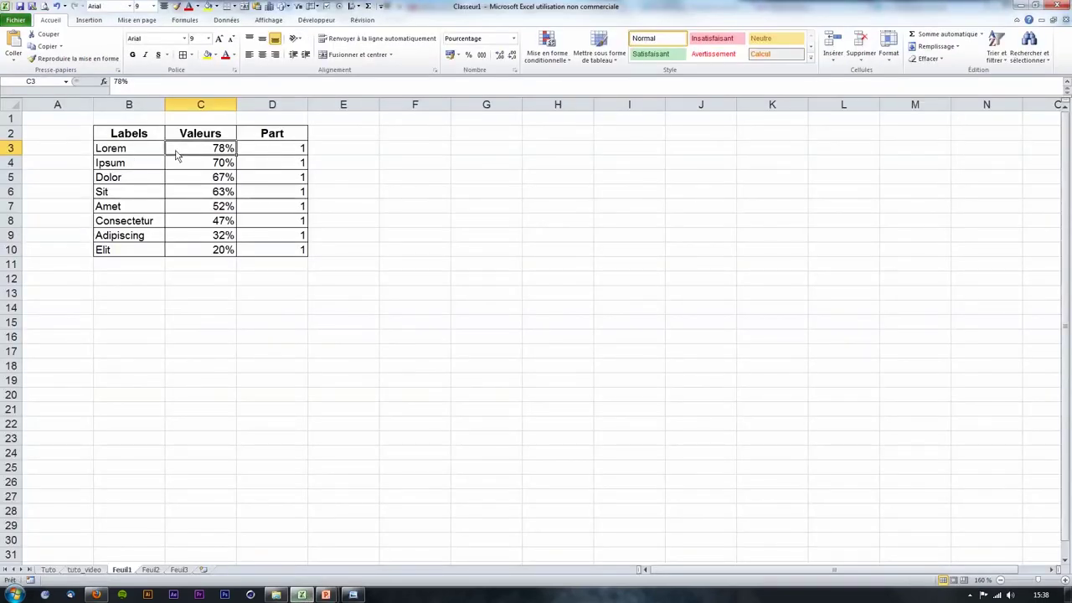
# Select the labels and Part values D3:D10 in Excel, then return to PowerPoint's slide 2.
pyautogui.moveTo(147, 150); pyautogui.dragTo(144, 240)
pyautogui.moveTo(283, 149); pyautogui.dragTo(290, 253)
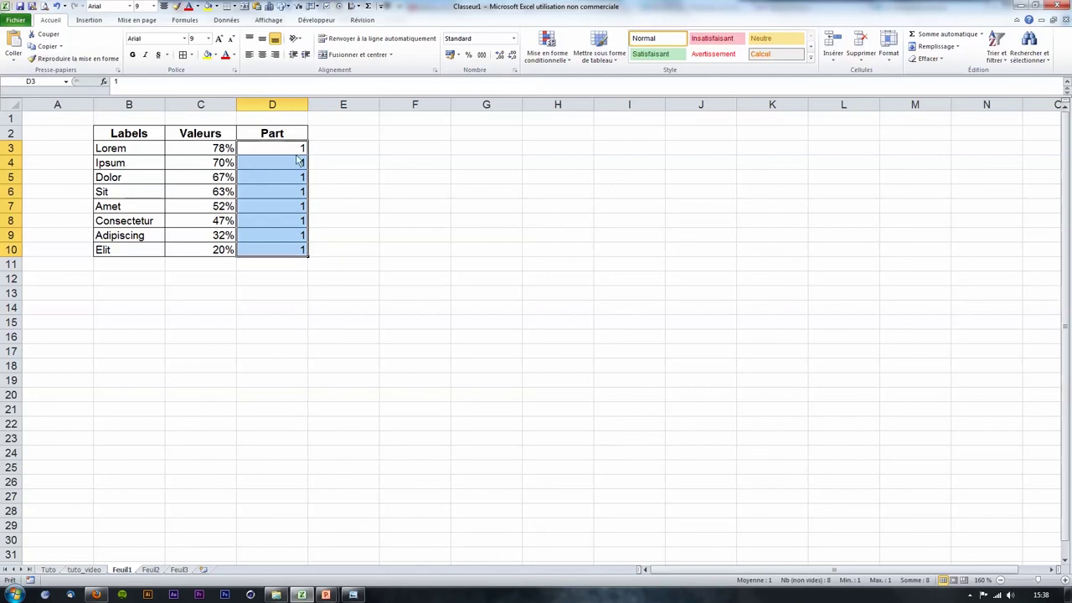
pyautogui.click(325, 595)
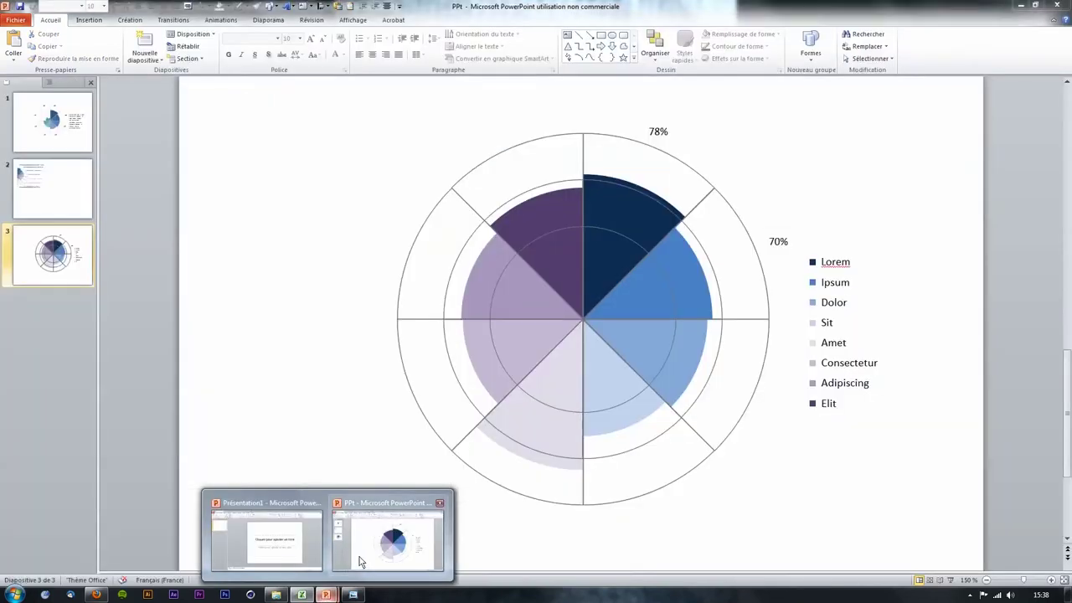
pyautogui.click(365, 562)
pyautogui.click(80, 197)
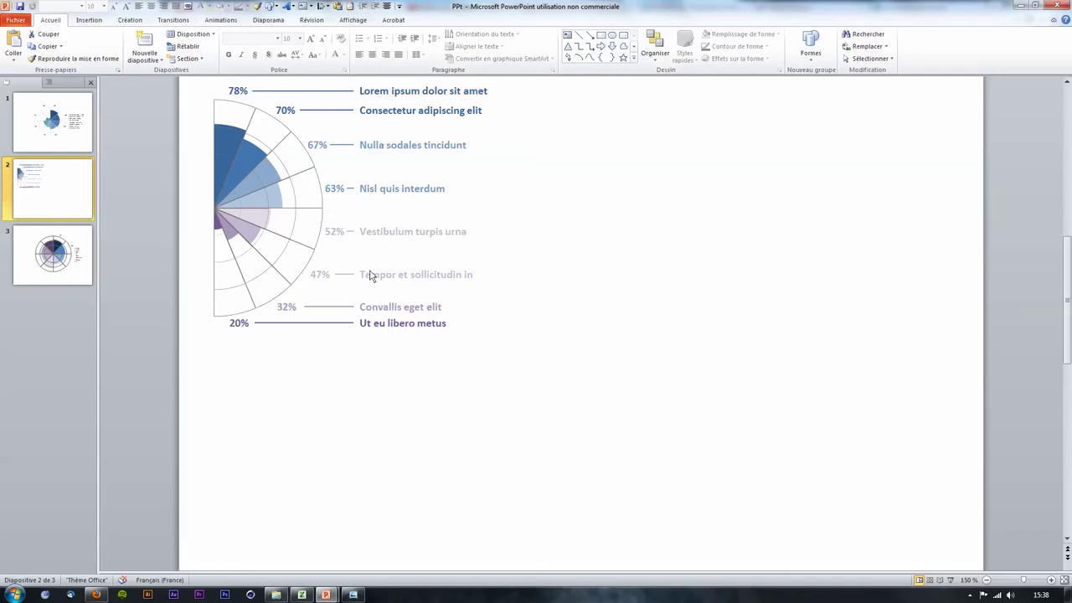
# Flip between slide 3 and slide 2's reference chart to compare, ending on slide 3.
pyautogui.click(74, 245)
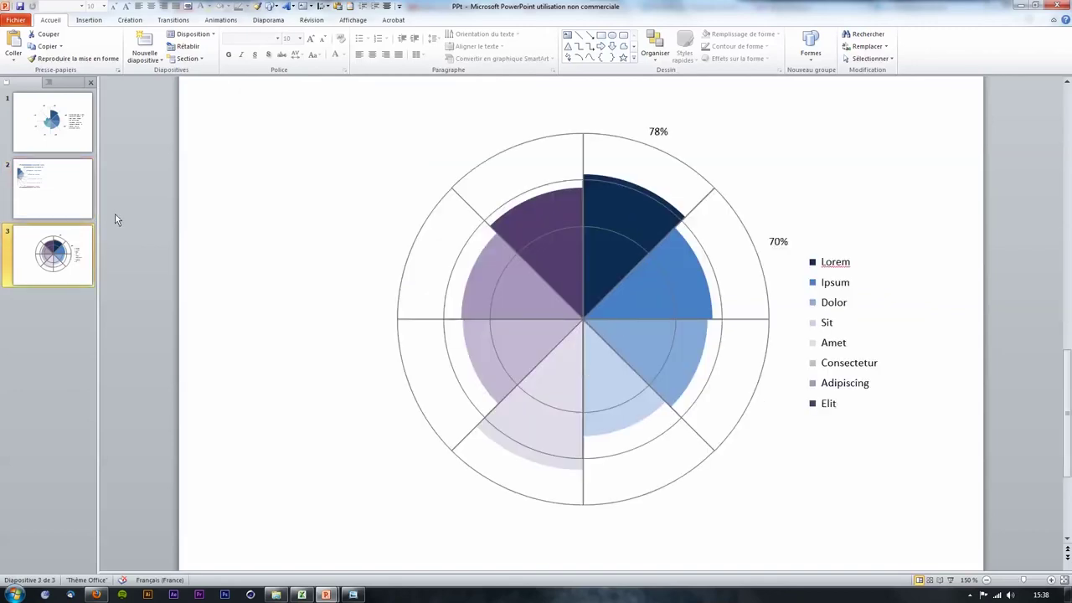
pyautogui.click(71, 189)
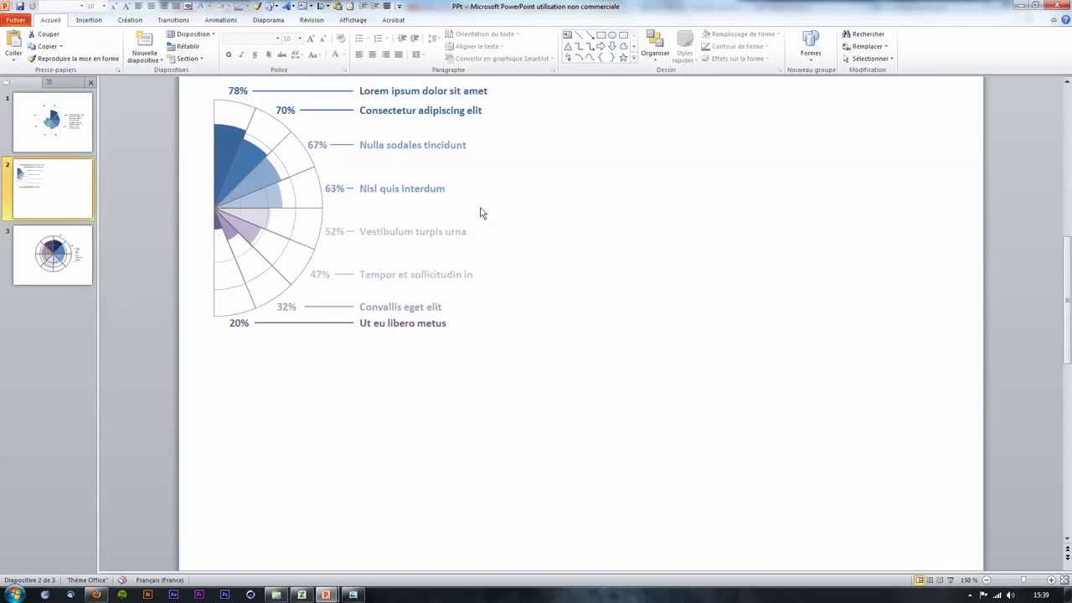
pyautogui.click(501, 222)
pyautogui.scroll(-2, 502, 223)
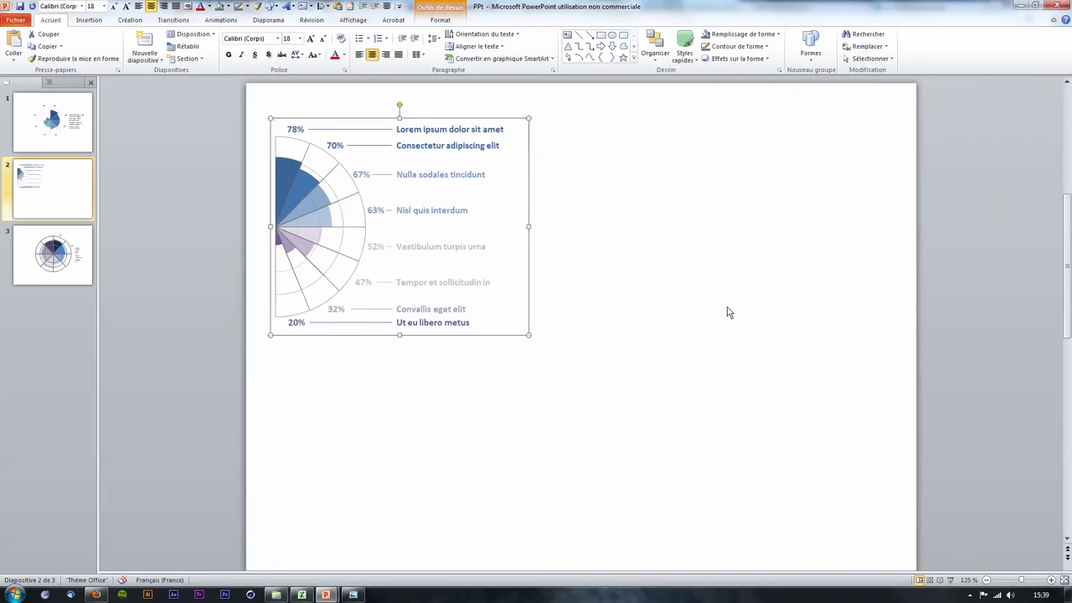
pyautogui.scroll(-1, 727, 305)
pyautogui.click(75, 283)
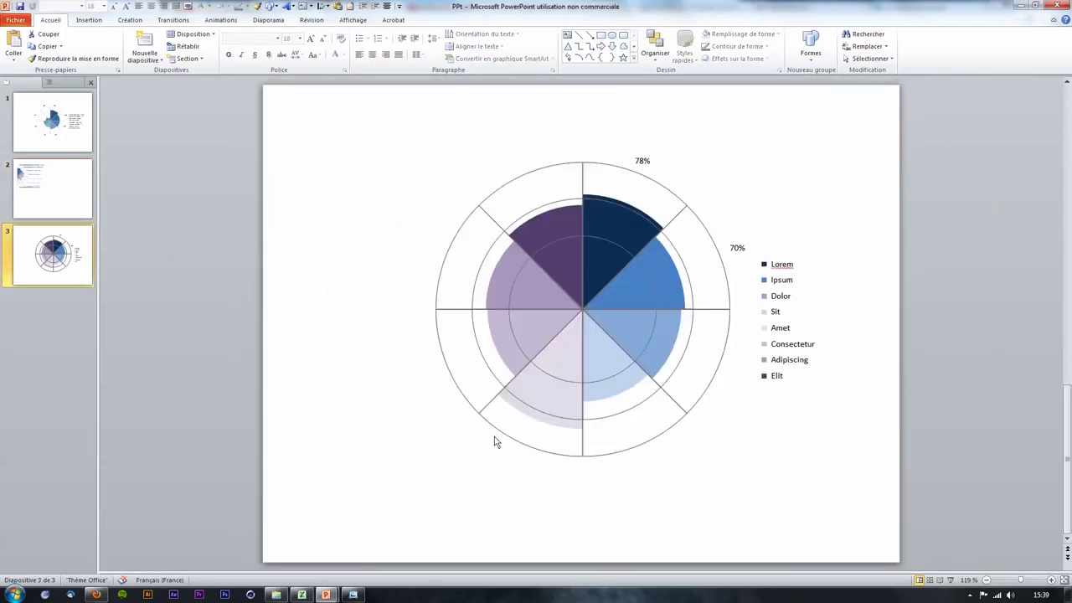
# Switch to the Excel data table, then back to the PowerPoint rose chart window.
pyautogui.click(303, 594)
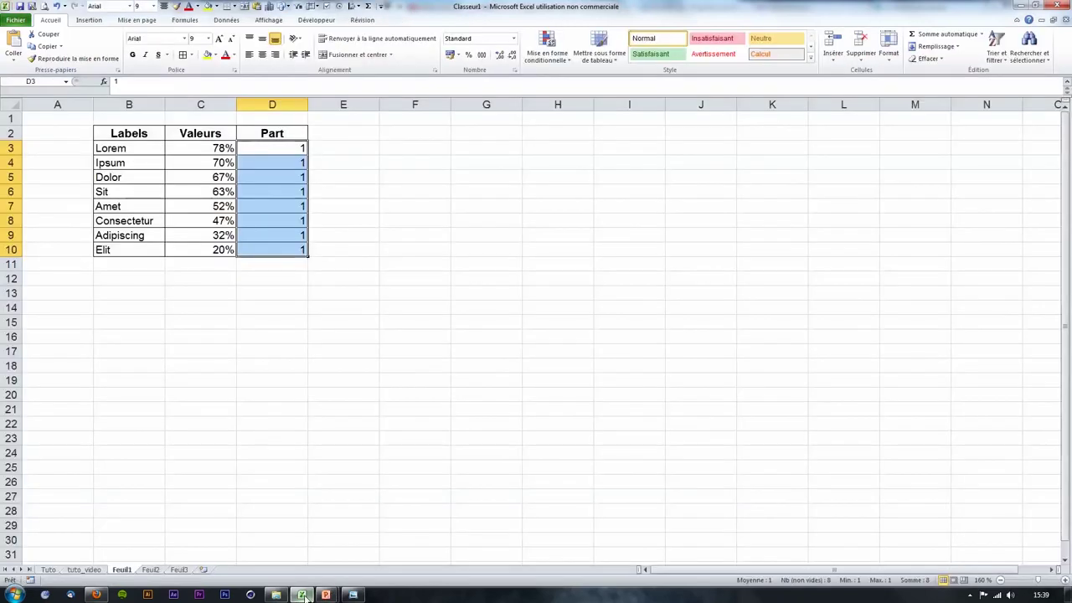
pyautogui.moveTo(321, 594)
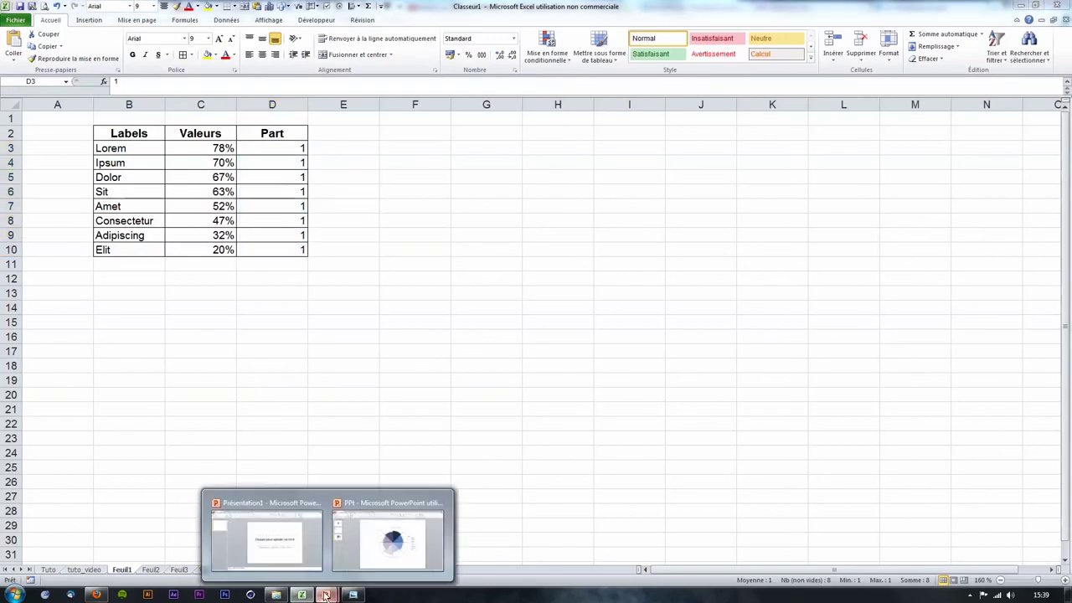
pyautogui.click(385, 554)
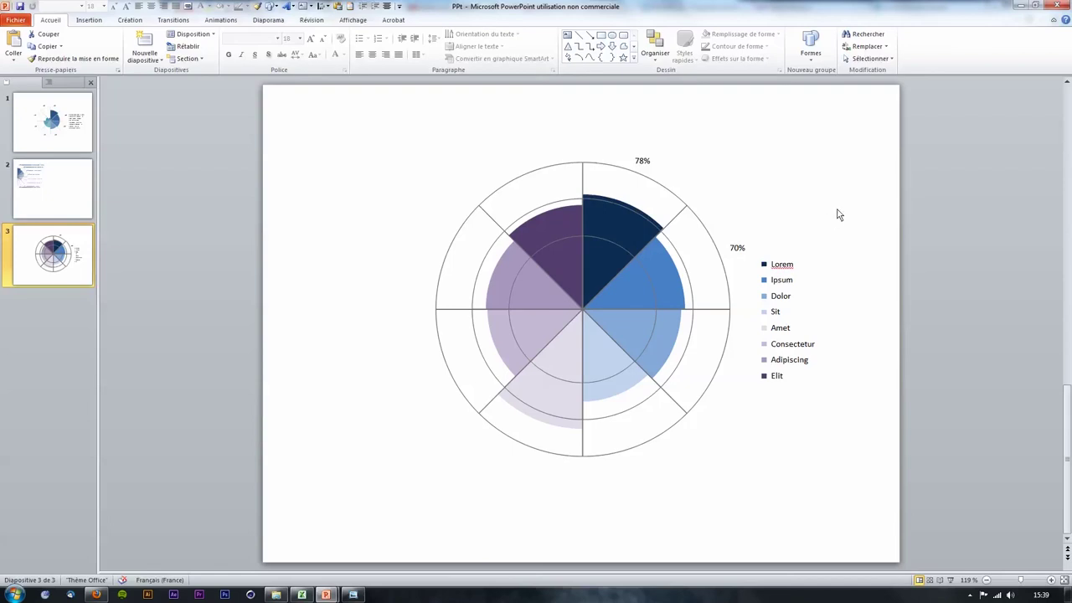
pyautogui.click(642, 161)
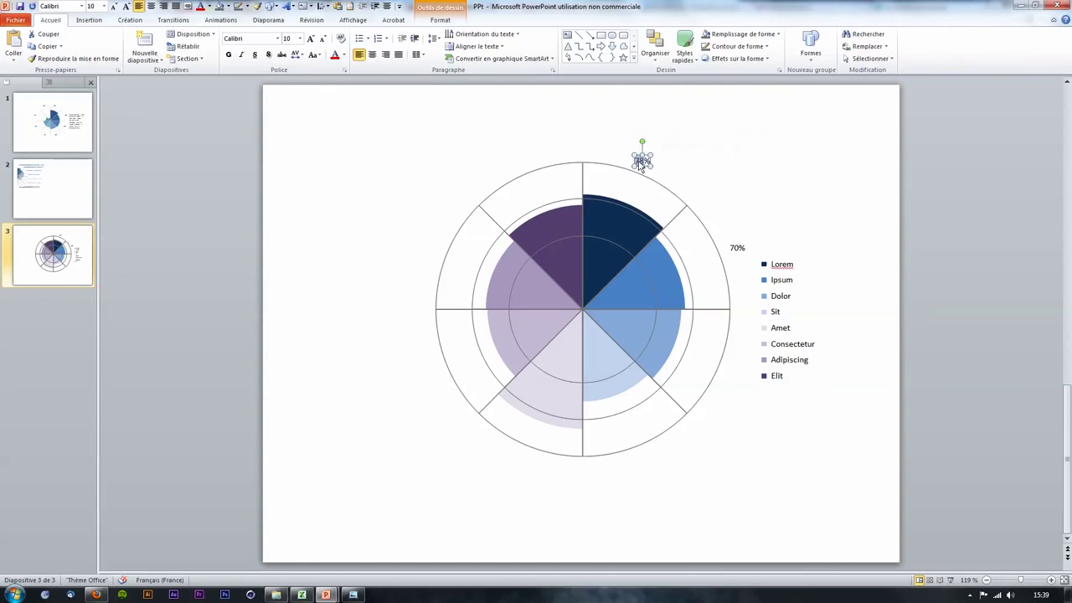
pyautogui.click(609, 220)
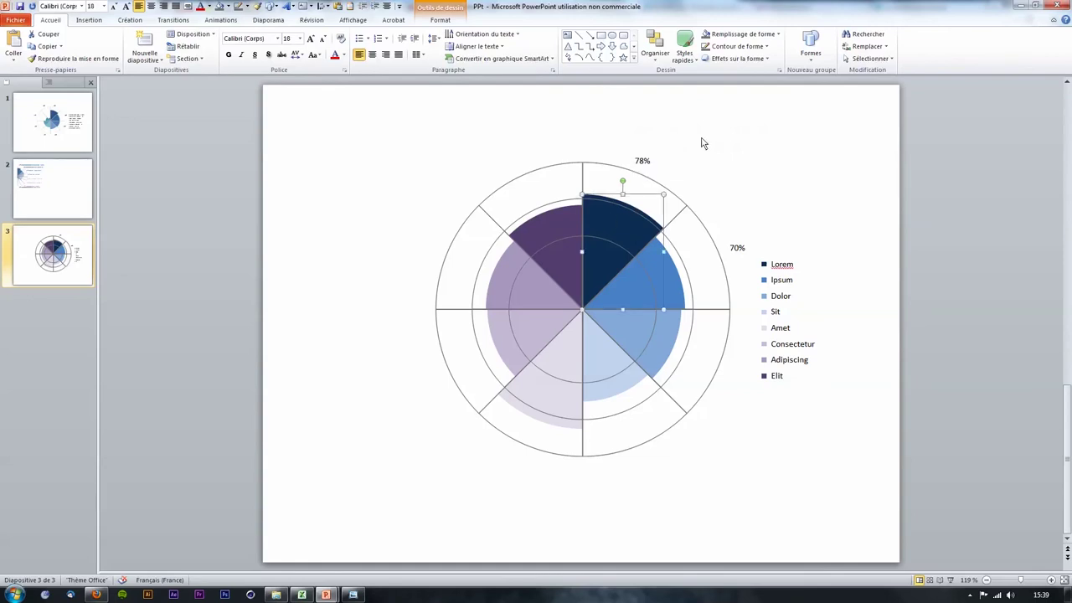
pyautogui.rightClick(666, 199)
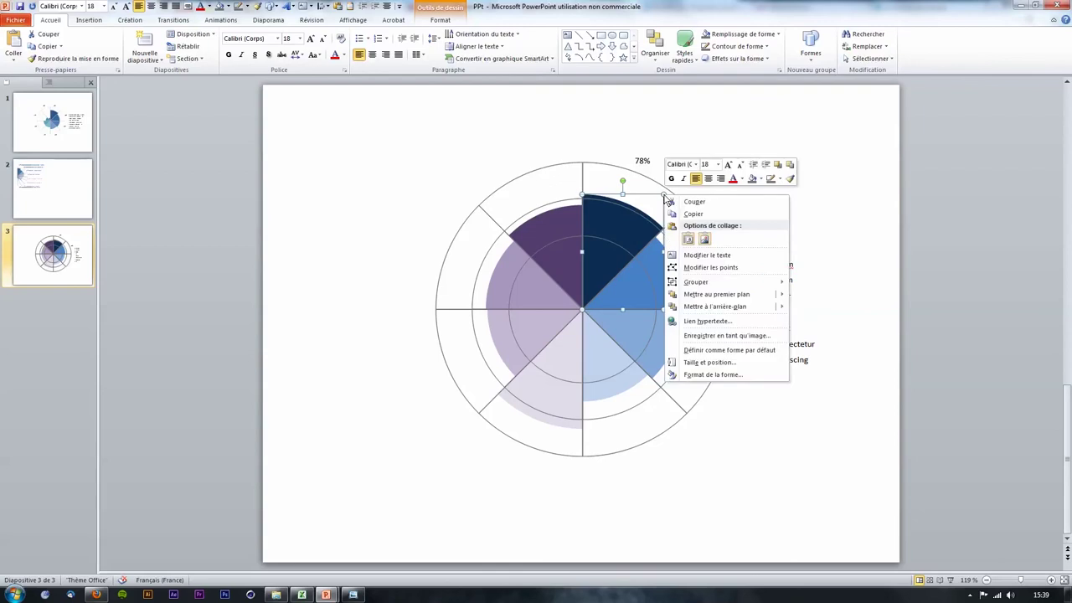
pyautogui.click(706, 364)
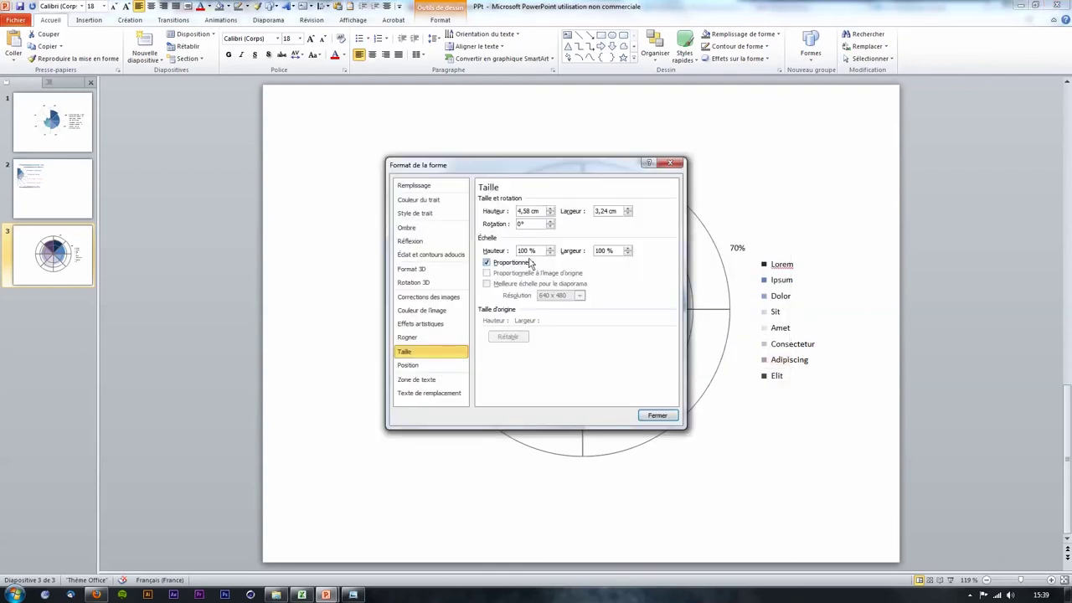
pyautogui.click(671, 165)
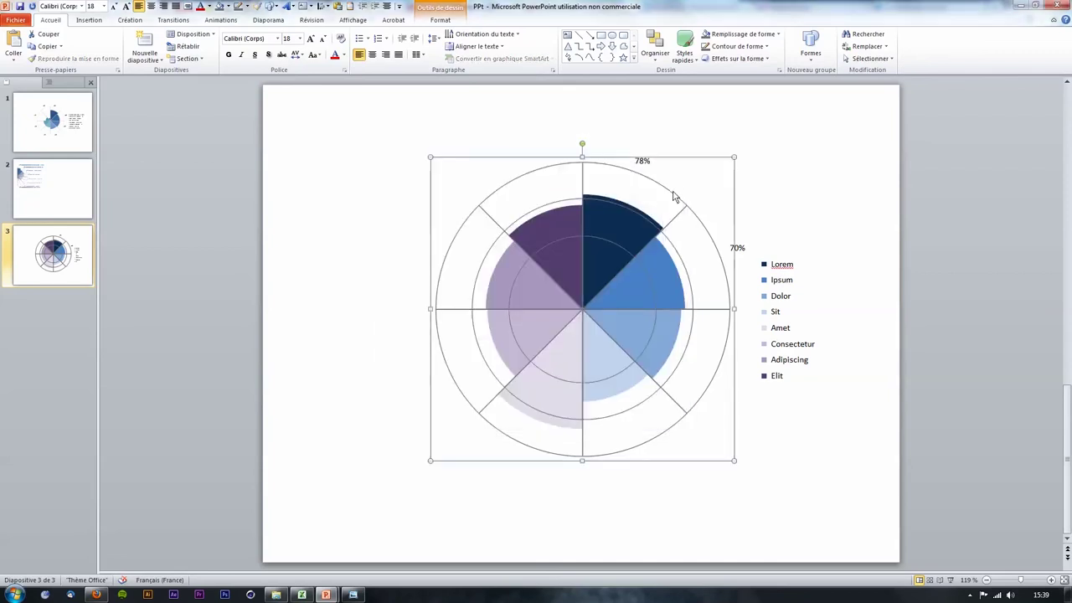
pyautogui.click(697, 140)
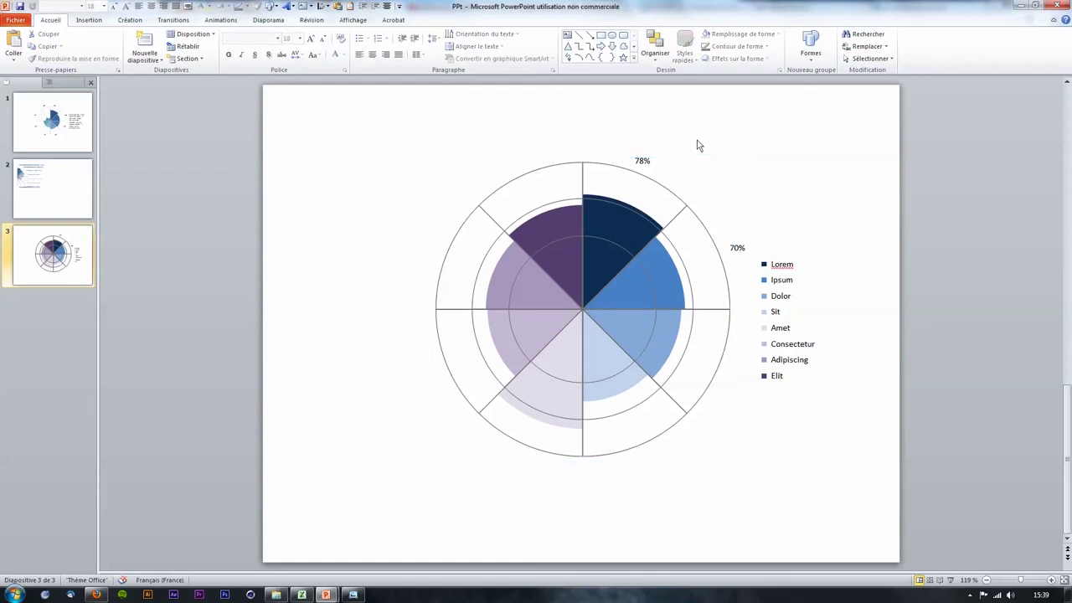